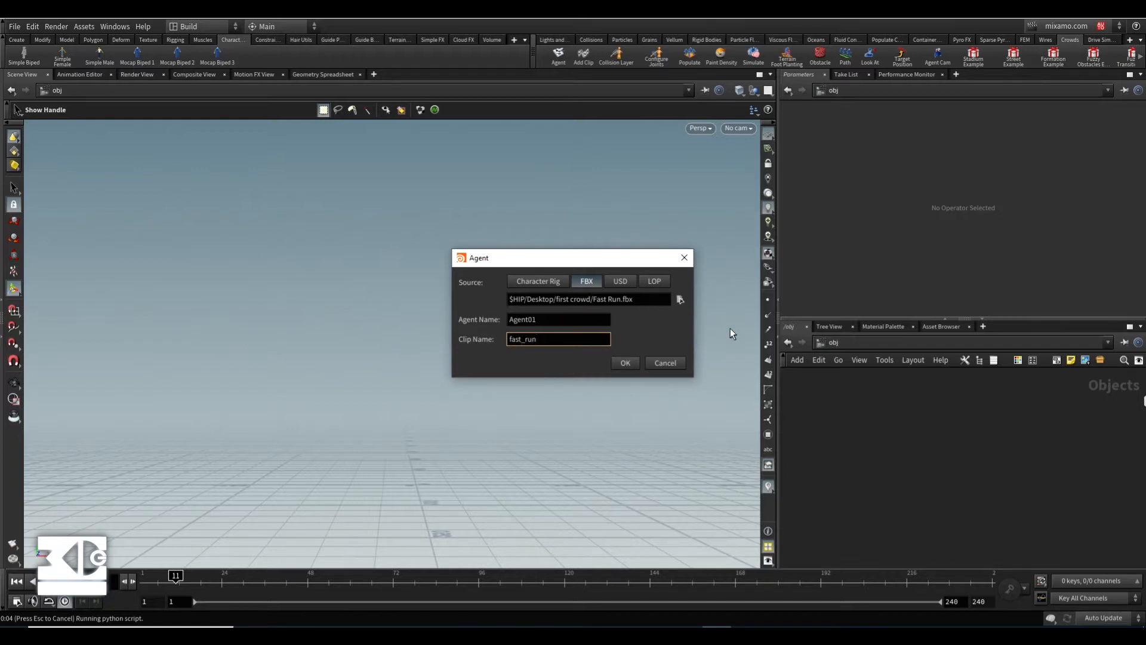
# Create the agent from Fast Run.fbx and preview its run at frame 53
pyautogui.click(628, 364)
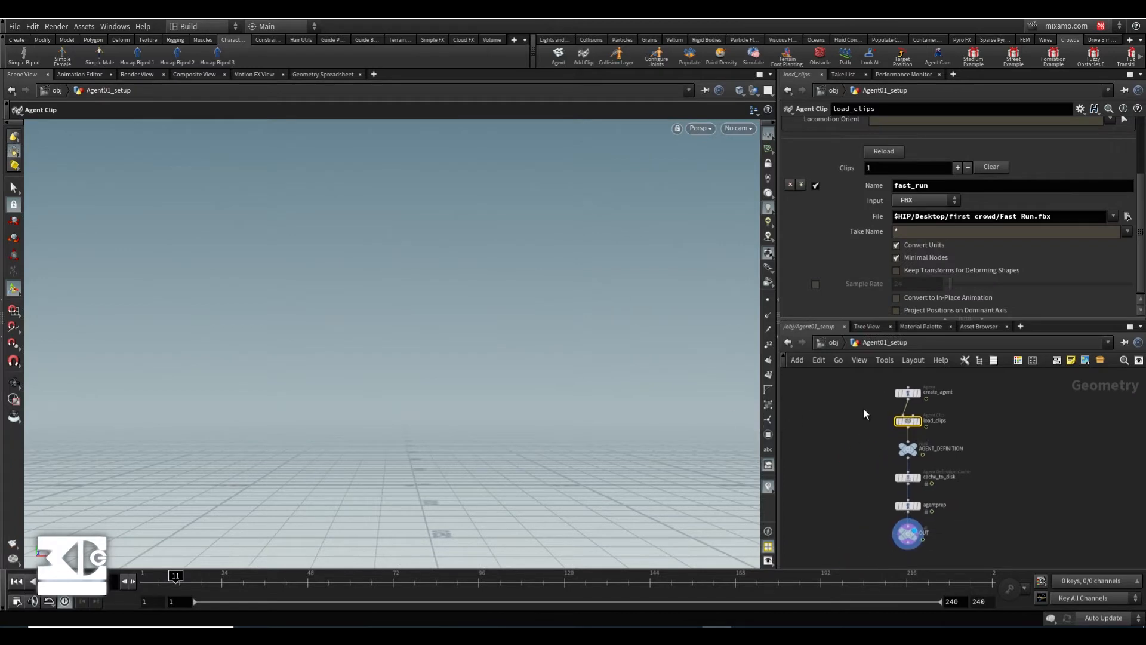
pyautogui.hotkey('space', 'h')
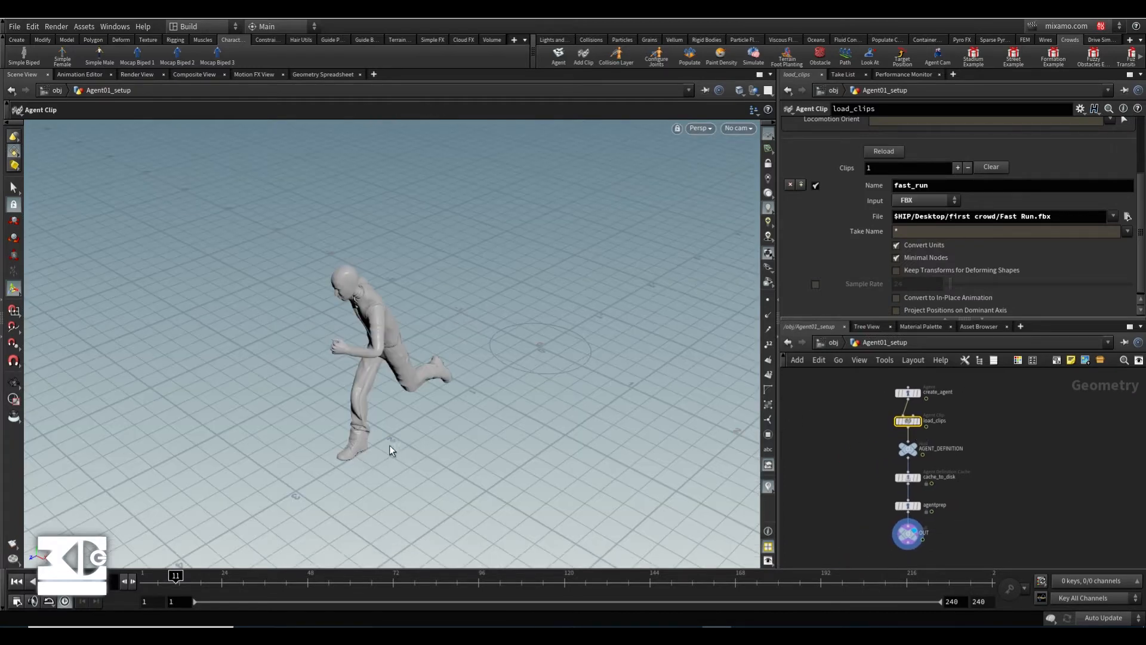
pyautogui.keyDown('alt'); pyautogui.moveTo(291, 425); pyautogui.dragTo(473, 397); pyautogui.keyUp('alt')
pyautogui.moveTo(175, 575); pyautogui.dragTo(325, 575)
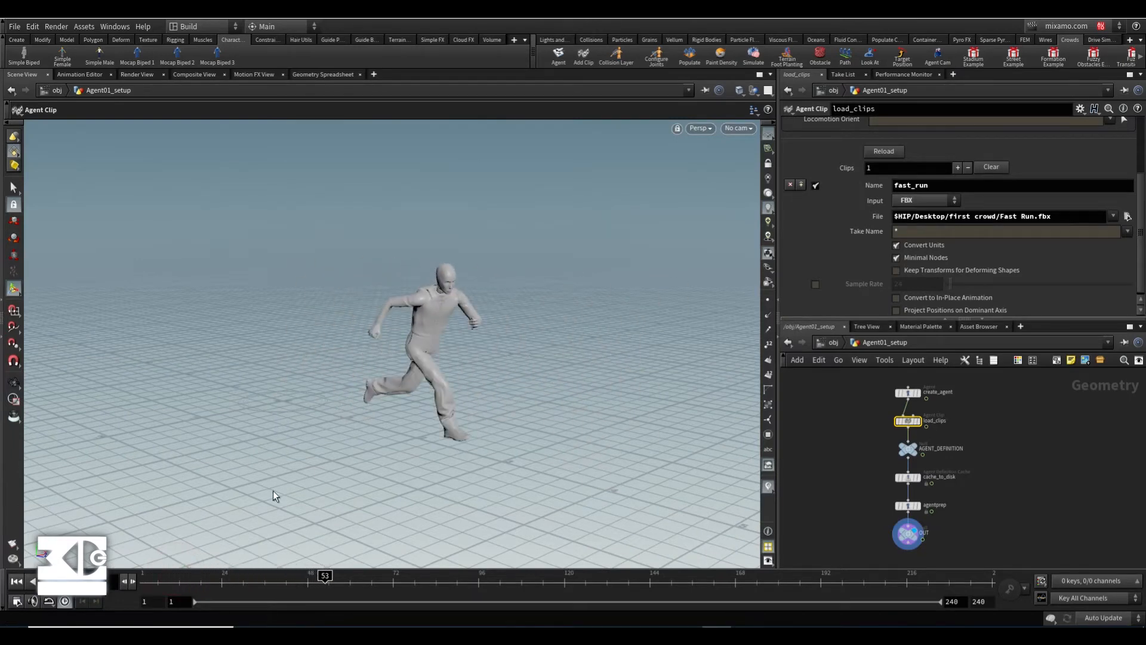
pyautogui.keyDown('alt'); pyautogui.moveTo(274, 496); pyautogui.dragTo(122, 546); pyautogui.keyUp('alt')
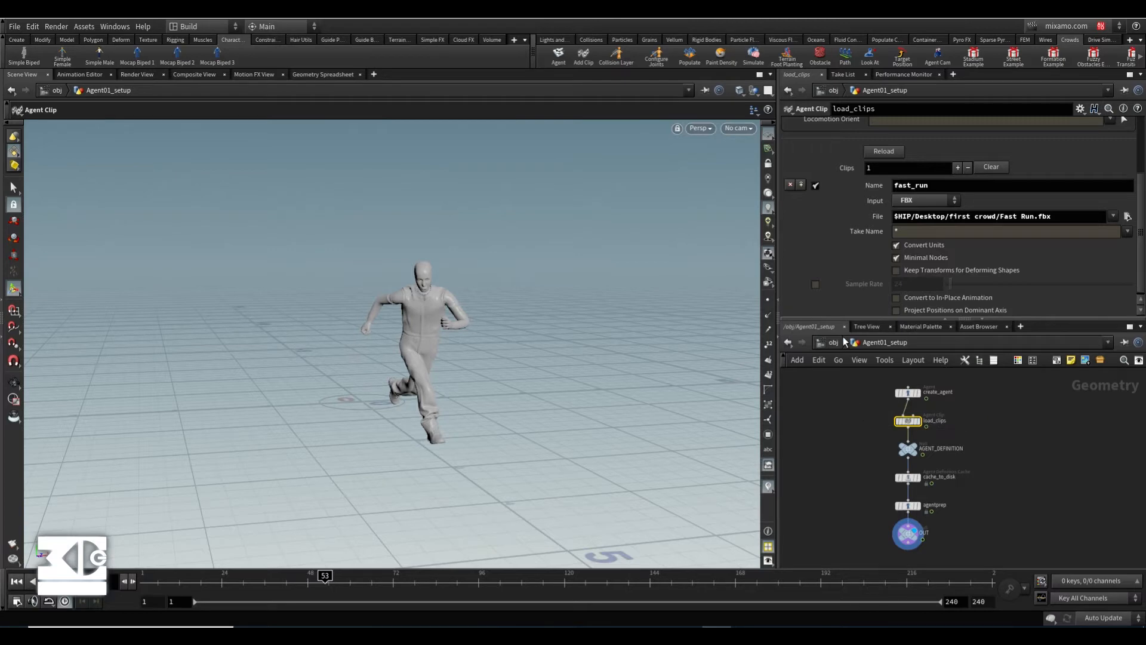
# Bypass the load_clips, cache_to_disk and agentprep nodes, and move the OUT node further down the network
pyautogui.keyDown('shift'); pyautogui.moveTo(1013, 472); pyautogui.dragTo(860, 509); pyautogui.keyUp('shift')
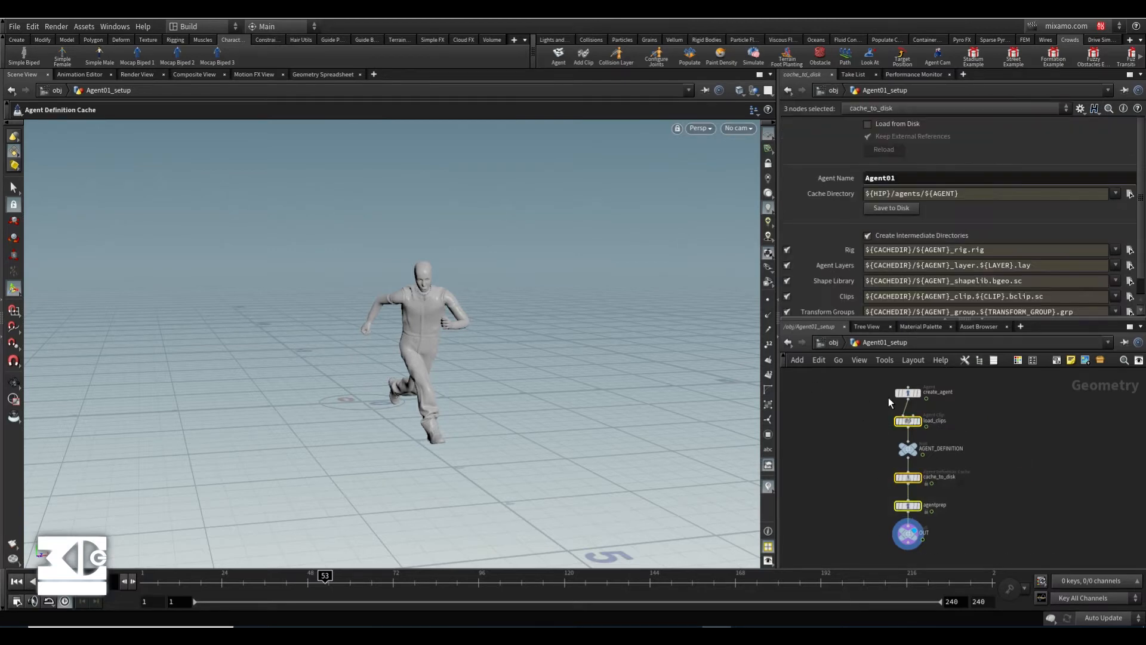
pyautogui.click(895, 406)
pyautogui.moveTo(851, 429); pyautogui.dragTo(841, 413, button='middle')
pyautogui.scroll(-2, 840, 413)
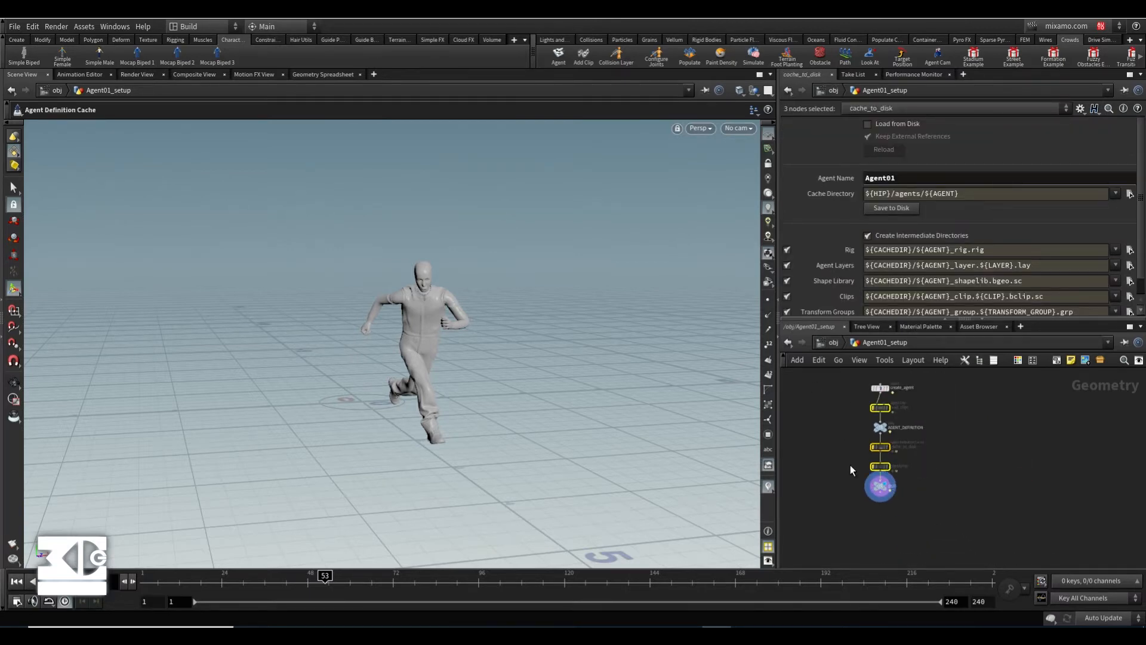
pyautogui.moveTo(877, 487); pyautogui.dragTo(874, 523)
pyautogui.click(850, 452)
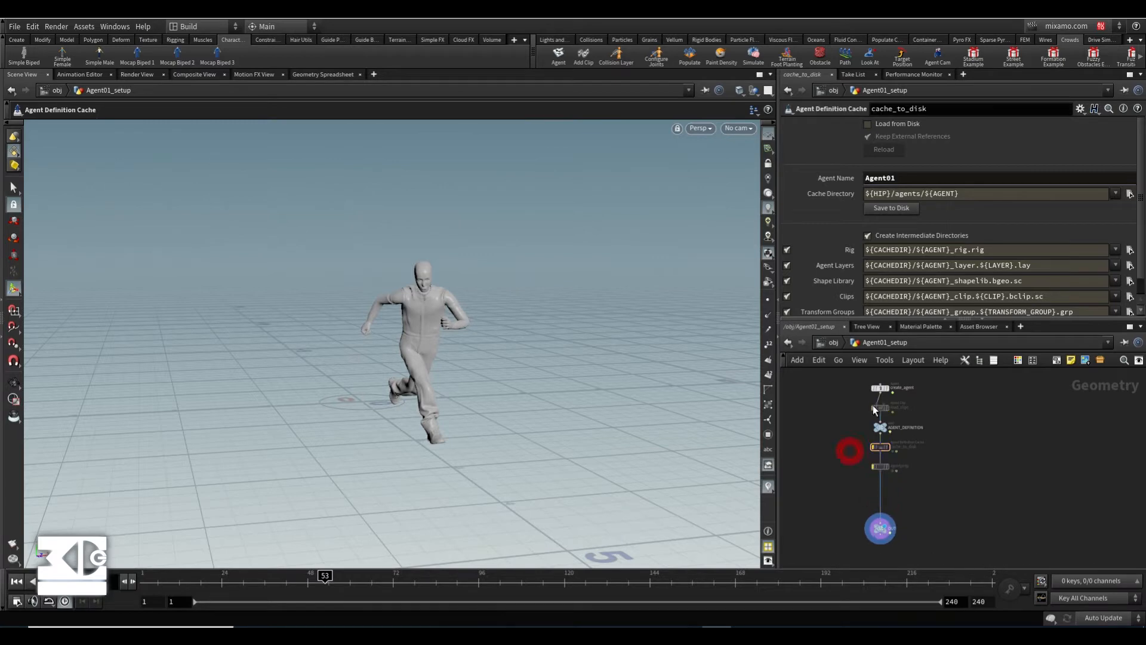
# On the create_agent node, enable Convert to In-Place Animation and set the Locomotion Node to mixamorig8_Hips
pyautogui.click(882, 389)
pyautogui.scroll(-3, 853, 203)
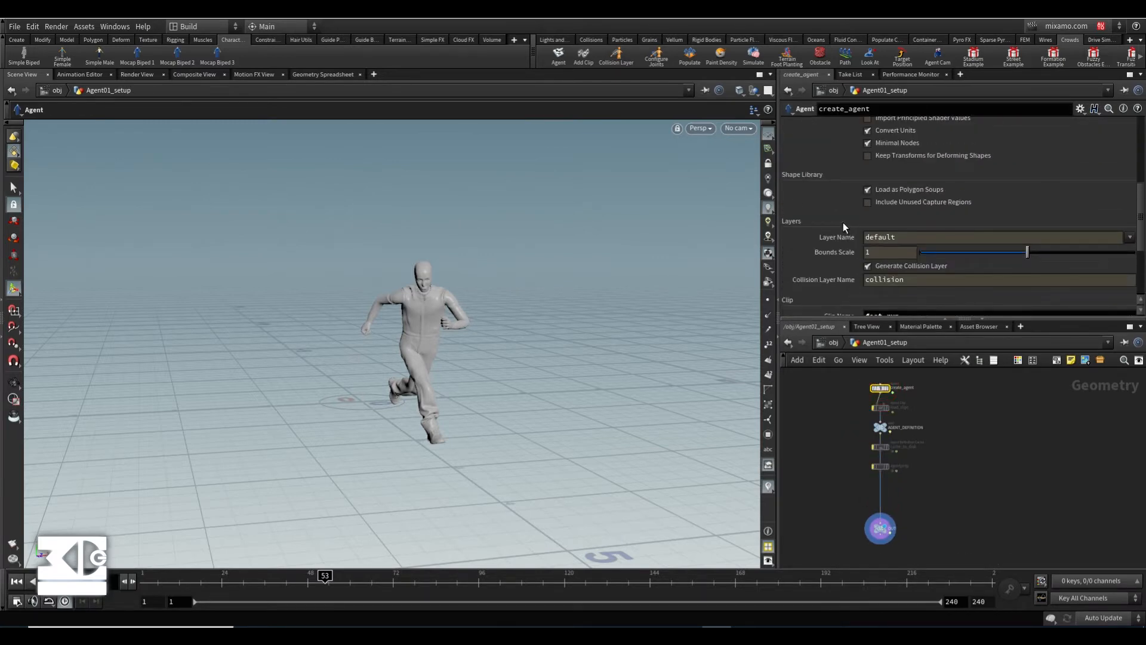
pyautogui.scroll(-4, 844, 218)
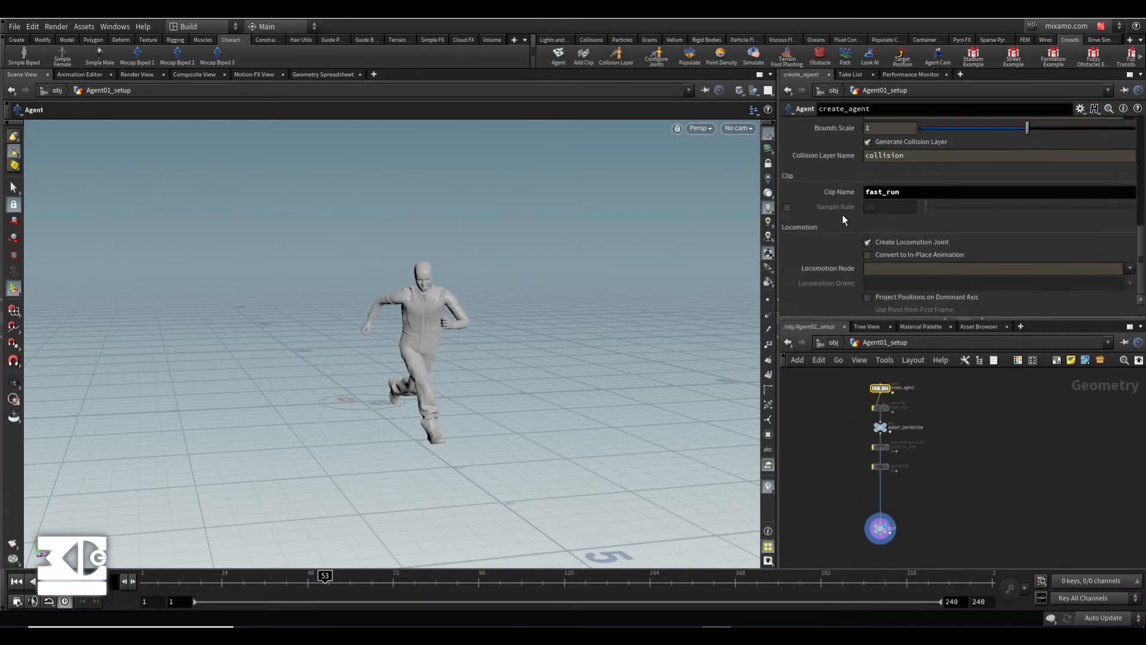
pyautogui.click(867, 254)
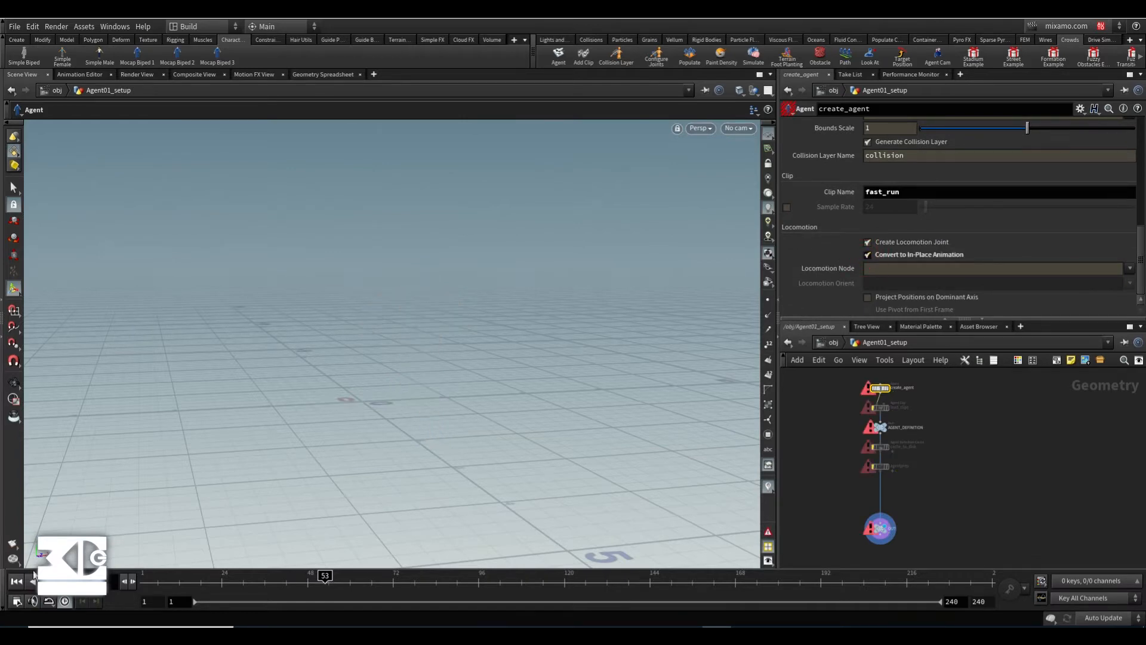
pyautogui.click(1128, 268)
pyautogui.click(1047, 310)
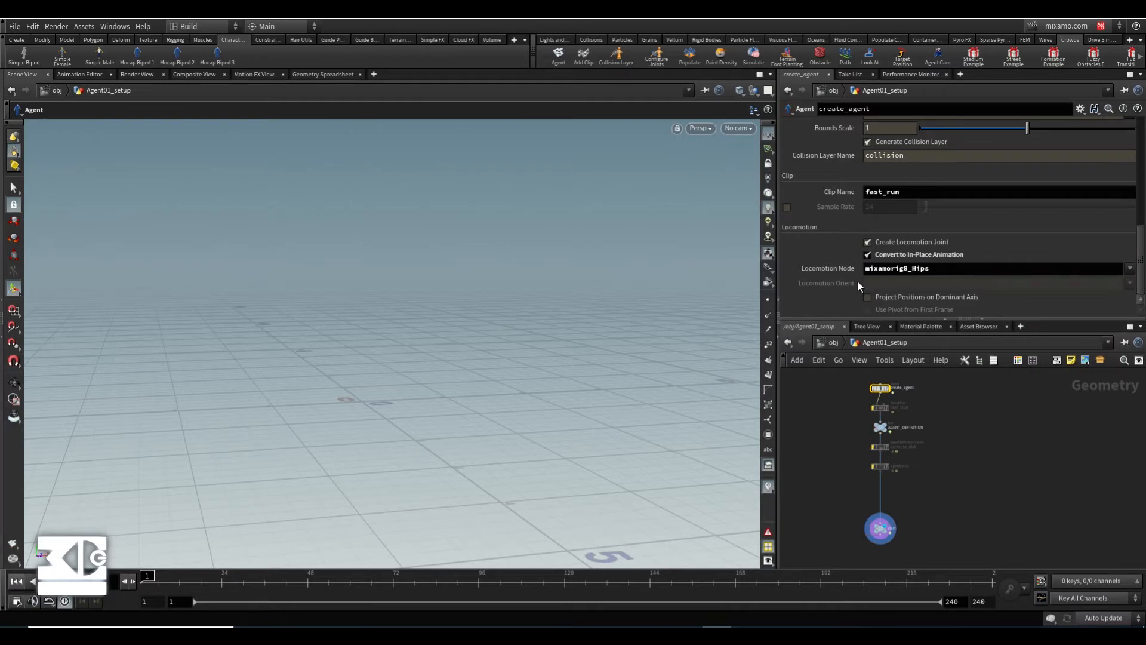
# Play the in-place run animation, return to the first frame and view the agent from the front
pyautogui.click(64, 581)
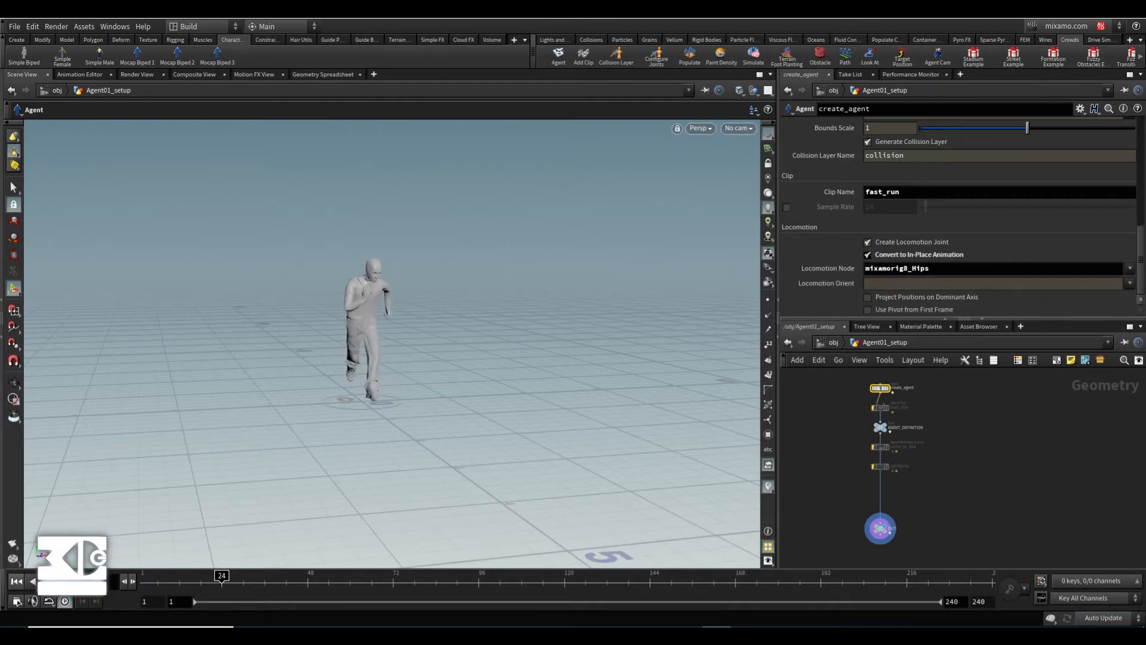
pyautogui.click(19, 583)
pyautogui.keyDown('alt'); pyautogui.moveTo(435, 347); pyautogui.dragTo(421, 277); pyautogui.keyUp('alt')
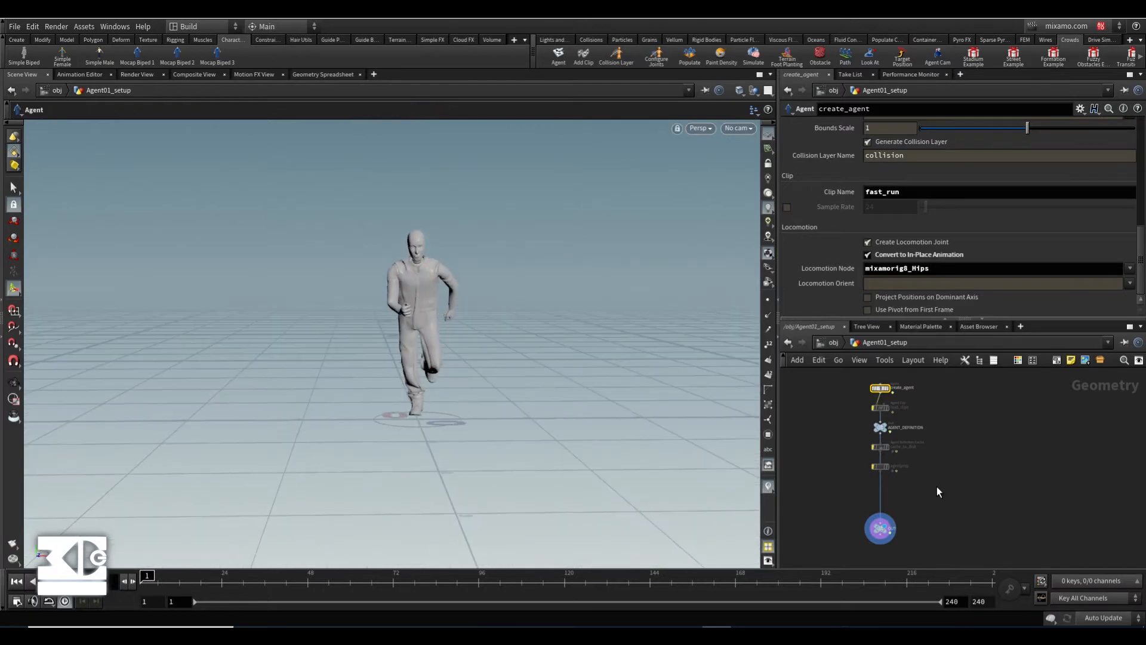
# Add a Collision Layer to the running agent
pyautogui.click(860, 490)
pyautogui.click(618, 57)
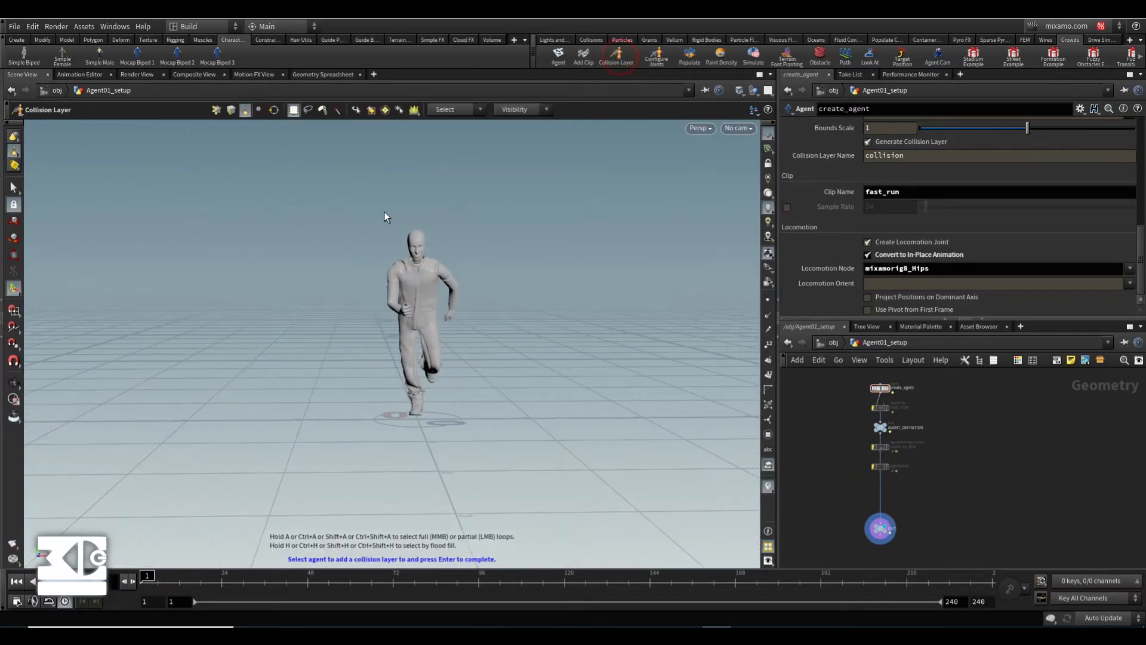
pyautogui.click(413, 278)
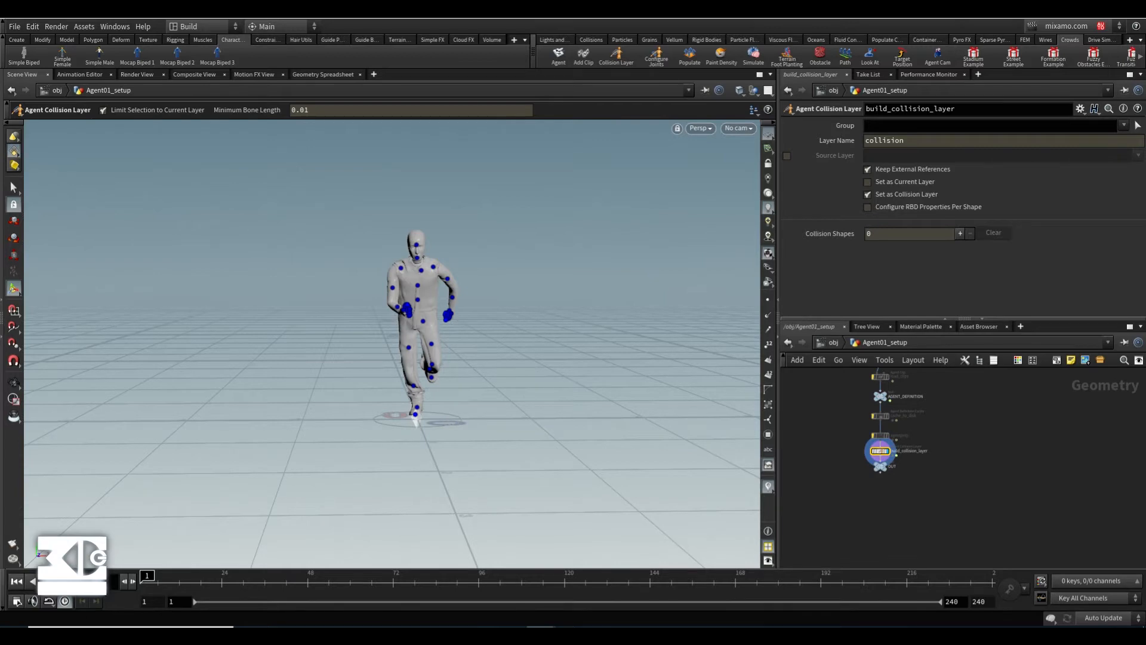
# Attach a collision shape to the agent's head joint and switch the viewport to wireframe shading
pyautogui.scroll(6, 374, 258)
pyautogui.keyDown('alt'); pyautogui.moveTo(394, 283); pyautogui.dragTo(372, 270); pyautogui.keyUp('alt')
pyautogui.keyDown('alt'); pyautogui.moveTo(375, 274); pyautogui.dragTo(344, 251, button='middle'); pyautogui.keyUp('alt')
pyautogui.keyDown('alt'); pyautogui.moveTo(234, 251); pyautogui.dragTo(274, 243); pyautogui.keyUp('alt')
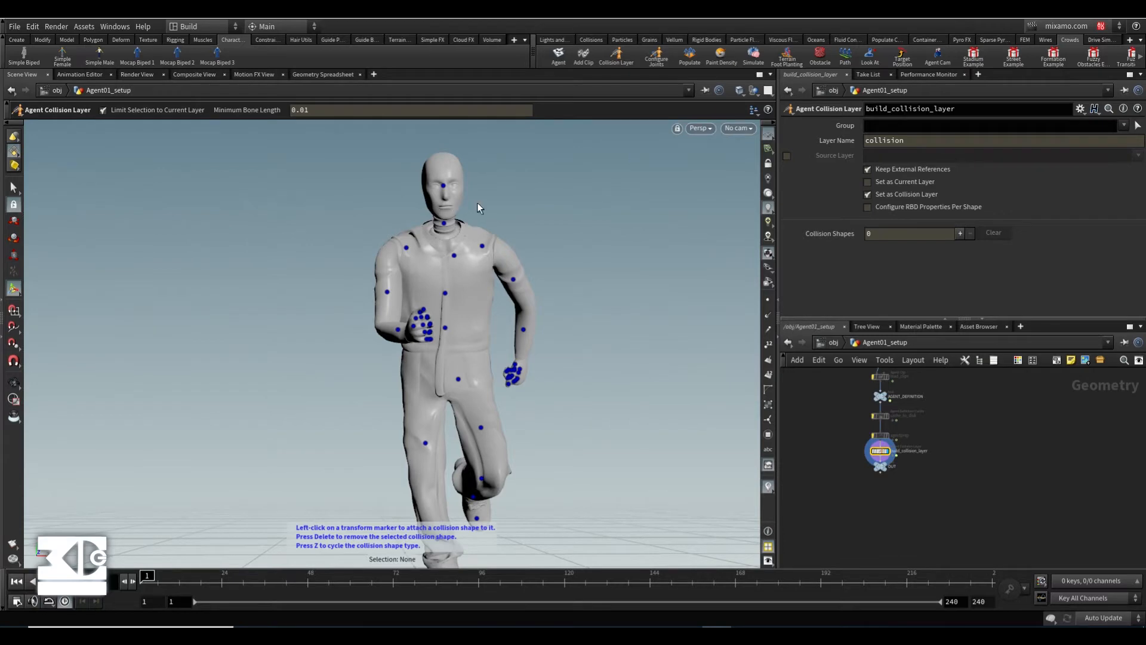
pyautogui.moveTo(531, 191)
pyautogui.keyDown('alt'); pyautogui.mouseDown()
pyautogui.moveTo(639, 191)
pyautogui.moveTo(525, 248)
pyautogui.moveTo(484, 218)
pyautogui.mouseUp(); pyautogui.keyUp('alt')
pyautogui.click(481, 222)
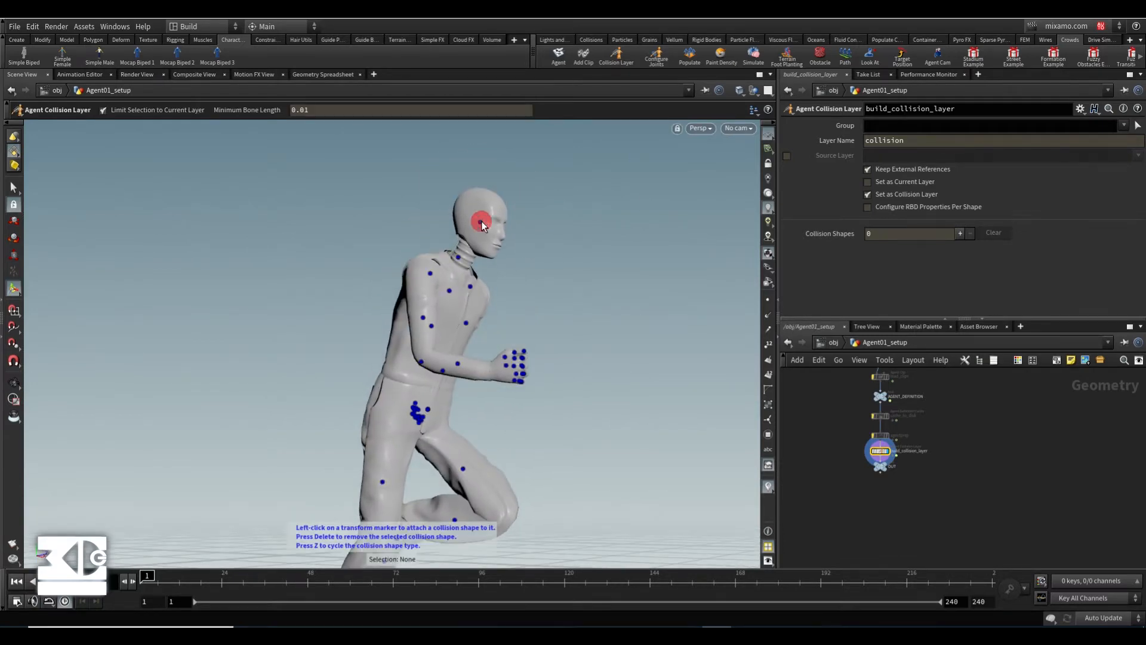
pyautogui.keyDown('alt'); pyautogui.moveTo(561, 233); pyautogui.dragTo(515, 254); pyautogui.keyUp('alt')
pyautogui.press('w')
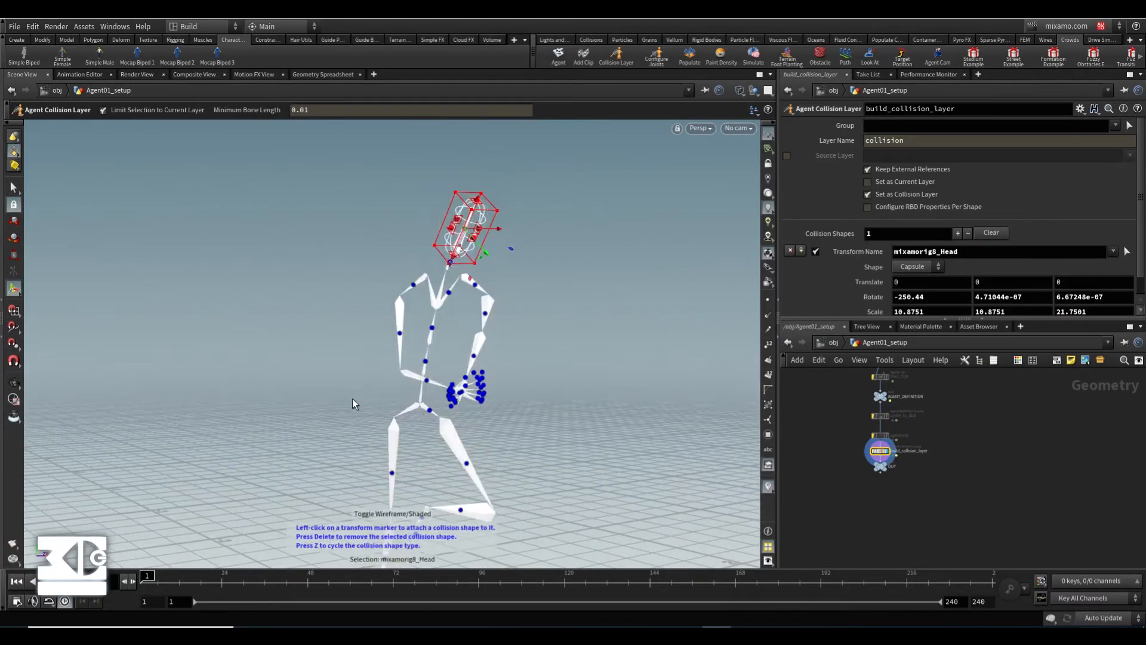
pyautogui.keyDown('alt'); pyautogui.moveTo(427, 225); pyautogui.dragTo(389, 151, button='right'); pyautogui.keyUp('alt')
pyautogui.keyDown('alt'); pyautogui.moveTo(386, 251); pyautogui.dragTo(428, 242); pyautogui.keyUp('alt')
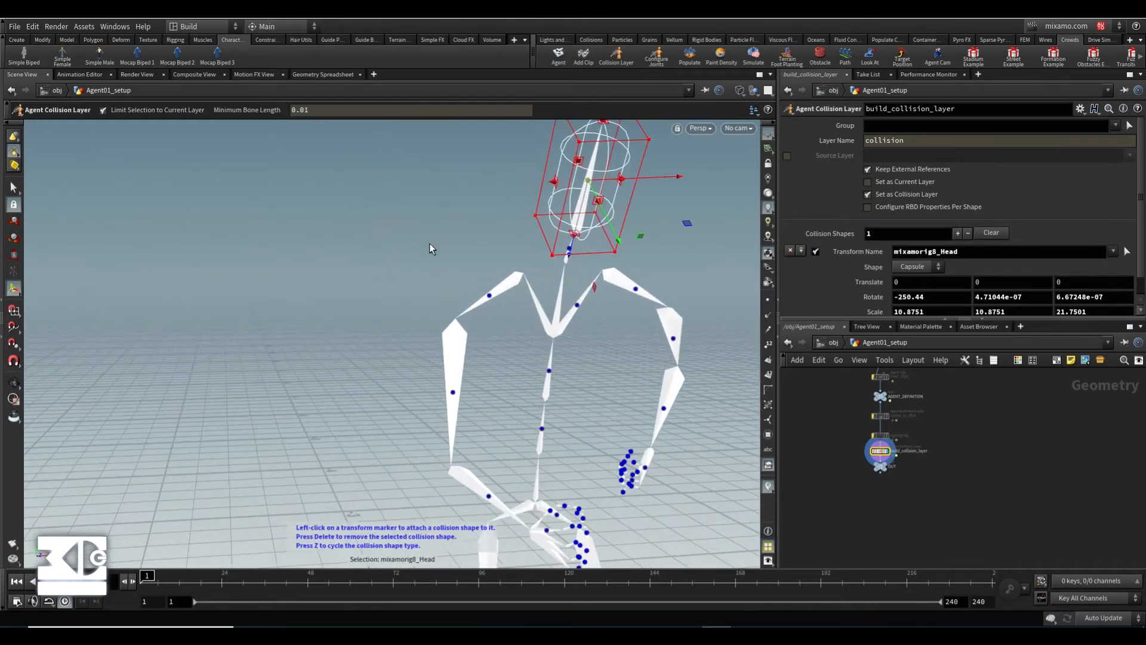
pyautogui.keyDown('alt'); pyautogui.moveTo(308, 263); pyautogui.dragTo(382, 261); pyautogui.keyUp('alt')
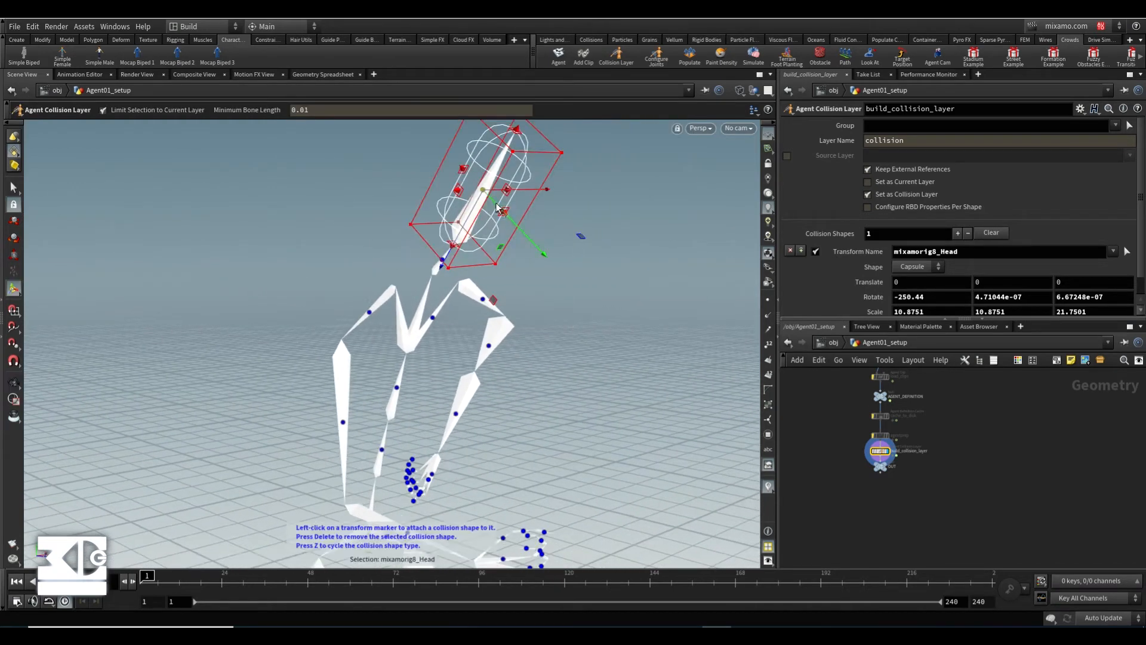
# Try to adjust the head's collision capsule with its handles
pyautogui.moveTo(481, 190); pyautogui.dragTo(484, 188)
pyautogui.hotkey('ctrl', 'z')
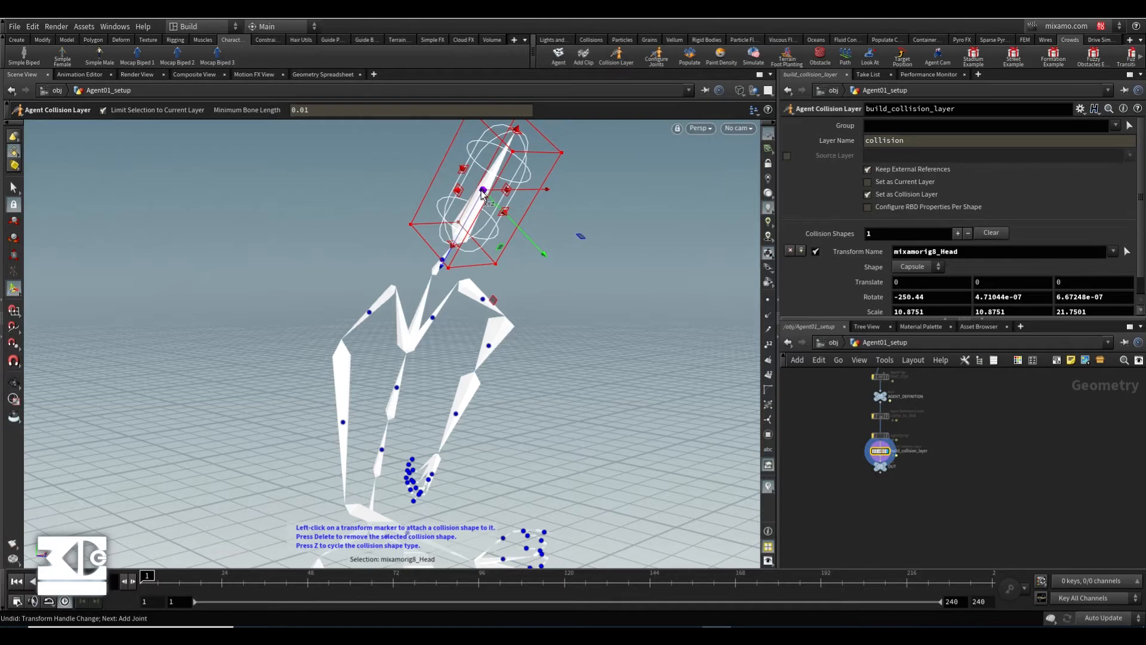
pyautogui.keyDown('alt'); pyautogui.moveTo(575, 235); pyautogui.dragTo(324, 281); pyautogui.keyUp('alt')
pyautogui.hotkey('ctrl', 'z')
# Add an Unpack node beside the OUT node in the agent setup network
pyautogui.scroll(4, 836, 469)
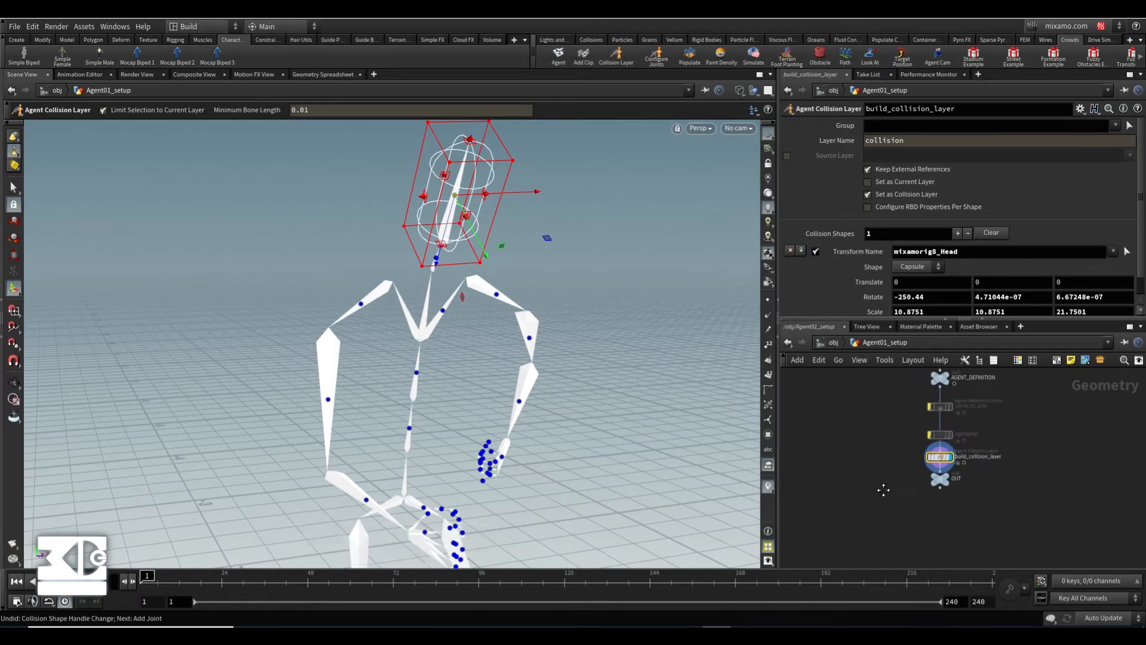
pyautogui.rightClick(869, 435)
pyautogui.write('un')
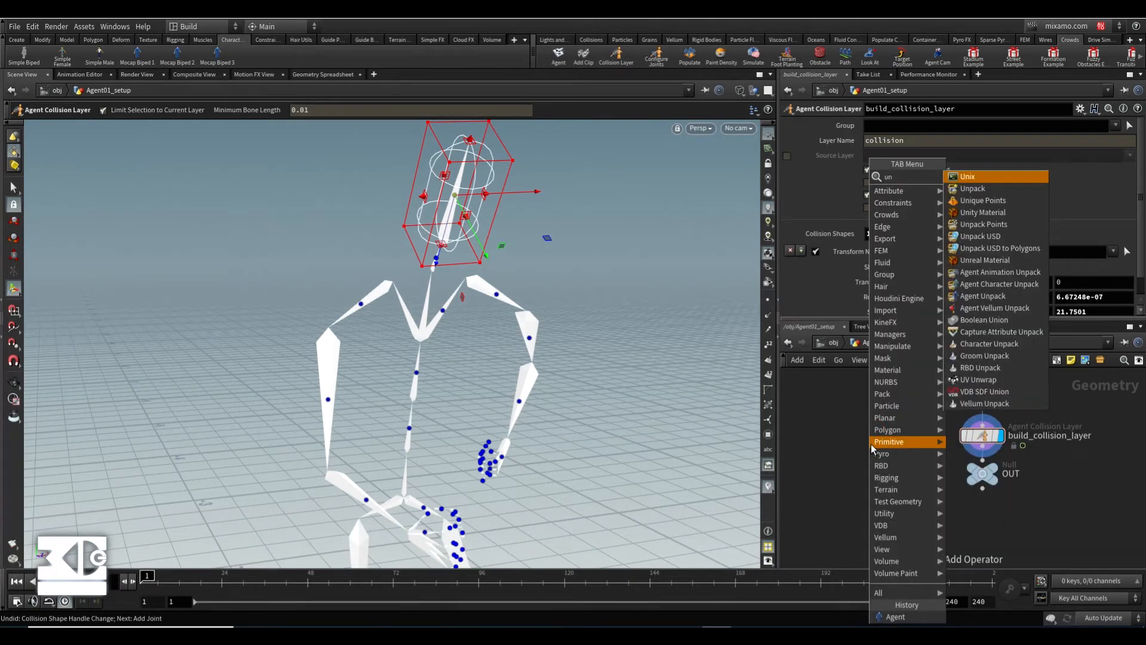
pyautogui.press('Down')
pyautogui.press('Return')
pyautogui.click(880, 473)
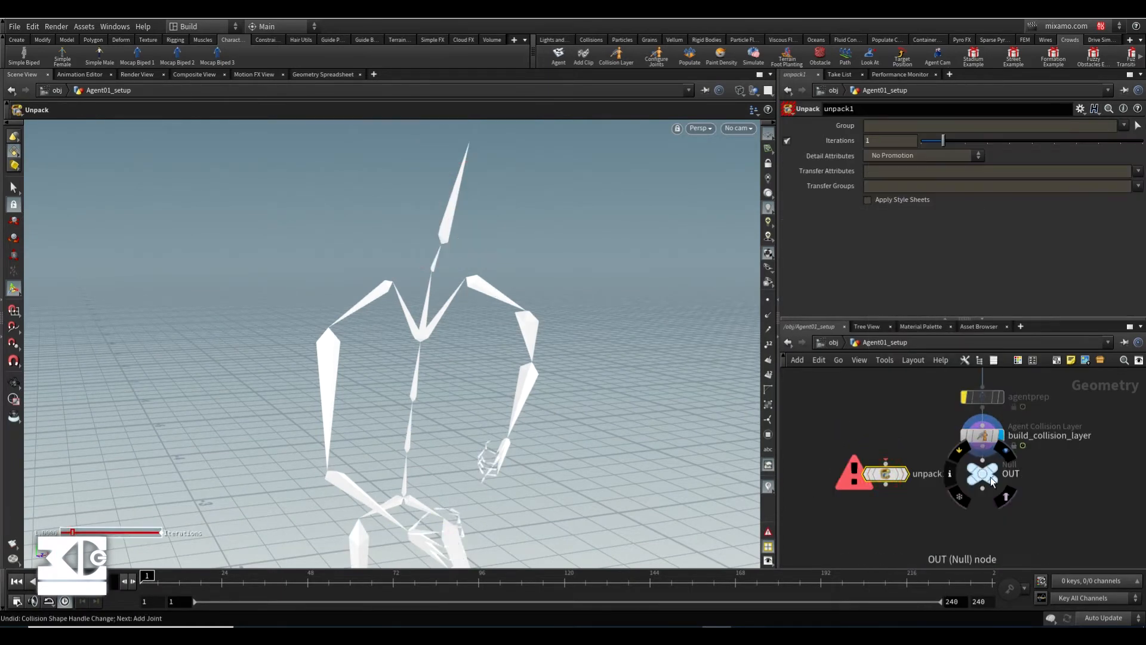
# Move OUT lower, feed build_collision_layer into the Unpack node, and template the Unpack node as a wireframe reference
pyautogui.moveTo(981, 476); pyautogui.dragTo(986, 528)
pyautogui.moveTo(982, 446); pyautogui.dragTo(880, 493)
pyautogui.moveTo(985, 439); pyautogui.dragTo(981, 437)
pyautogui.moveTo(880, 504); pyautogui.dragTo(900, 515)
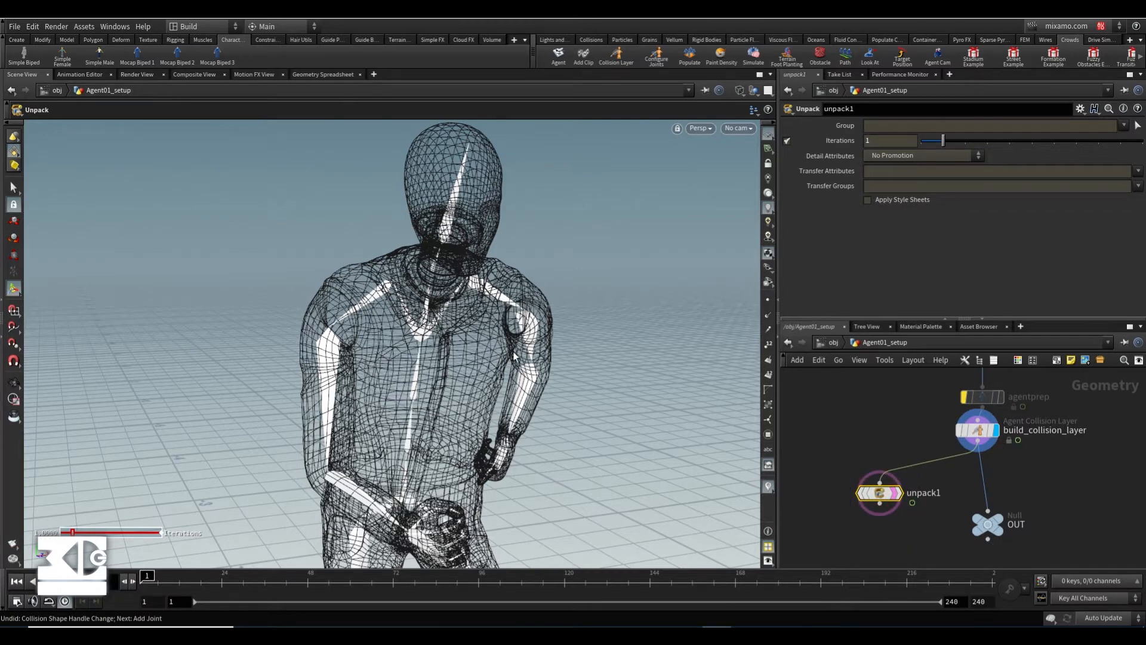
# In build_collision_layer, resize the head's collision capsule to fit the head mesh, with a scale of about 12.1, 15.3 and 21.8
pyautogui.click(977, 430)
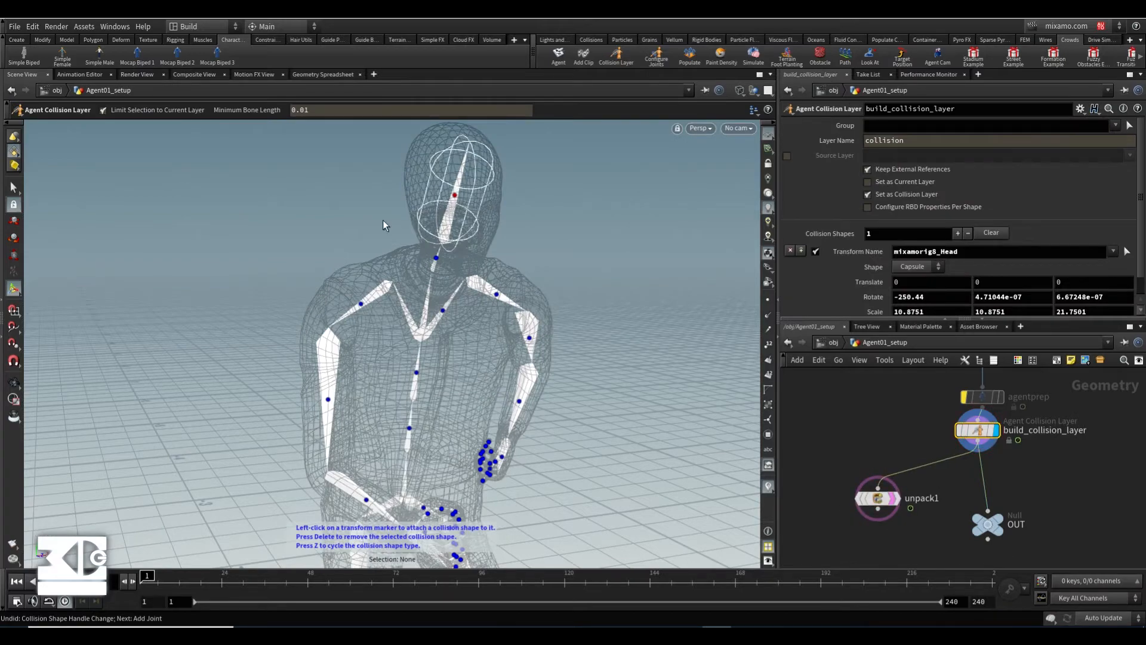
pyautogui.keyDown('alt'); pyautogui.moveTo(329, 167); pyautogui.dragTo(526, 250); pyautogui.keyUp('alt')
pyautogui.click(492, 206)
pyautogui.keyDown('shift'); pyautogui.moveTo(464, 177); pyautogui.dragTo(452, 152); pyautogui.keyUp('shift')
pyautogui.hotkey('ctrl', 'z')
pyautogui.hotkey('ctrl', 'z')
pyautogui.hotkey('ctrl', 'z')
pyautogui.hotkey('ctrl', 'z')
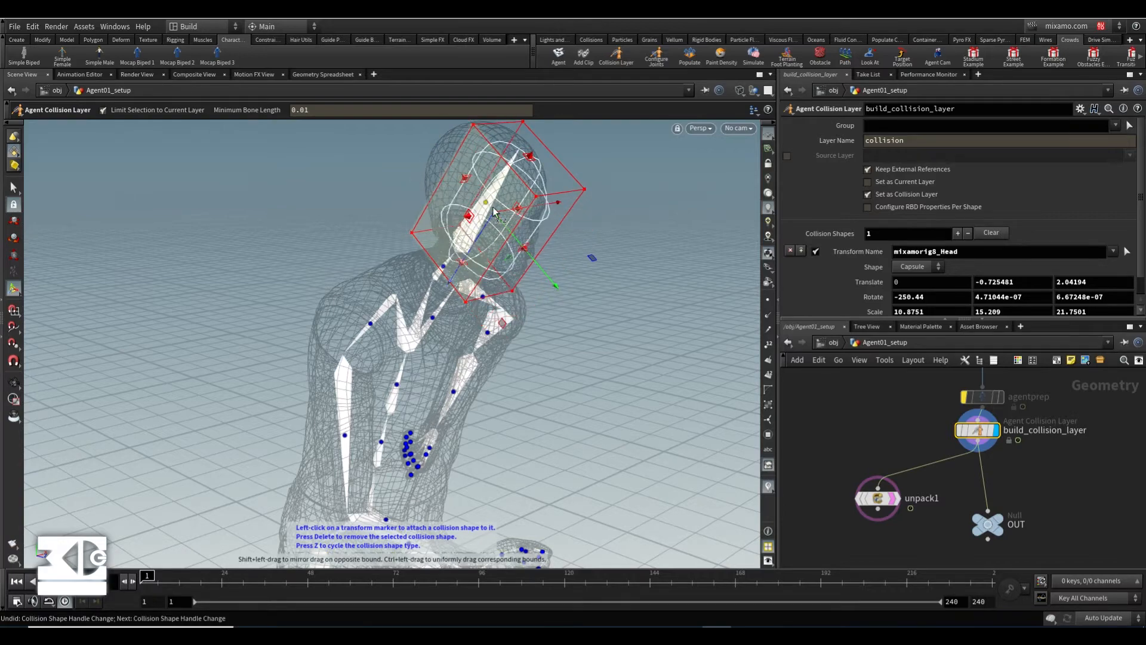
pyautogui.keyDown('shift'); pyautogui.moveTo(511, 232); pyautogui.dragTo(524, 250); pyautogui.keyUp('shift')
pyautogui.keyDown('alt'); pyautogui.moveTo(524, 249); pyautogui.dragTo(485, 210); pyautogui.keyUp('alt')
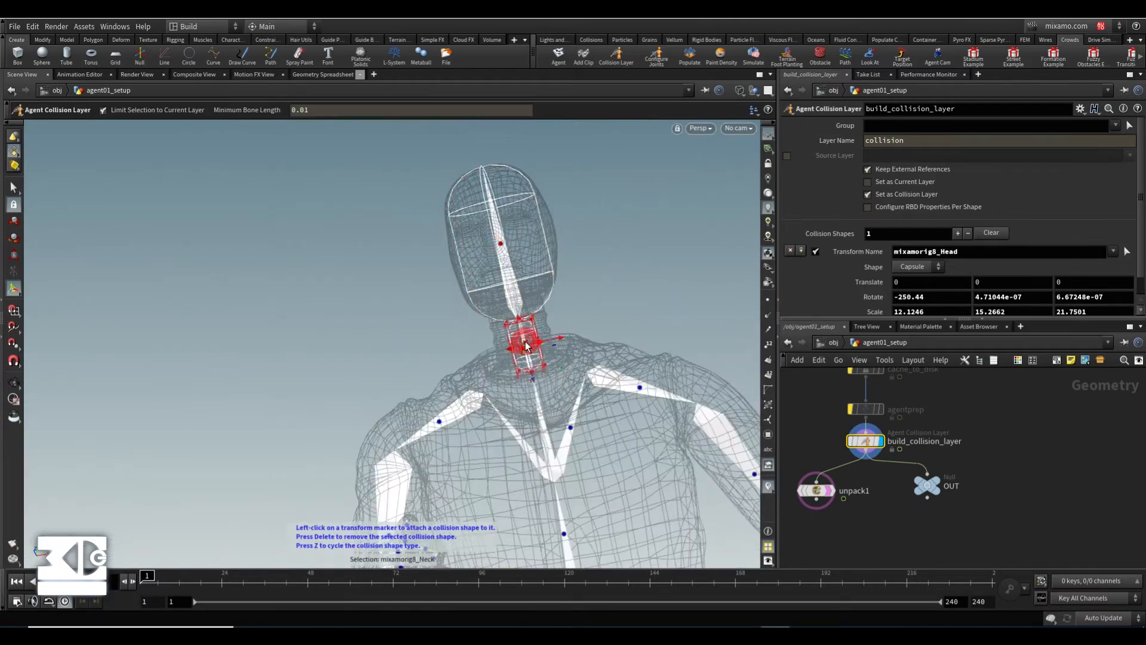
# Attach collision capsules to the neck and upper chest joints, and scale the chest capsule to fit the torso mesh
pyautogui.click(524, 340)
pyautogui.moveTo(525, 340)
pyautogui.keyDown('alt'); pyautogui.mouseDown()
pyautogui.moveTo(480, 349)
pyautogui.moveTo(581, 363)
pyautogui.mouseUp(); pyautogui.keyUp('alt')
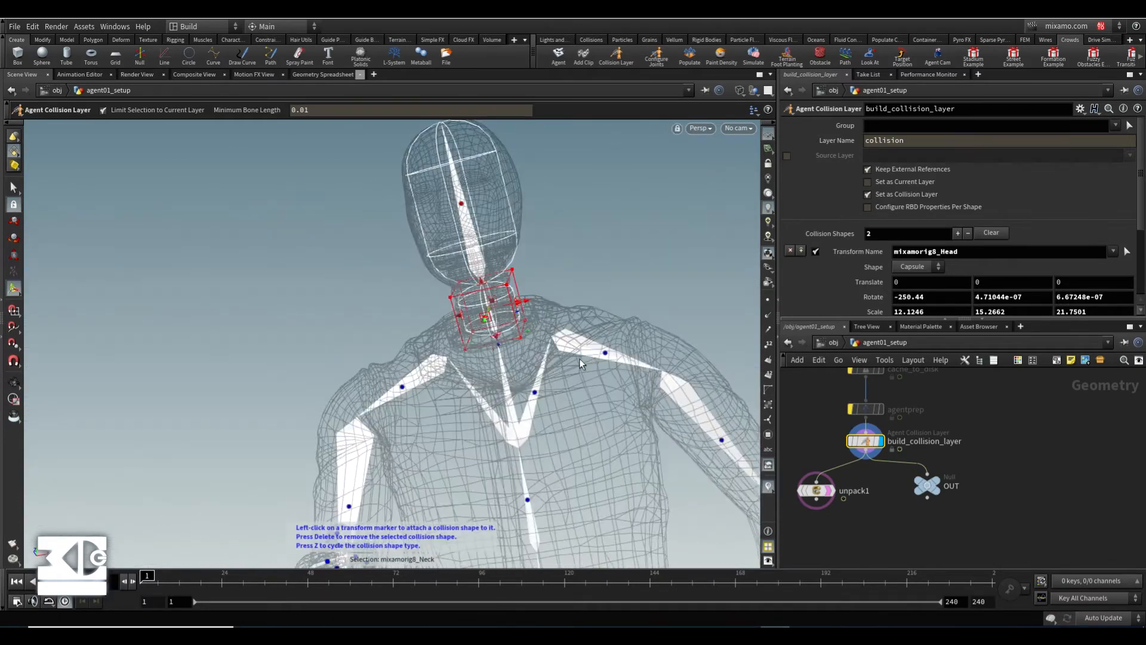
pyautogui.click(534, 392)
pyautogui.press('r')
pyautogui.moveTo(481, 441); pyautogui.dragTo(435, 448)
pyautogui.moveTo(496, 426); pyautogui.dragTo(600, 439)
pyautogui.click(537, 431)
pyautogui.keyDown('alt'); pyautogui.moveTo(537, 463); pyautogui.dragTo(634, 473); pyautogui.keyUp('alt')
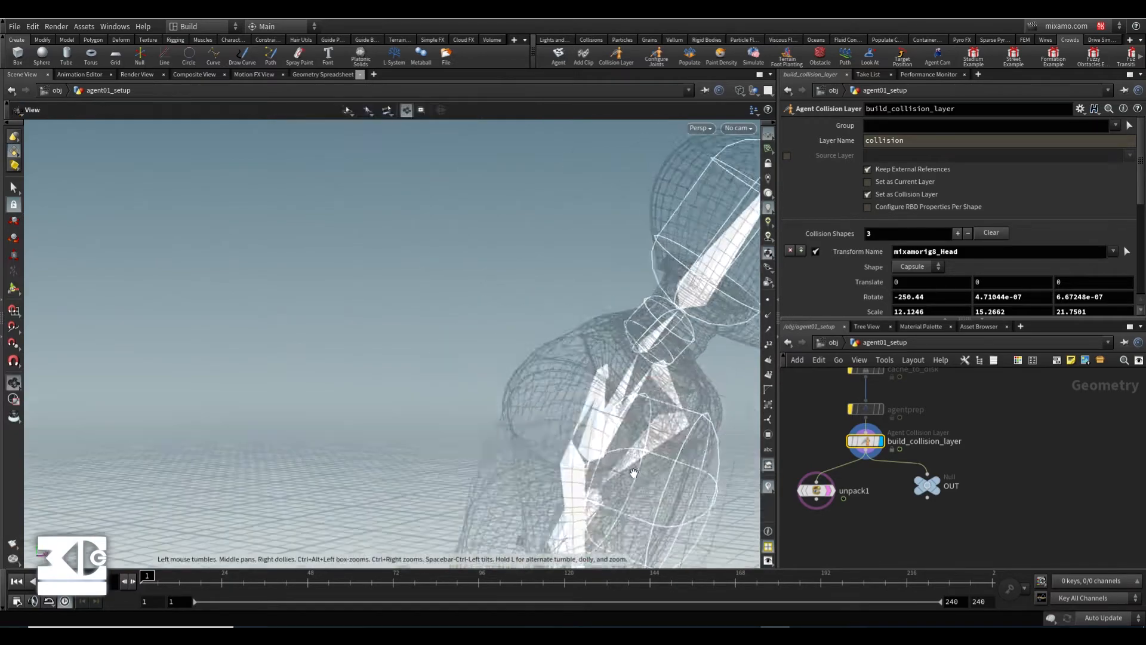
pyautogui.moveTo(573, 440); pyautogui.dragTo(610, 426)
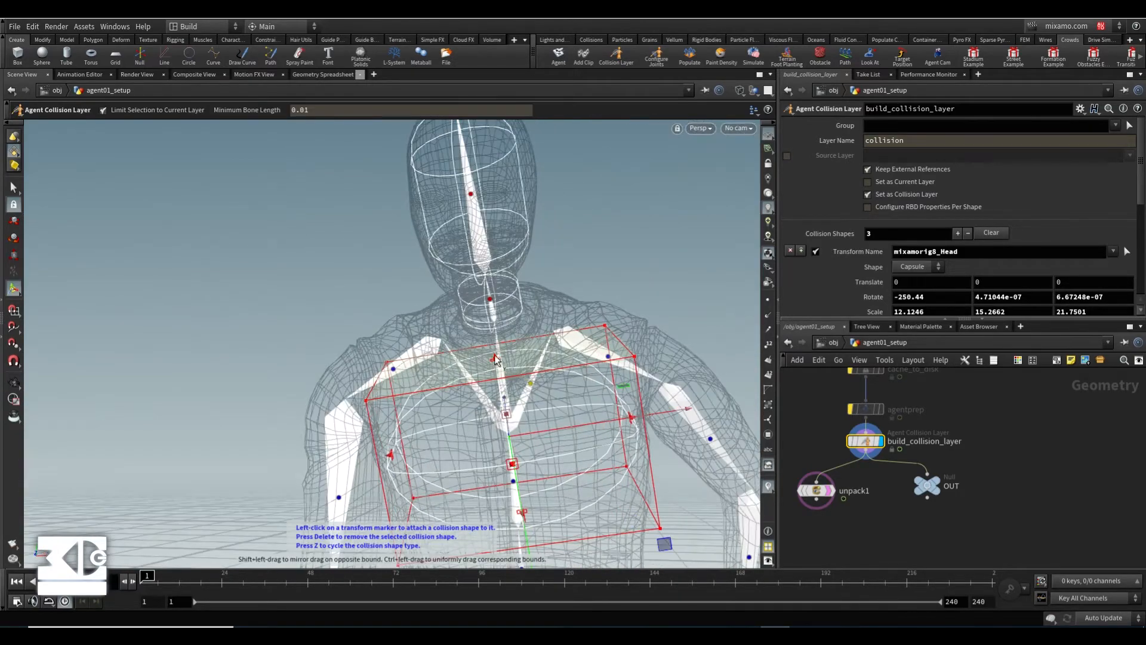
# Attach collision shapes to the shoulder and upper arm joints of the agent's bent right arm
pyautogui.keyDown('alt'); pyautogui.moveTo(496, 359); pyautogui.dragTo(517, 404); pyautogui.keyUp('alt')
pyautogui.moveTo(477, 323)
pyautogui.keyDown('alt'); pyautogui.mouseDown()
pyautogui.moveTo(458, 368)
pyautogui.moveTo(396, 398)
pyautogui.moveTo(346, 362)
pyautogui.mouseUp(); pyautogui.keyUp('alt')
pyautogui.keyDown('alt'); pyautogui.moveTo(346, 363); pyautogui.dragTo(470, 432, button='middle'); pyautogui.keyUp('alt')
pyautogui.click(518, 427)
pyautogui.moveTo(517, 427)
pyautogui.keyDown('alt'); pyautogui.mouseDown()
pyautogui.moveTo(588, 455)
pyautogui.moveTo(472, 472)
pyautogui.mouseUp(); pyautogui.keyUp('alt')
pyautogui.keyDown('alt'); pyautogui.moveTo(472, 472); pyautogui.dragTo(385, 334, button='middle'); pyautogui.keyUp('alt')
pyautogui.click(379, 361)
pyautogui.keyDown('alt'); pyautogui.moveTo(379, 361); pyautogui.dragTo(469, 412); pyautogui.keyUp('alt')
pyautogui.keyDown('alt'); pyautogui.moveTo(469, 412); pyautogui.dragTo(463, 334, button='middle'); pyautogui.keyUp('alt')
# Attach collision shapes to the forearm and hand joints of the agent's bent right arm
pyautogui.click(457, 377)
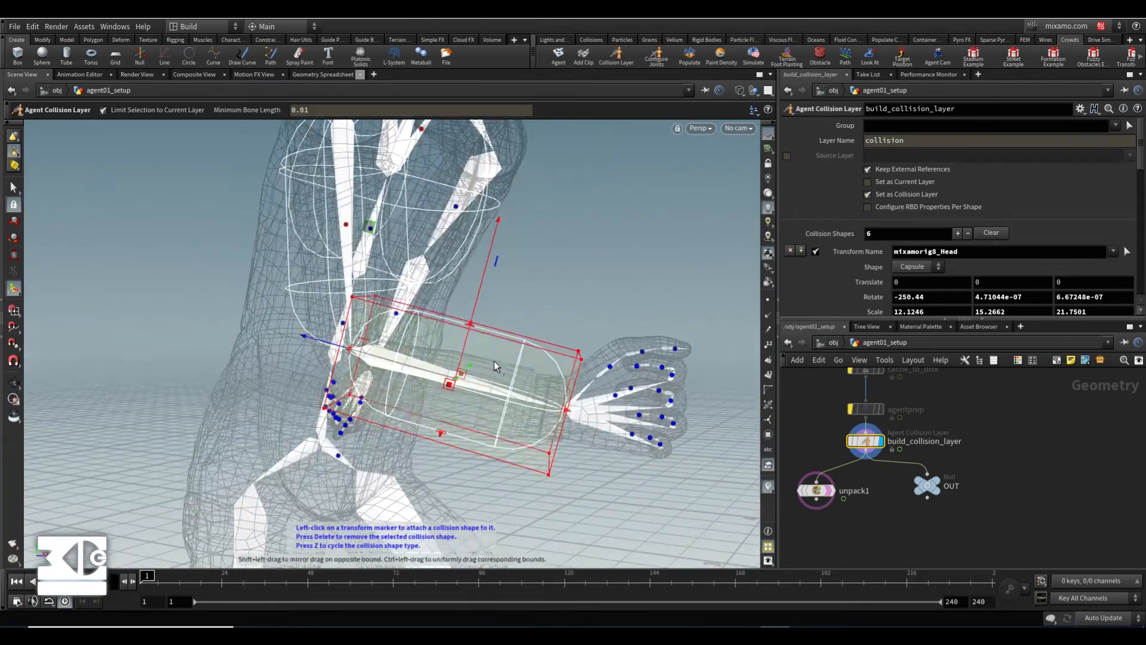
pyautogui.moveTo(620, 394)
pyautogui.keyDown('alt'); pyautogui.mouseDown()
pyautogui.moveTo(530, 402)
pyautogui.moveTo(620, 364)
pyautogui.mouseUp(); pyautogui.keyUp('alt')
pyautogui.click(617, 358)
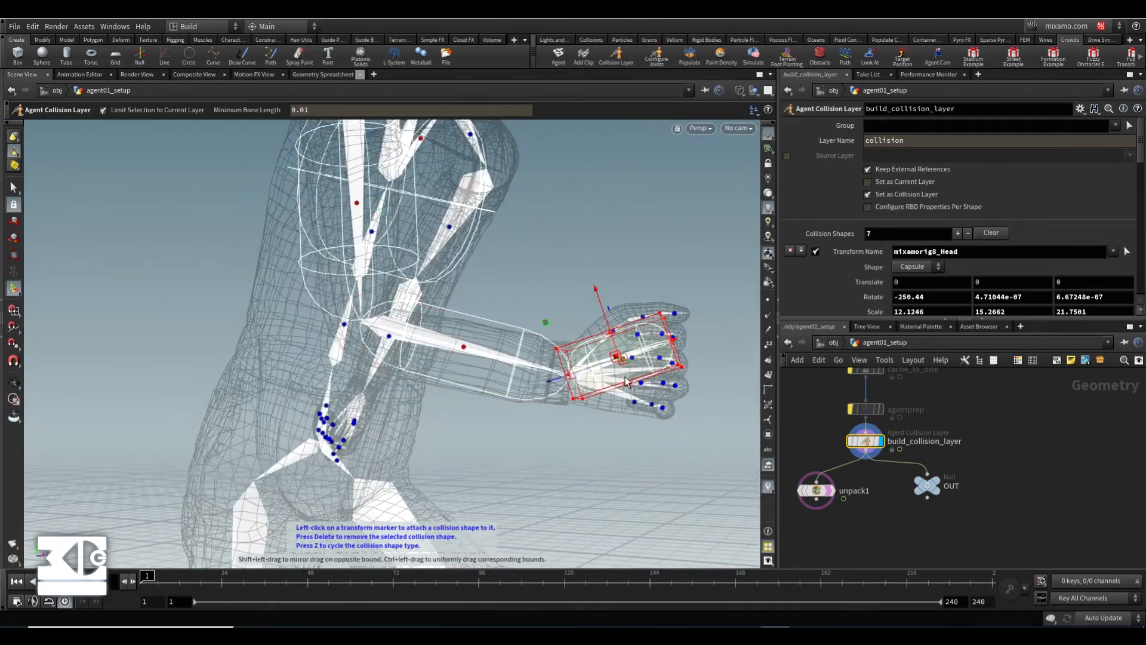
# Attach a collision shape to the mid-torso joint mixamorig8_Spine1
pyautogui.keyDown('alt'); pyautogui.moveTo(631, 406); pyautogui.dragTo(514, 299); pyautogui.keyUp('alt')
pyautogui.keyDown('alt'); pyautogui.moveTo(554, 302); pyautogui.dragTo(470, 436, button='middle'); pyautogui.keyUp('alt')
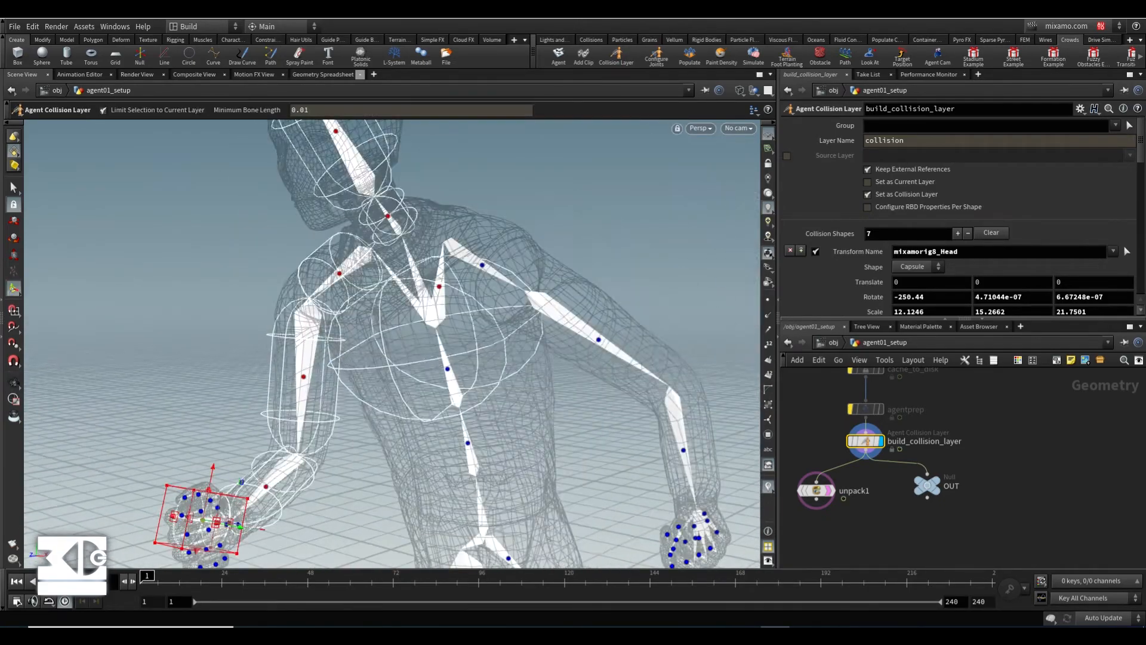
pyautogui.click(447, 372)
pyautogui.keyDown('alt'); pyautogui.moveTo(447, 371); pyautogui.dragTo(435, 378); pyautogui.keyUp('alt')
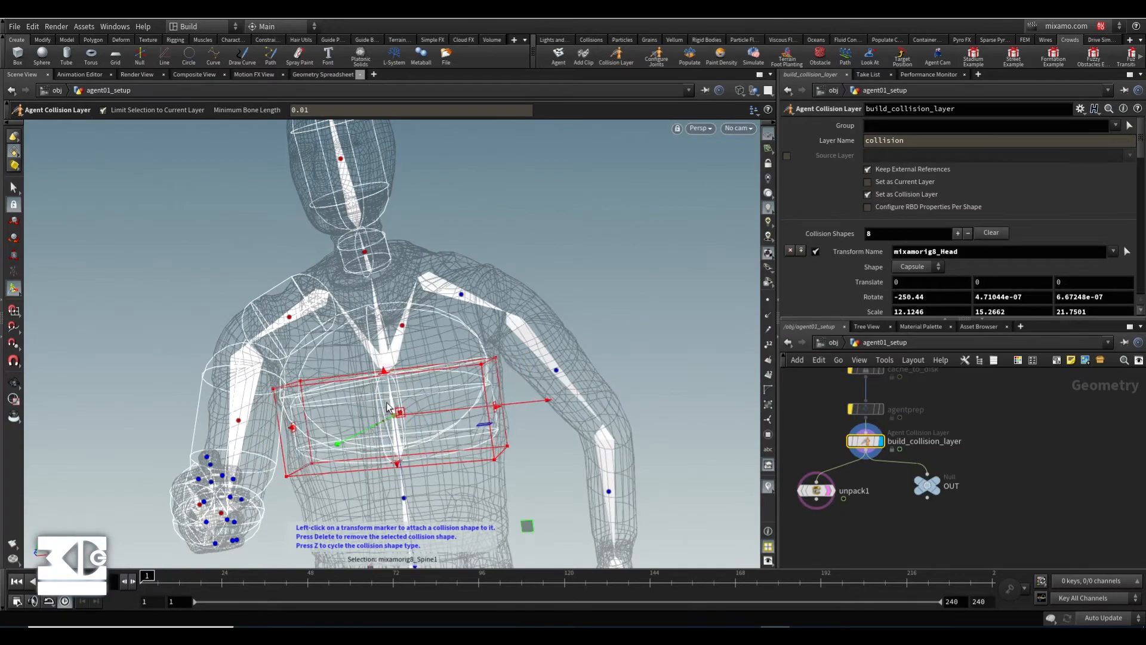
# Reshape the mixamorig8_Spine1 collision box and attach a collision shape to the mixamorig8_LeftShoulder joint
pyautogui.moveTo(389, 407); pyautogui.dragTo(378, 457)
pyautogui.keyDown('alt'); pyautogui.moveTo(567, 431); pyautogui.dragTo(573, 499); pyautogui.keyUp('alt')
pyautogui.keyDown('alt'); pyautogui.moveTo(573, 499); pyautogui.dragTo(517, 248, button='middle'); pyautogui.keyUp('alt')
pyautogui.keyDown('alt'); pyautogui.moveTo(517, 248); pyautogui.dragTo(425, 354); pyautogui.keyUp('alt')
pyautogui.keyDown('alt'); pyautogui.moveTo(414, 305); pyautogui.dragTo(467, 276); pyautogui.keyUp('alt')
pyautogui.click(467, 275)
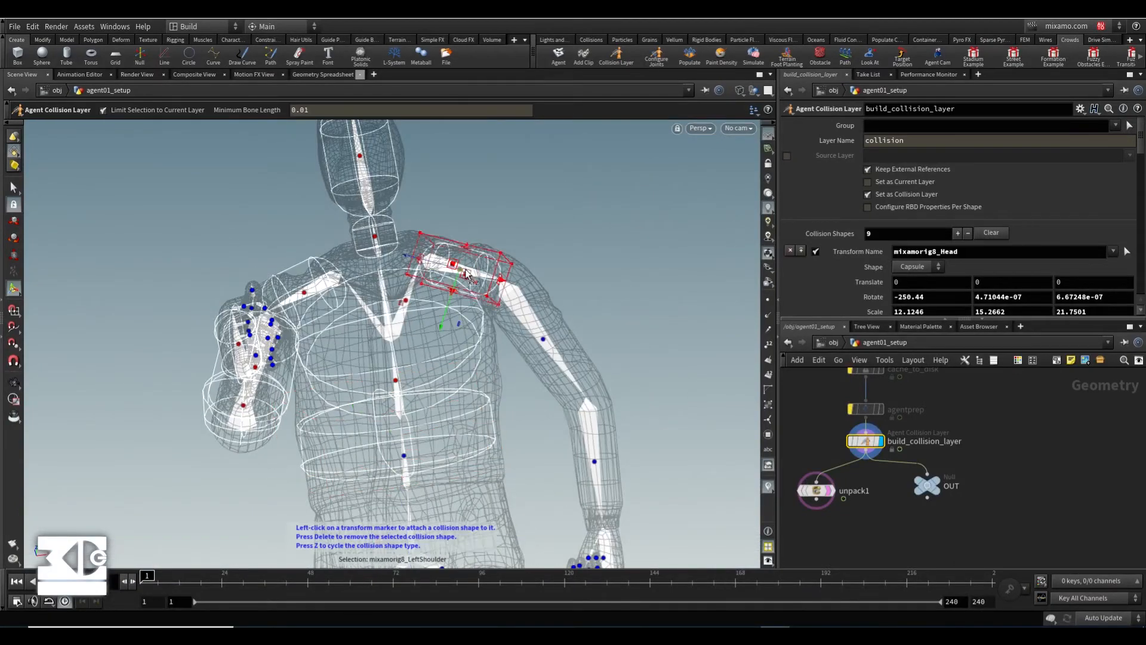
# Attach a collision shape to the lower spine joint mixamorig8_Spine and scale it to fit the waist mesh
pyautogui.click(392, 381)
pyautogui.keyDown('alt'); pyautogui.moveTo(392, 380); pyautogui.dragTo(378, 386); pyautogui.keyUp('alt')
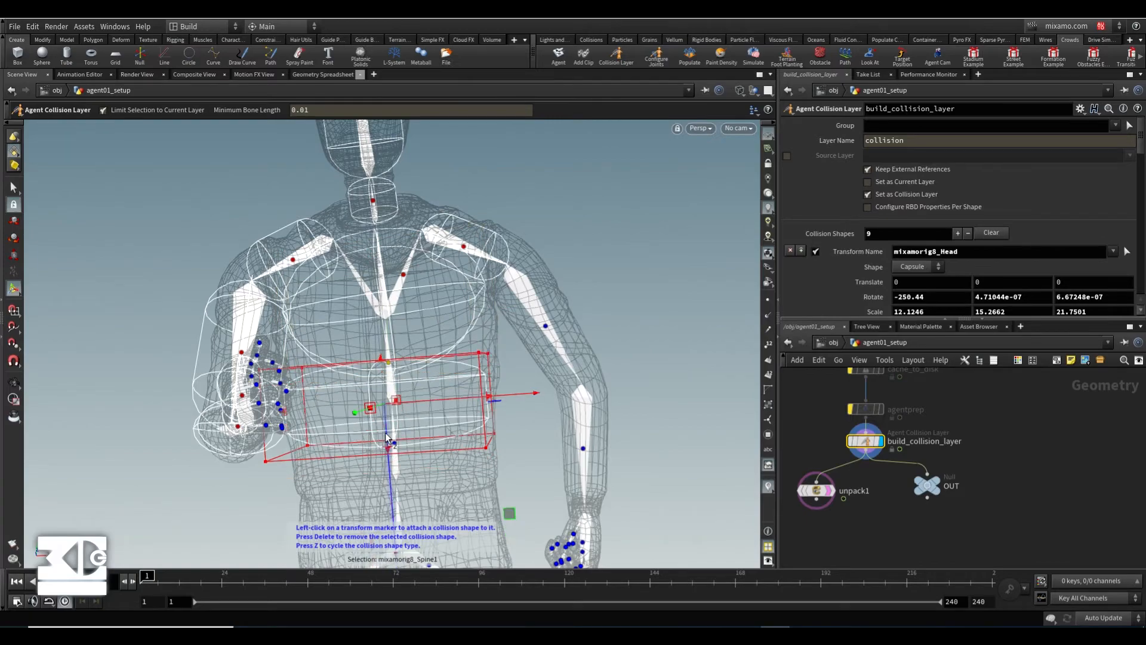
pyautogui.keyDown('alt'); pyautogui.moveTo(388, 438); pyautogui.dragTo(403, 406); pyautogui.keyUp('alt')
pyautogui.keyDown('alt'); pyautogui.scroll(4, 398, 471); pyautogui.keyUp('alt')
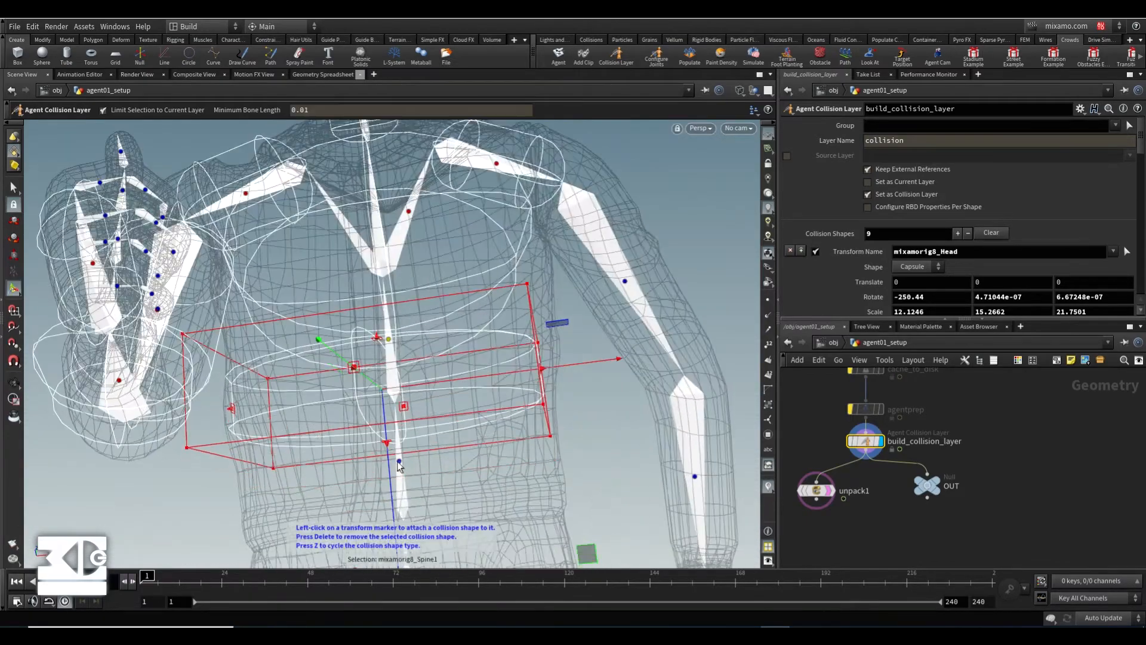
pyautogui.click(398, 463)
pyautogui.moveTo(399, 463)
pyautogui.keyDown('alt'); pyautogui.mouseDown()
pyautogui.moveTo(394, 452)
pyautogui.moveTo(538, 378)
pyautogui.moveTo(652, 364)
pyautogui.moveTo(384, 264)
pyautogui.moveTo(381, 306)
pyautogui.mouseUp(); pyautogui.keyUp('alt')
pyautogui.moveTo(363, 258); pyautogui.dragTo(376, 277)
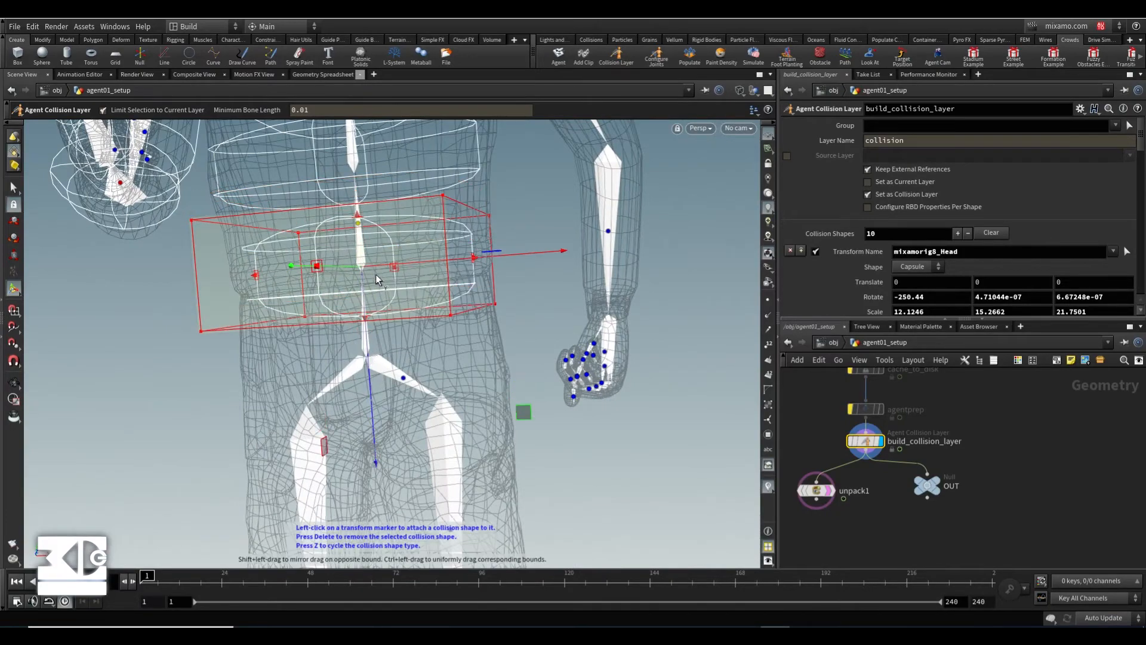
pyautogui.moveTo(365, 318); pyautogui.dragTo(366, 342)
pyautogui.keyDown('alt'); pyautogui.moveTo(413, 296); pyautogui.dragTo(304, 349); pyautogui.keyUp('alt')
pyautogui.moveTo(636, 190); pyautogui.dragTo(671, 192)
# Attach collision shapes to the agent's left upper arm and forearm joints, fitting the forearm shape to the mesh
pyautogui.keyDown('alt'); pyautogui.moveTo(583, 222); pyautogui.dragTo(719, 239); pyautogui.keyUp('alt')
pyautogui.keyDown('alt'); pyautogui.moveTo(519, 167); pyautogui.dragTo(442, 514, button='middle'); pyautogui.keyUp('alt')
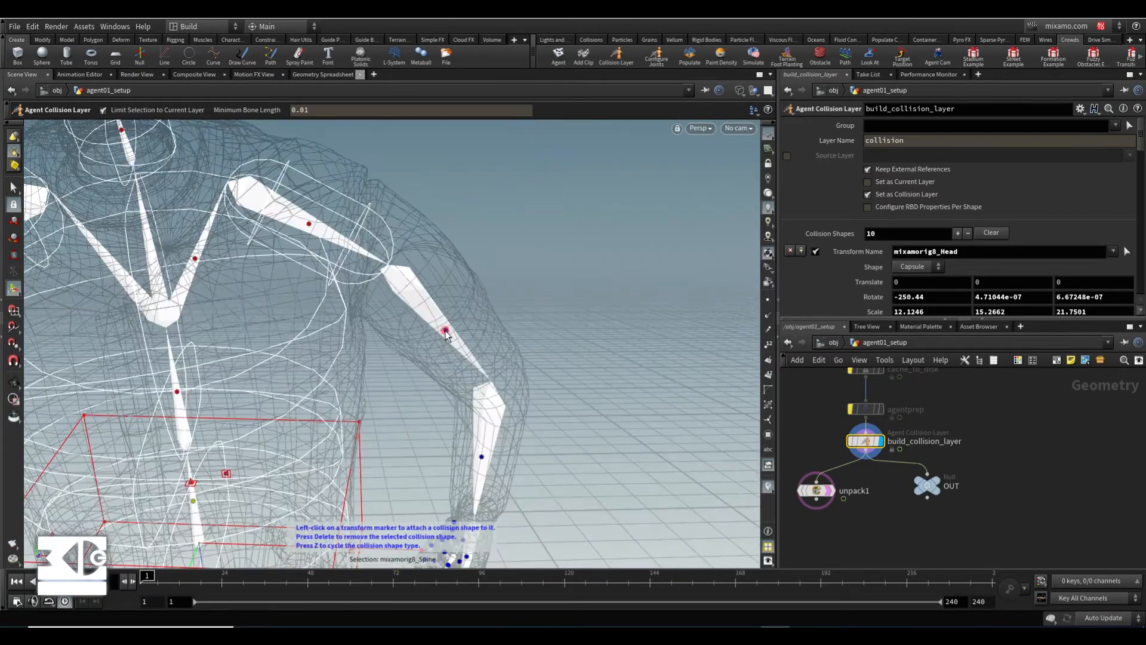
pyautogui.click(445, 328)
pyautogui.keyDown('alt'); pyautogui.moveTo(445, 327); pyautogui.dragTo(400, 289); pyautogui.keyUp('alt')
pyautogui.click(434, 409)
pyautogui.moveTo(389, 414); pyautogui.dragTo(398, 413)
# Attach a collision shape to the mixamorig8_LeftHand joint
pyautogui.keyDown('alt'); pyautogui.moveTo(406, 412); pyautogui.dragTo(459, 353); pyautogui.keyUp('alt')
pyautogui.keyDown('alt'); pyautogui.moveTo(507, 382); pyautogui.dragTo(412, 412); pyautogui.keyUp('alt')
pyautogui.keyDown('alt'); pyautogui.moveTo(445, 537); pyautogui.dragTo(360, 406, button='middle'); pyautogui.keyUp('alt')
pyautogui.moveTo(378, 431)
pyautogui.keyDown('alt'); pyautogui.mouseDown()
pyautogui.moveTo(424, 392)
pyautogui.moveTo(527, 486)
pyautogui.moveTo(396, 443)
pyautogui.mouseUp(); pyautogui.keyUp('alt')
pyautogui.click(576, 494)
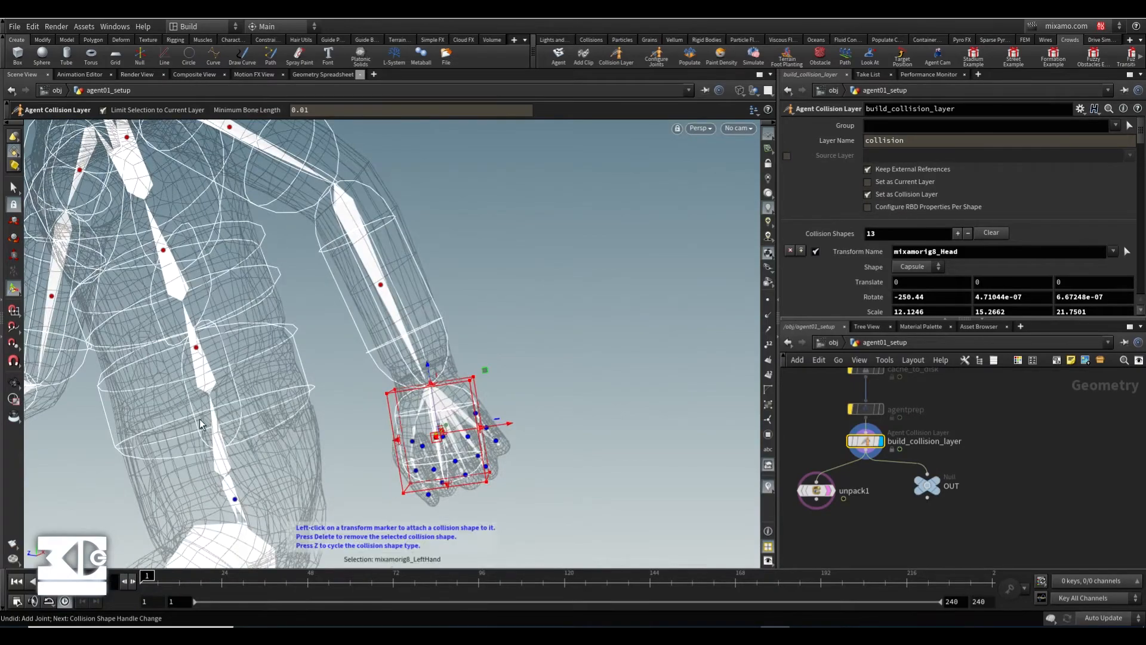
# Move the timeline to frame 6 and attach a collision shape to the mixamorig8_Hips joint
pyautogui.scroll(-5, 201, 425)
pyautogui.keyDown('alt'); pyautogui.moveTo(238, 526); pyautogui.dragTo(205, 364, button='middle'); pyautogui.keyUp('alt')
pyautogui.scroll(3, 205, 363)
pyautogui.moveTo(147, 575); pyautogui.dragTo(158, 576)
pyautogui.keyDown('alt'); pyautogui.moveTo(256, 358); pyautogui.dragTo(298, 334); pyautogui.keyUp('alt')
pyautogui.click(360, 256)
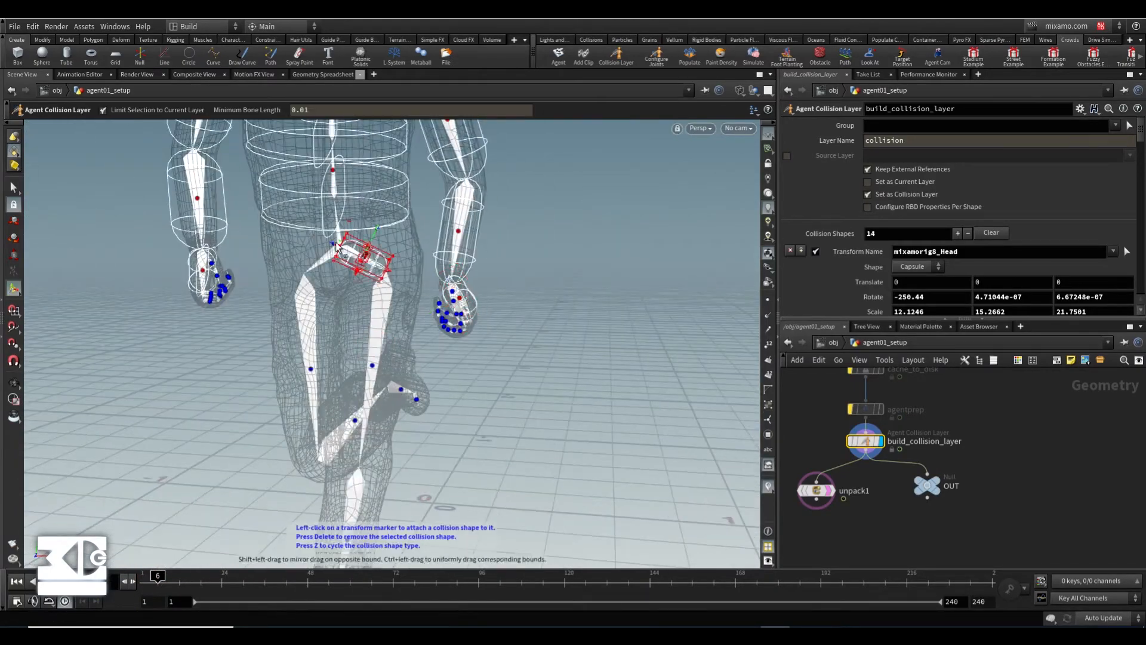
# Rotate the hips collision shape to lie level across the pelvis and widen it along its length
pyautogui.keyDown('alt'); pyautogui.moveTo(336, 248); pyautogui.dragTo(266, 235); pyautogui.keyUp('alt')
pyautogui.scroll(4, 266, 235)
pyautogui.press('r')
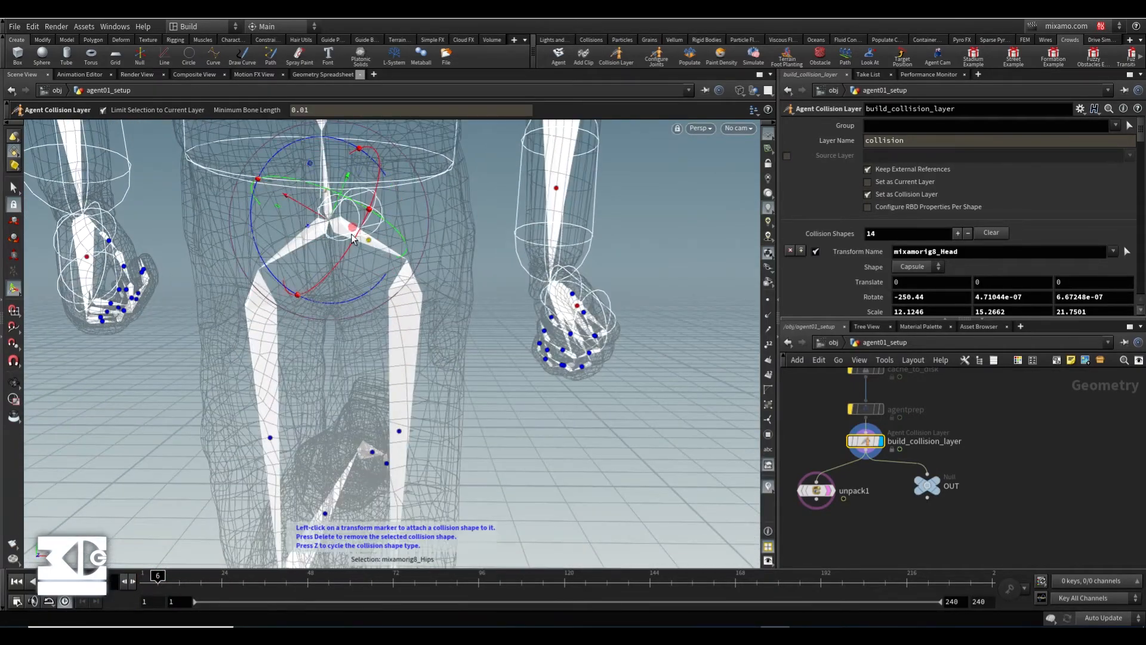
pyautogui.keyDown('alt'); pyautogui.moveTo(348, 203); pyautogui.dragTo(428, 234); pyautogui.keyUp('alt')
pyautogui.moveTo(500, 222); pyautogui.dragTo(524, 225)
pyautogui.keyDown('alt'); pyautogui.moveTo(454, 257); pyautogui.dragTo(412, 278); pyautogui.keyUp('alt')
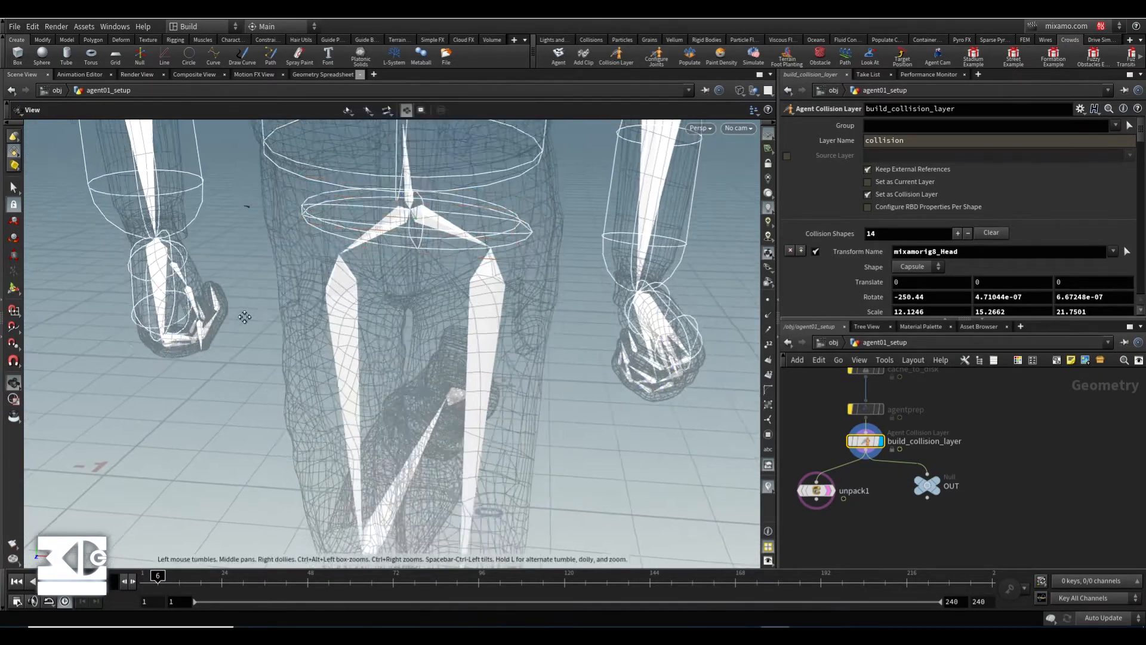
# Adjust the bounds of the hips collision shape so it fits the pelvis mesh
pyautogui.scroll(-8, 388, 293)
pyautogui.scroll(5, 352, 298)
pyautogui.keyDown('alt'); pyautogui.moveTo(370, 352); pyautogui.dragTo(528, 314); pyautogui.keyUp('alt')
pyautogui.scroll(4, 352, 298)
pyautogui.moveTo(463, 278); pyautogui.dragTo(294, 192)
pyautogui.scroll(-3, 549, 263)
pyautogui.scroll(-3, 294, 192)
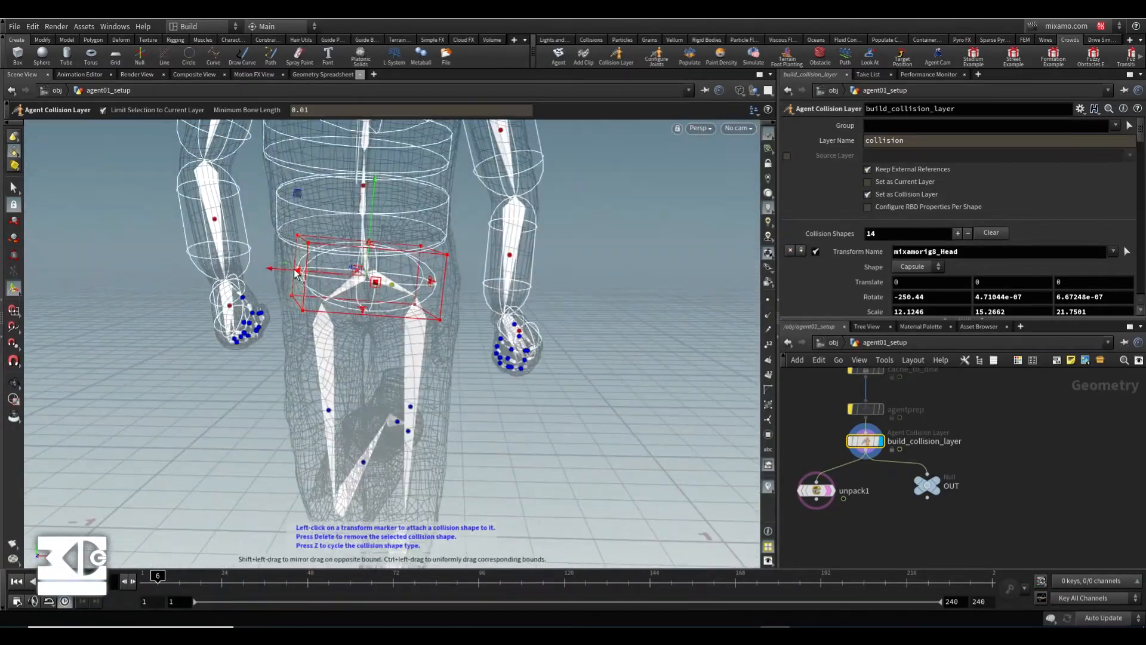
# Scrub back towards the clip's start and attach collision shapes to both thigh joints, mixamorig8_LeftUpLeg and mixamorig8_RightUpLeg
pyautogui.moveTo(158, 576); pyautogui.dragTo(146, 576)
pyautogui.keyDown('alt'); pyautogui.moveTo(358, 316); pyautogui.dragTo(279, 345); pyautogui.keyUp('alt')
pyautogui.click(199, 326)
pyautogui.keyDown('alt'); pyautogui.moveTo(199, 326); pyautogui.dragTo(522, 335); pyautogui.keyUp('alt')
pyautogui.moveTo(191, 427)
pyautogui.keyDown('alt'); pyautogui.mouseDown()
pyautogui.moveTo(373, 327)
pyautogui.moveTo(376, 305)
pyautogui.mouseUp(); pyautogui.keyUp('alt')
pyautogui.click(184, 334)
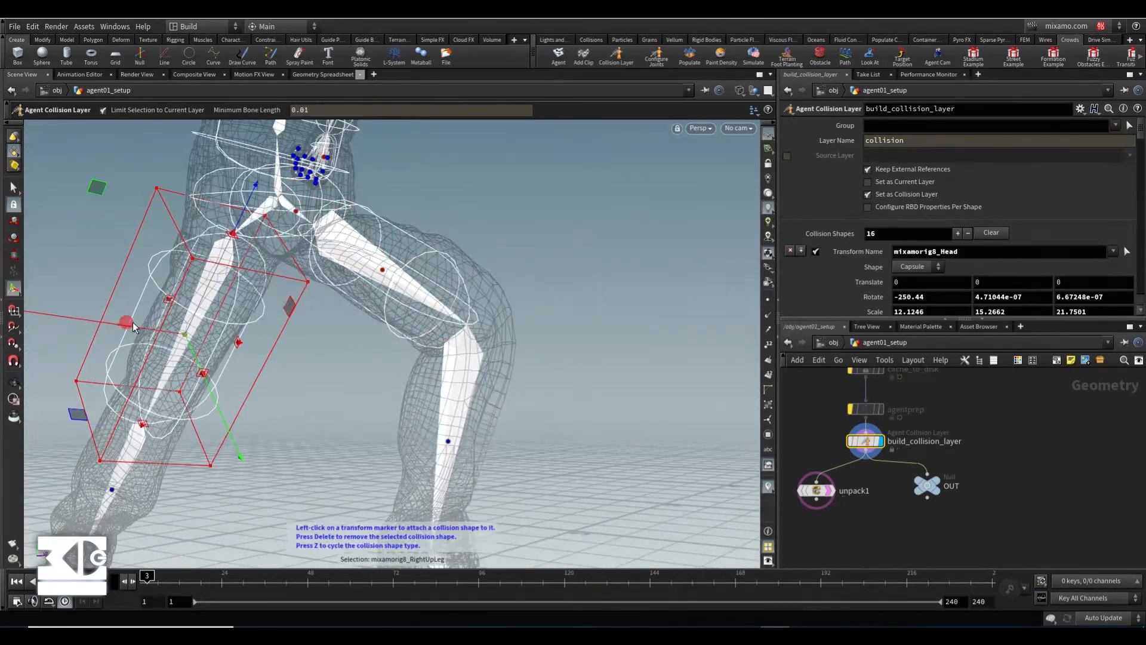
# Attach collision shapes to the mixamorig8_LeftLeg and mixamorig8_LeftFoot joints, fitting the lower leg shape to the mesh
pyautogui.moveTo(130, 324)
pyautogui.keyDown('alt'); pyautogui.mouseDown()
pyautogui.moveTo(251, 361)
pyautogui.moveTo(226, 341)
pyautogui.mouseUp(); pyautogui.keyUp('alt')
pyautogui.keyDown('alt'); pyautogui.moveTo(474, 393); pyautogui.dragTo(390, 308, button='middle'); pyautogui.keyUp('alt')
pyautogui.click(449, 348)
pyautogui.moveTo(375, 334); pyautogui.dragTo(388, 338)
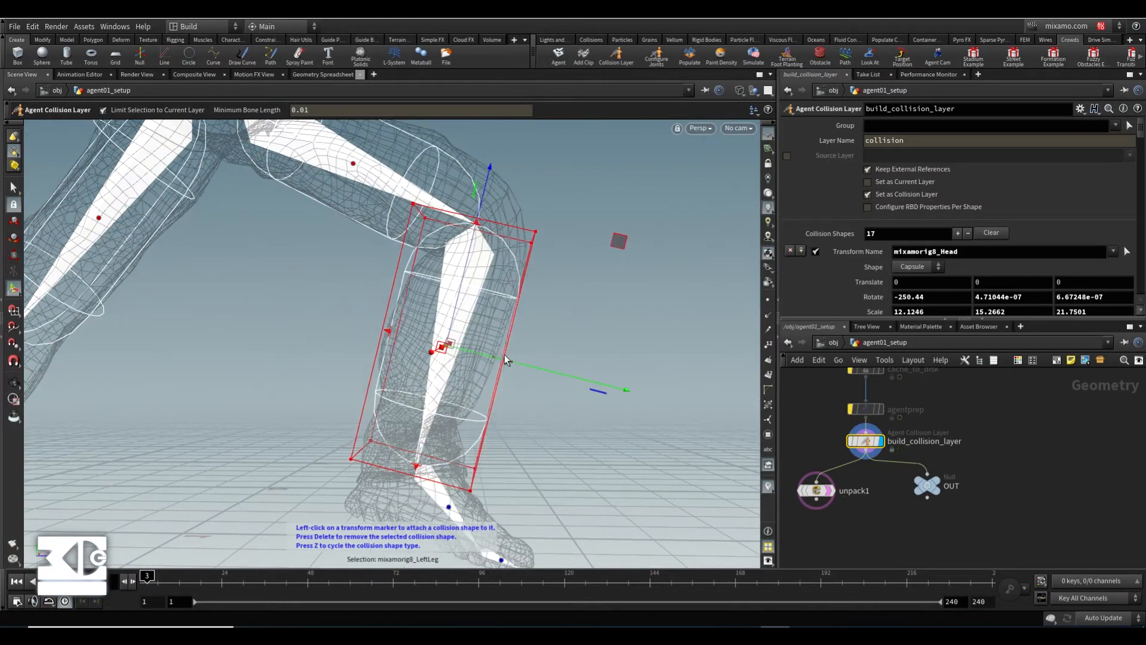
pyautogui.keyDown('alt'); pyautogui.moveTo(440, 537); pyautogui.dragTo(406, 455, button='middle'); pyautogui.keyUp('alt')
pyautogui.click(415, 429)
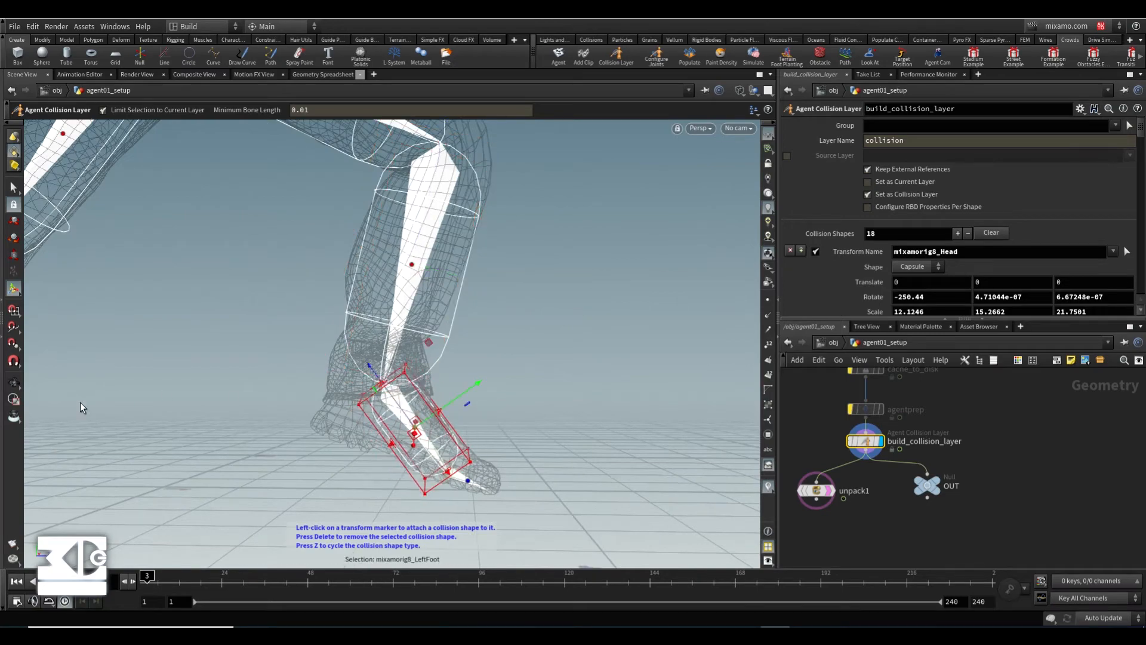
# Attach collision shapes to the agent's right lower leg and right foot joints
pyautogui.keyDown('alt'); pyautogui.moveTo(305, 376); pyautogui.dragTo(251, 352, button='right'); pyautogui.keyUp('alt')
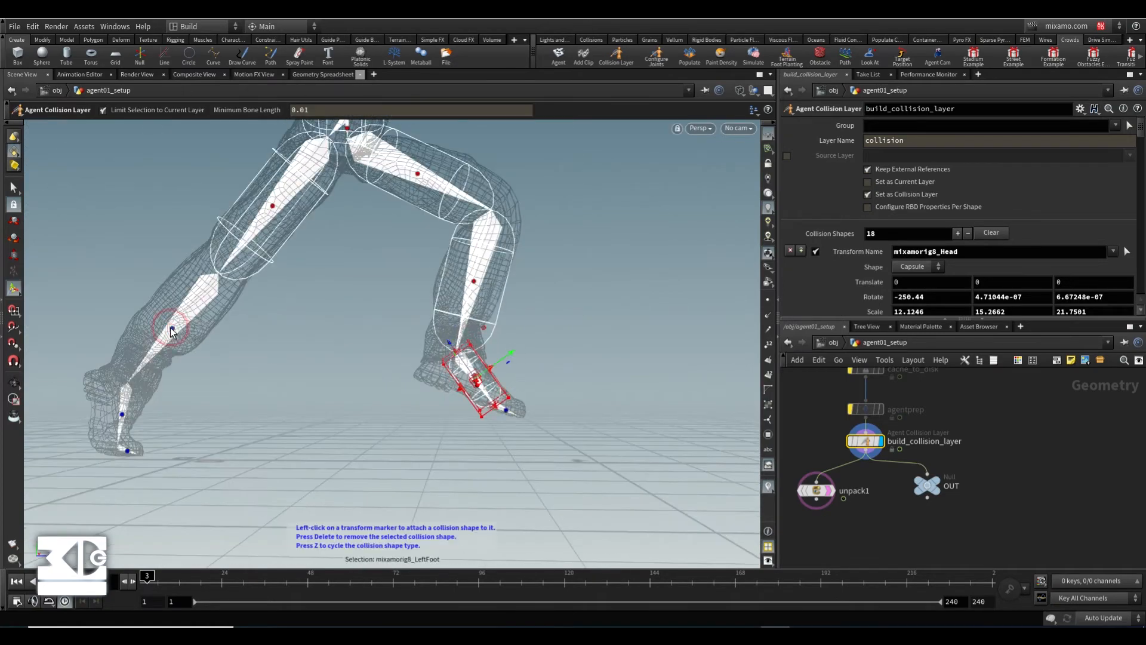
pyautogui.click(205, 332)
pyautogui.keyDown('alt'); pyautogui.moveTo(156, 336); pyautogui.dragTo(251, 352); pyautogui.keyUp('alt')
pyautogui.click(411, 433)
pyautogui.keyDown('alt'); pyautogui.moveTo(460, 443); pyautogui.dragTo(396, 447); pyautogui.keyUp('alt')
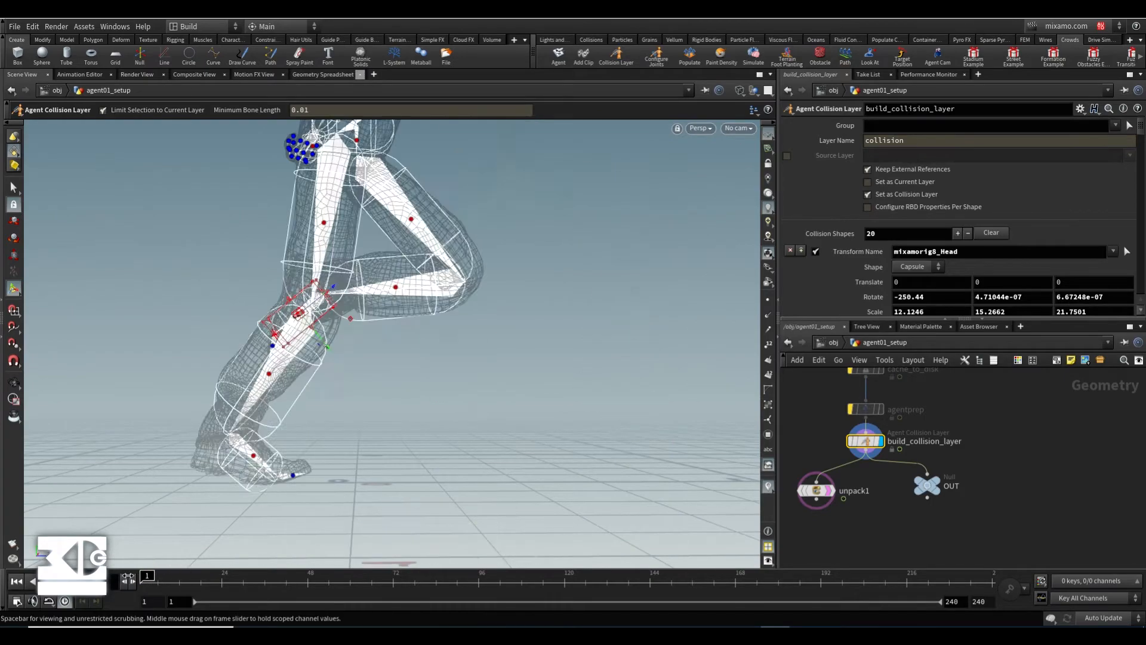
# Check the collision shapes over the whole body, select the mixamorig8_RightLeg shape, and switch the viewport to shaded display
pyautogui.keyDown('alt'); pyautogui.moveTo(513, 358); pyautogui.dragTo(412, 352); pyautogui.keyUp('alt')
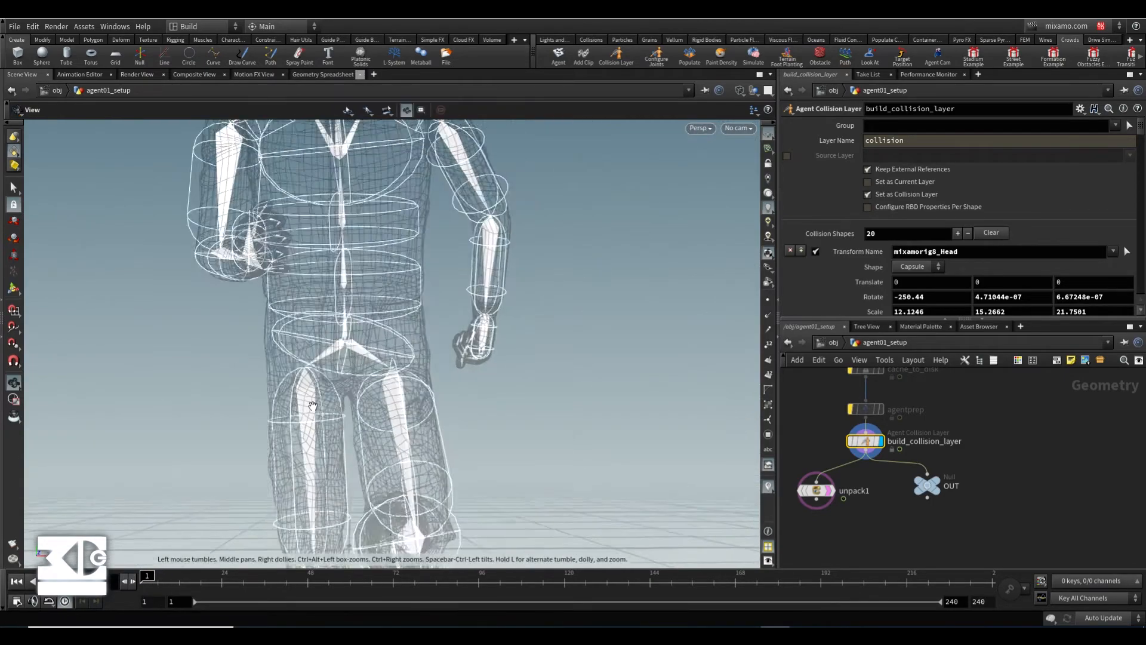
pyautogui.keyDown('alt'); pyautogui.moveTo(412, 352); pyautogui.dragTo(335, 358, button='right'); pyautogui.keyUp('alt')
pyautogui.keyDown('alt'); pyautogui.moveTo(334, 382); pyautogui.dragTo(316, 358); pyautogui.keyUp('alt')
pyautogui.keyDown('alt'); pyautogui.moveTo(304, 411); pyautogui.dragTo(263, 408, button='right'); pyautogui.keyUp('alt')
pyautogui.keyDown('alt'); pyautogui.moveTo(338, 244); pyautogui.dragTo(320, 229, button='middle'); pyautogui.keyUp('alt')
pyautogui.click(438, 478)
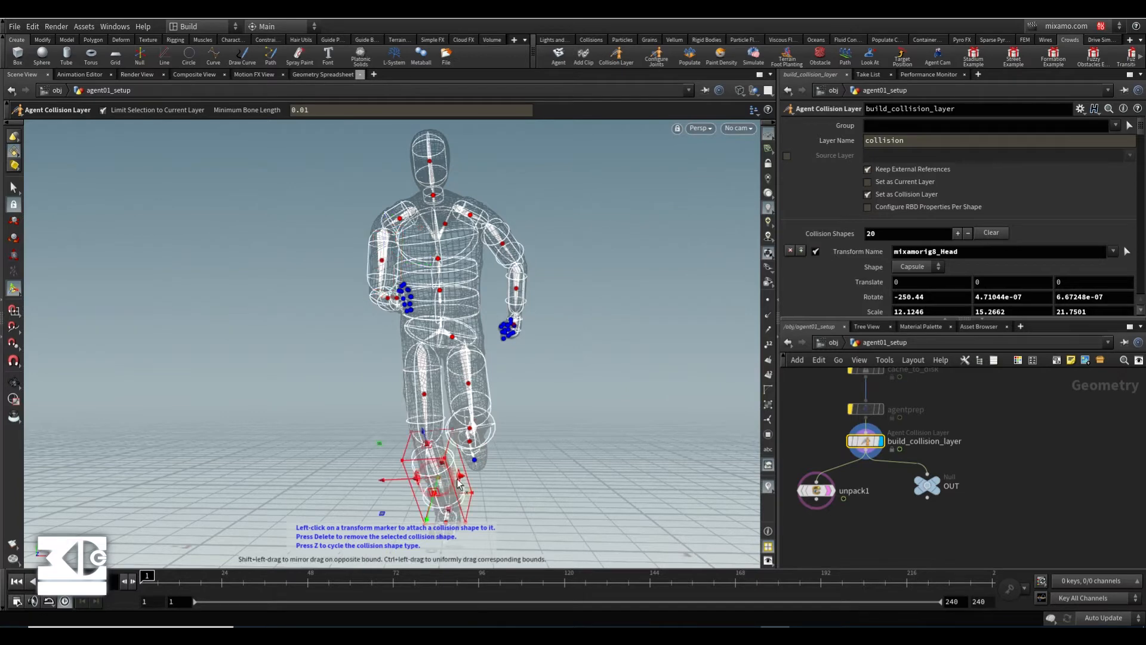
pyautogui.moveTo(893, 523); pyautogui.dragTo(947, 541, button='middle')
pyautogui.scroll(-1, 947, 541)
pyautogui.hotkey('shift', 'w')
pyautogui.moveTo(860, 491); pyautogui.dragTo(822, 461, button='middle')
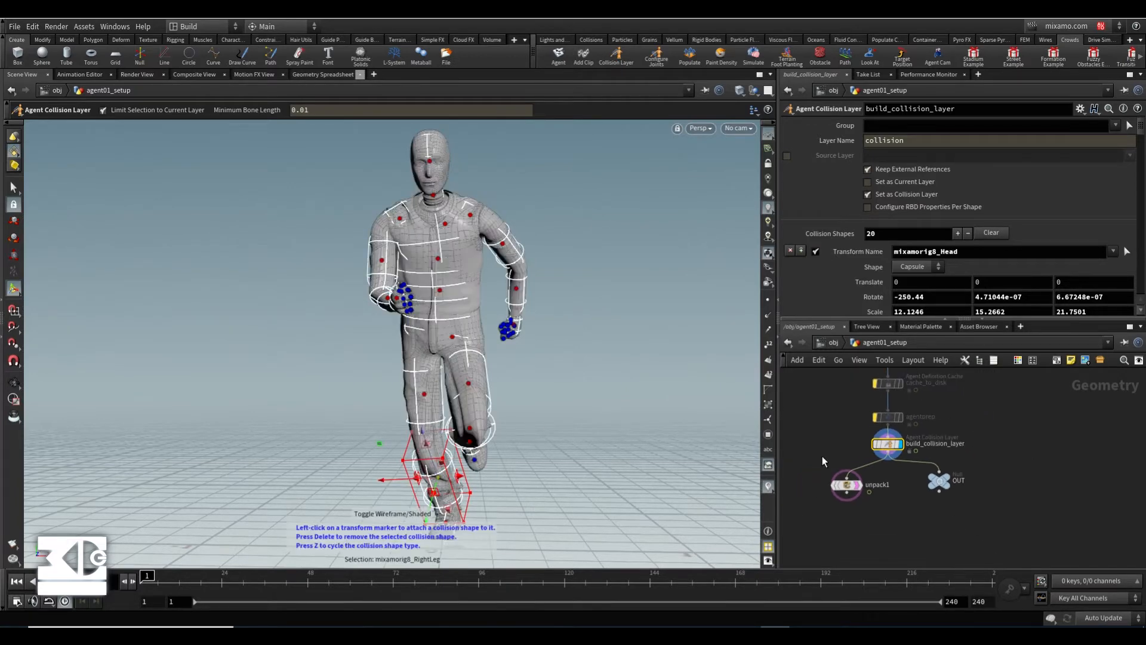
# Add the Configure Joints setup with its ragdoll test simulation after the collision layer
pyautogui.click(661, 58)
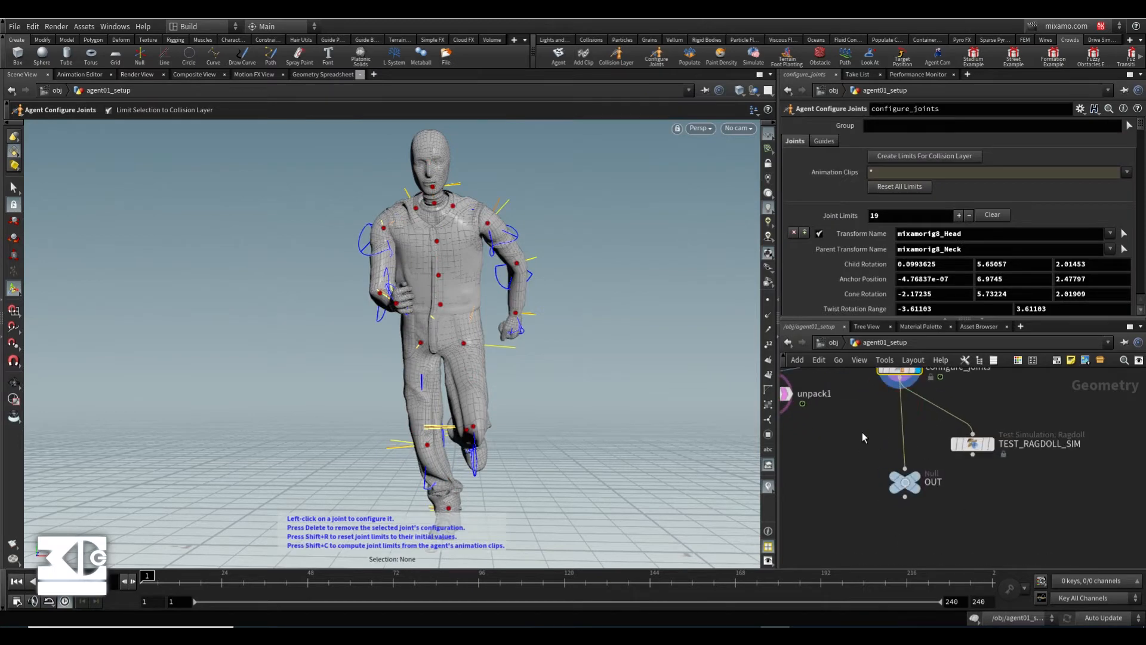
pyautogui.moveTo(862, 432); pyautogui.dragTo(872, 454, button='middle')
pyautogui.scroll(-1, 872, 454)
pyautogui.keyDown('alt'); pyautogui.moveTo(258, 435); pyautogui.dragTo(319, 439); pyautogui.keyUp('alt')
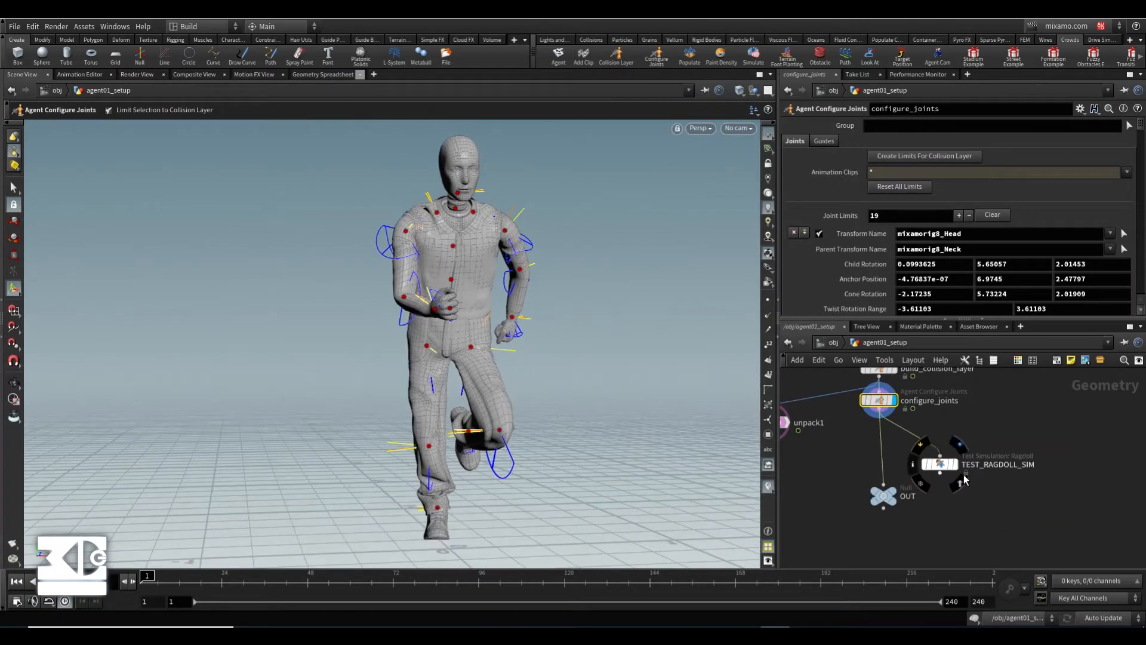
# Display TEST_RAGDOLL_SIM, set its initial Z velocity to 5, and play the ragdoll simulation
pyautogui.click(958, 445)
pyautogui.click(940, 465)
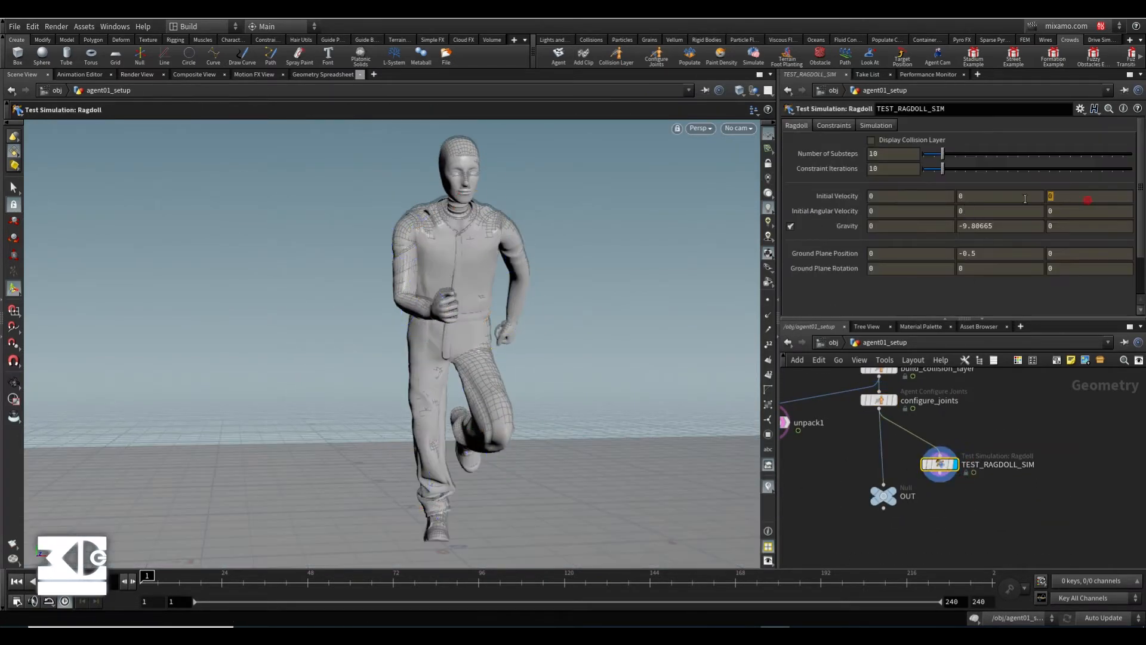
pyautogui.write('5')
pyautogui.press('Return')
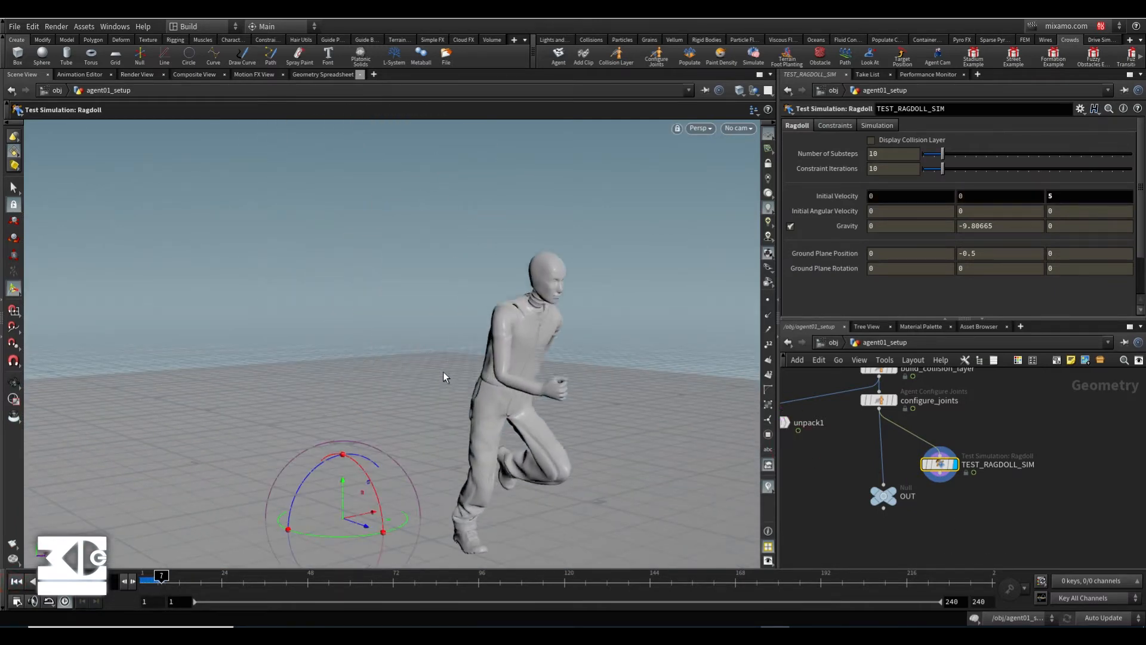
pyautogui.keyDown('alt'); pyautogui.moveTo(443, 371); pyautogui.dragTo(324, 517); pyautogui.keyUp('alt')
pyautogui.keyDown('alt'); pyautogui.moveTo(324, 517); pyautogui.dragTo(306, 527, button='middle'); pyautogui.keyUp('alt')
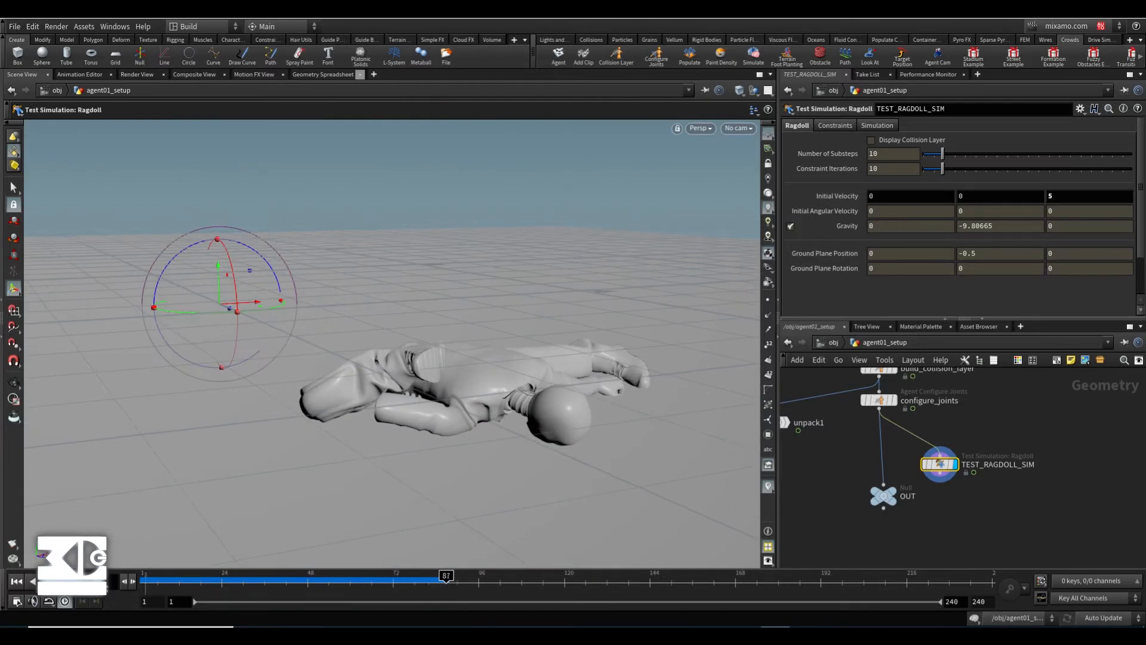
# Set the ragdoll test's ground plane Y position to 0 and replay the simulation from the start
pyautogui.hotkey('ctrl', 'Up')
pyautogui.press('Up')
pyautogui.keyDown('alt'); pyautogui.moveTo(524, 368); pyautogui.dragTo(456, 413); pyautogui.keyUp('alt')
pyautogui.moveTo(997, 254); pyautogui.dragTo(897, 256)
pyautogui.write('0')
pyautogui.press('Return')
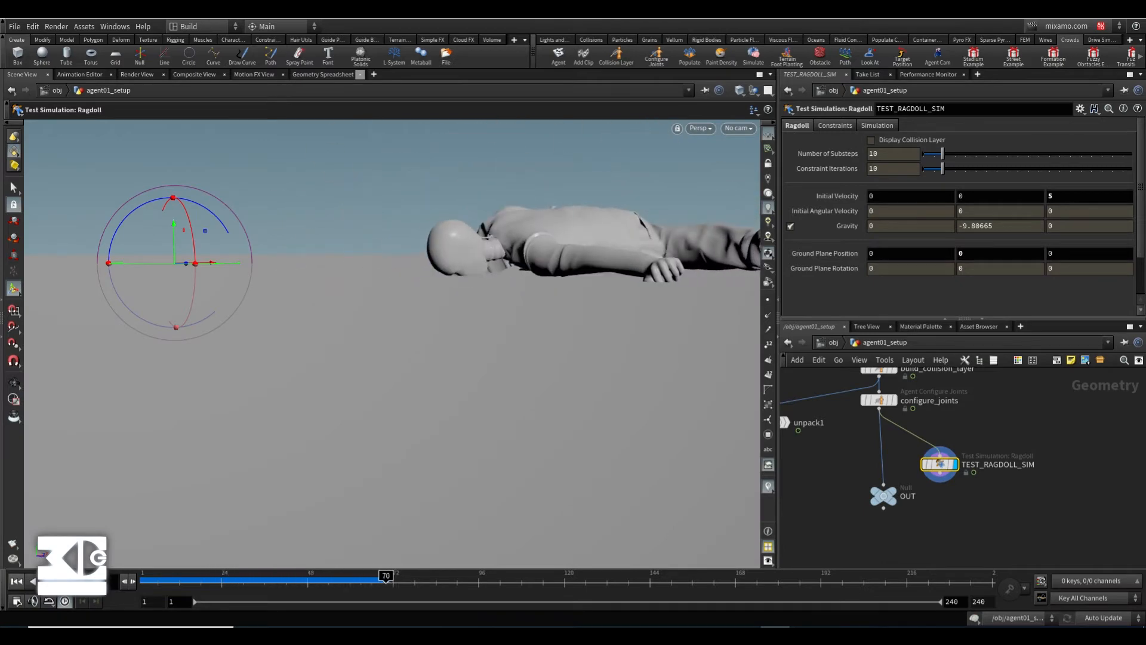
# Return to frame 1, display the configure_joints node, and edit its joint limits in wireframe view
pyautogui.click(18, 583)
pyautogui.click(900, 483)
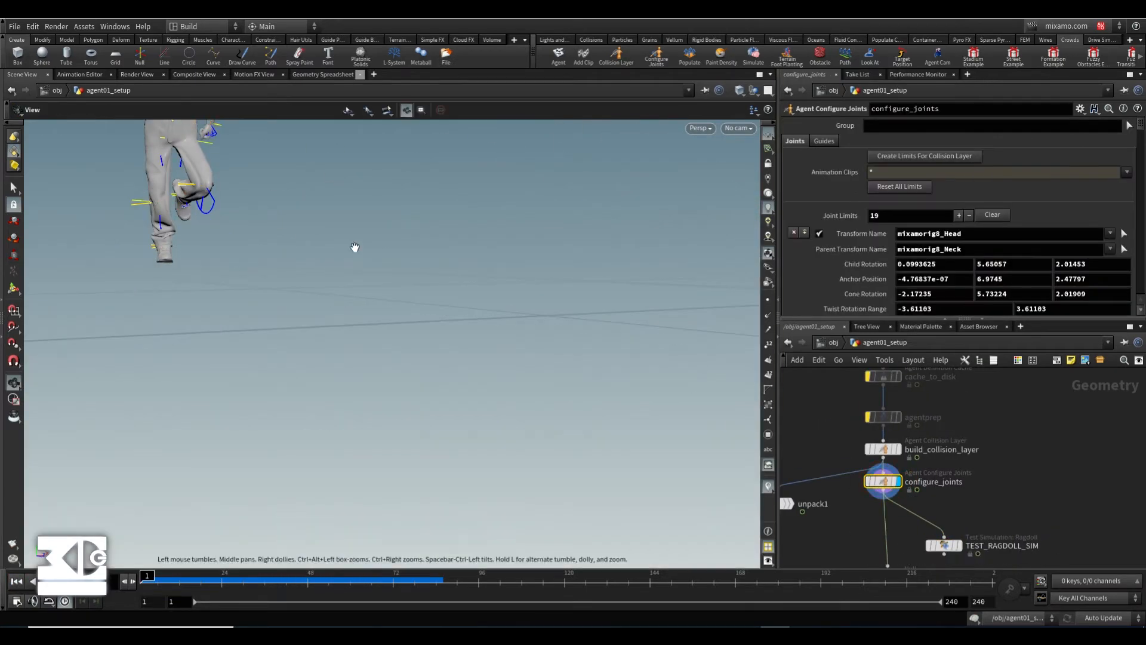
pyautogui.keyDown('alt'); pyautogui.moveTo(241, 159); pyautogui.dragTo(384, 249, button='middle'); pyautogui.keyUp('alt')
pyautogui.keyDown('alt'); pyautogui.moveTo(384, 248); pyautogui.dragTo(557, 420, button='right'); pyautogui.keyUp('alt')
pyautogui.hotkey('shift', 'w')
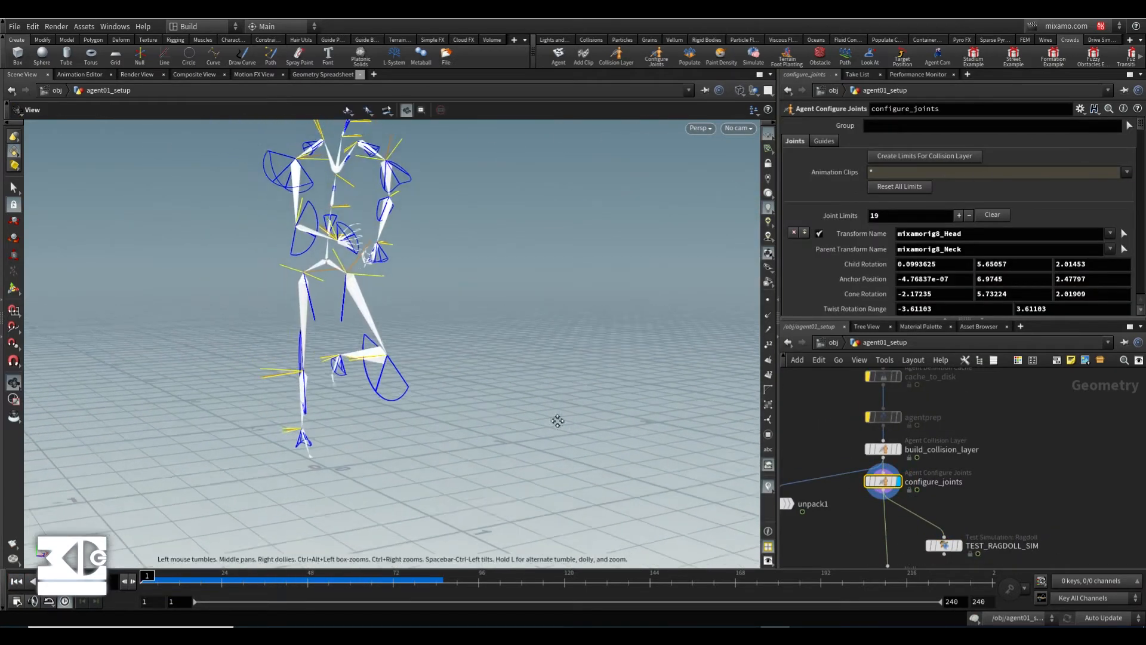
pyautogui.moveTo(557, 420)
pyautogui.keyDown('alt'); pyautogui.mouseDown()
pyautogui.moveTo(418, 285)
pyautogui.moveTo(386, 362)
pyautogui.moveTo(523, 284)
pyautogui.moveTo(511, 261)
pyautogui.mouseUp(); pyautogui.keyUp('alt')
pyautogui.press('Return')
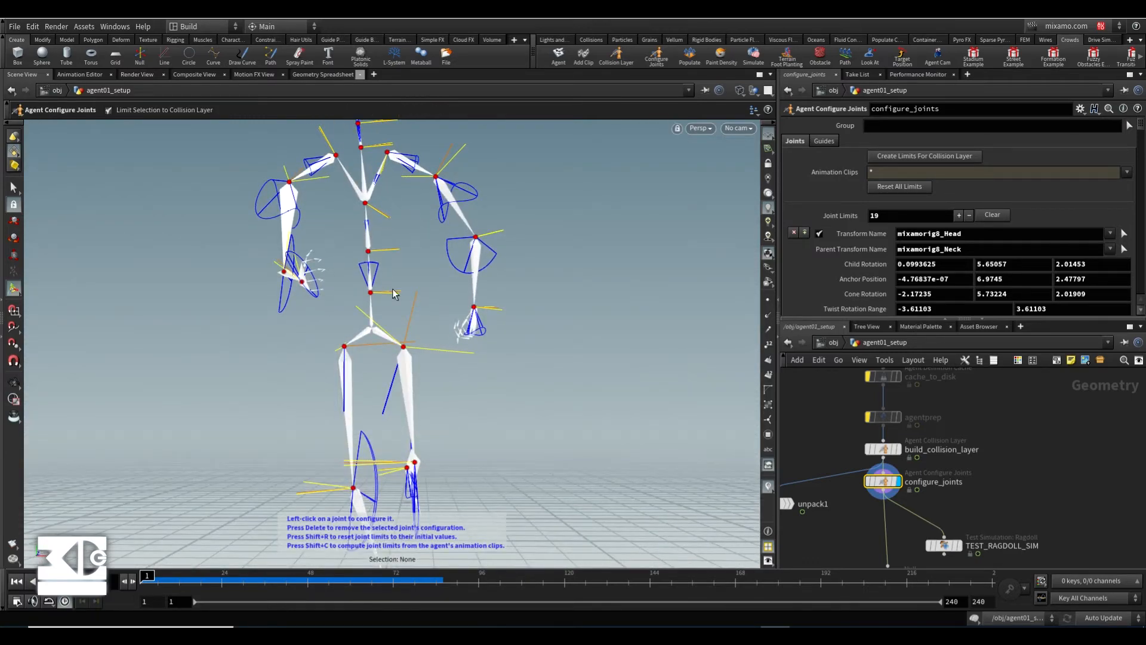
# Inspect the limit cones around the skeleton and adjust the rotation limit of the mixamorig8_LeftForeArm joint
pyautogui.keyDown('alt'); pyautogui.moveTo(365, 416); pyautogui.dragTo(273, 204); pyautogui.keyUp('alt')
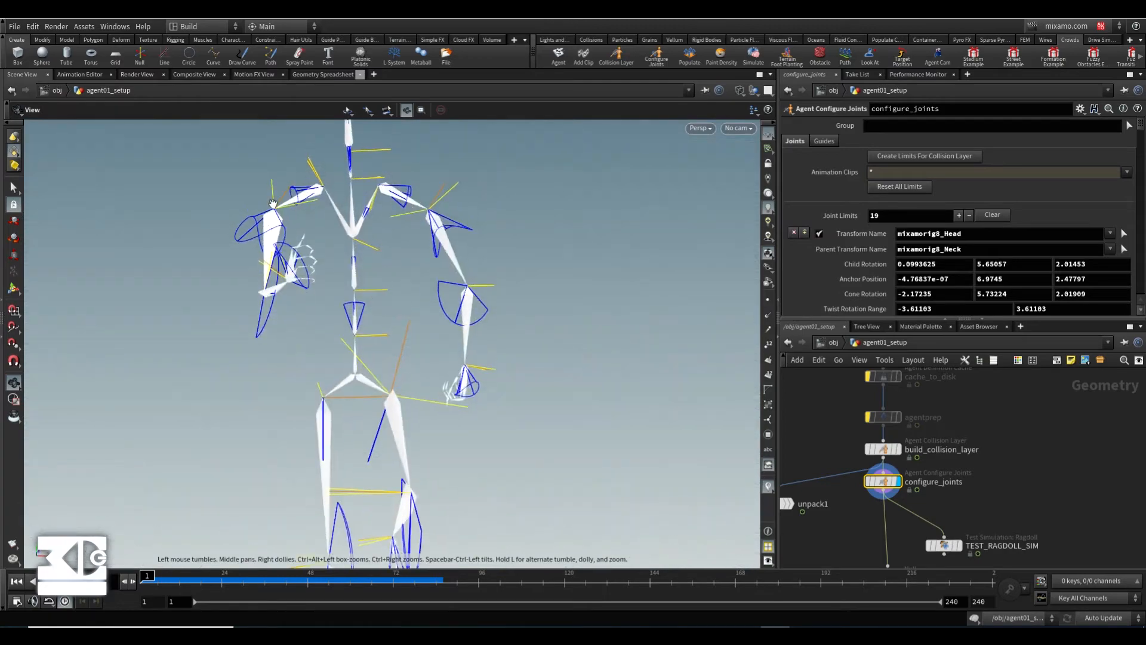
pyautogui.keyDown('alt'); pyautogui.moveTo(500, 388); pyautogui.dragTo(525, 248, button='middle'); pyautogui.keyUp('alt')
pyautogui.keyDown('alt'); pyautogui.moveTo(260, 342); pyautogui.dragTo(445, 388); pyautogui.keyUp('alt')
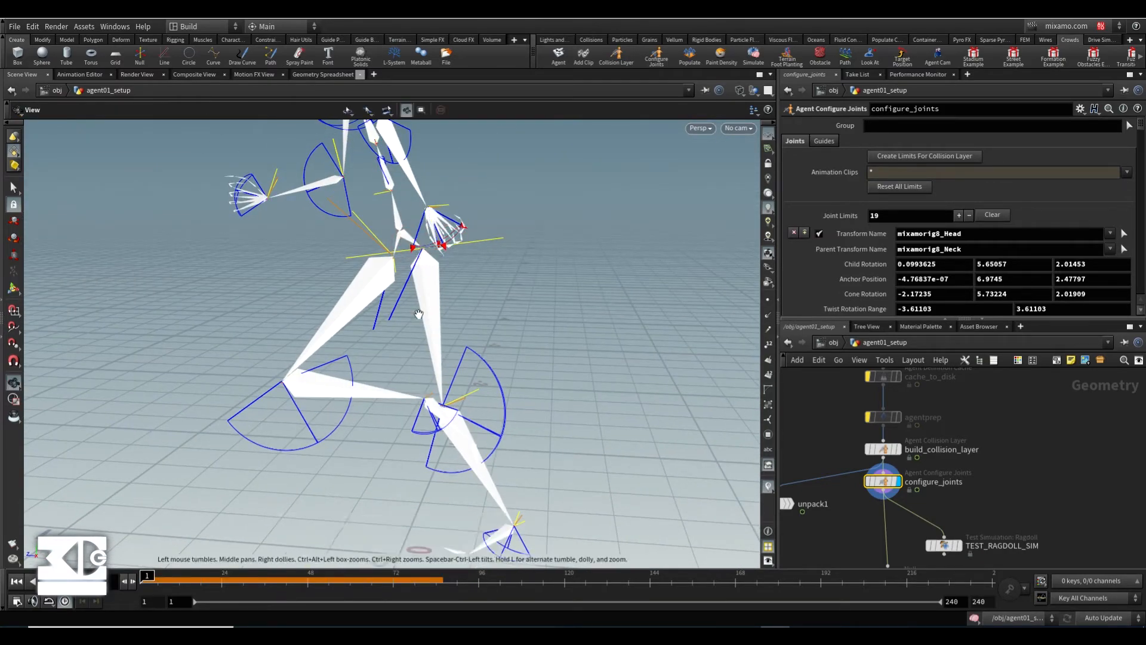
pyautogui.keyDown('alt'); pyautogui.moveTo(422, 248); pyautogui.dragTo(544, 247); pyautogui.keyUp('alt')
pyautogui.keyDown('alt'); pyautogui.moveTo(391, 240); pyautogui.dragTo(298, 338); pyautogui.keyUp('alt')
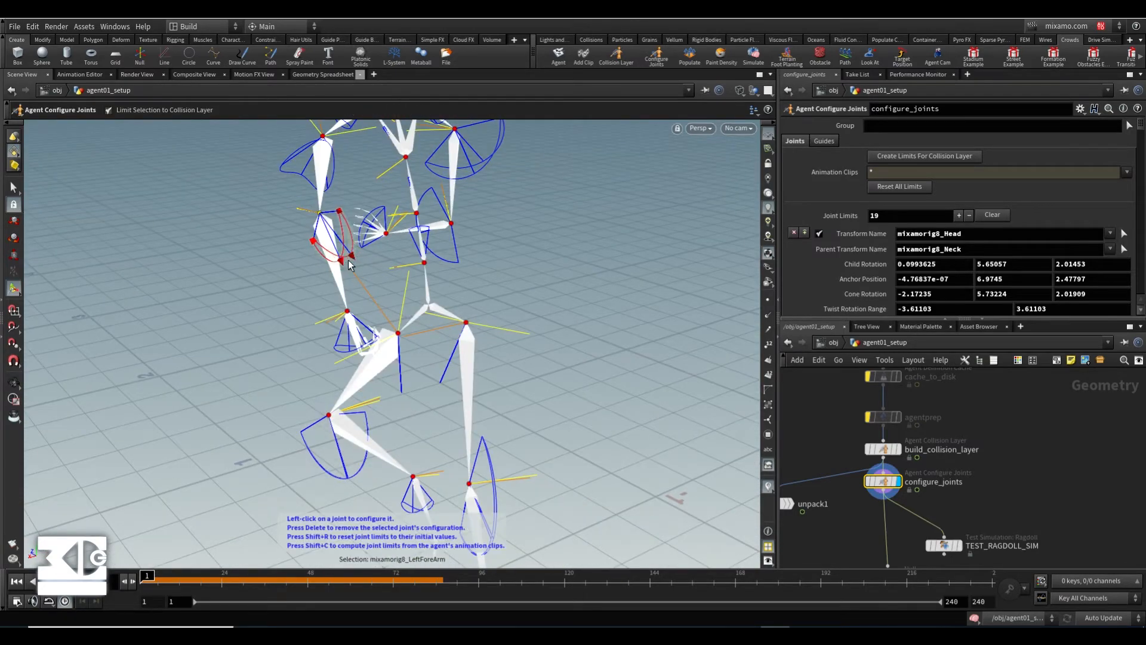
pyautogui.moveTo(349, 263); pyautogui.dragTo(353, 263)
pyautogui.keyDown('alt'); pyautogui.moveTo(332, 410); pyautogui.dragTo(489, 352); pyautogui.keyUp('alt')
# Reshape the mixamorig8_LeftUpLeg rotation limit cone so that it surrounds the left thigh bone
pyautogui.click(325, 301)
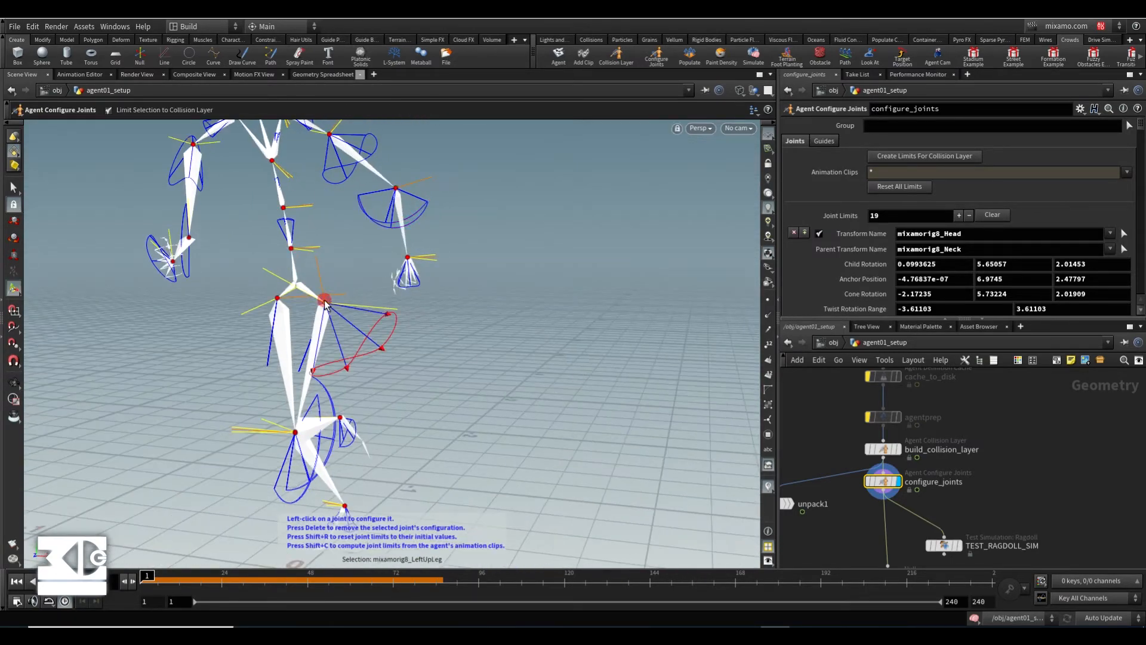
pyautogui.keyDown('alt'); pyautogui.moveTo(337, 330); pyautogui.dragTo(373, 334); pyautogui.keyUp('alt')
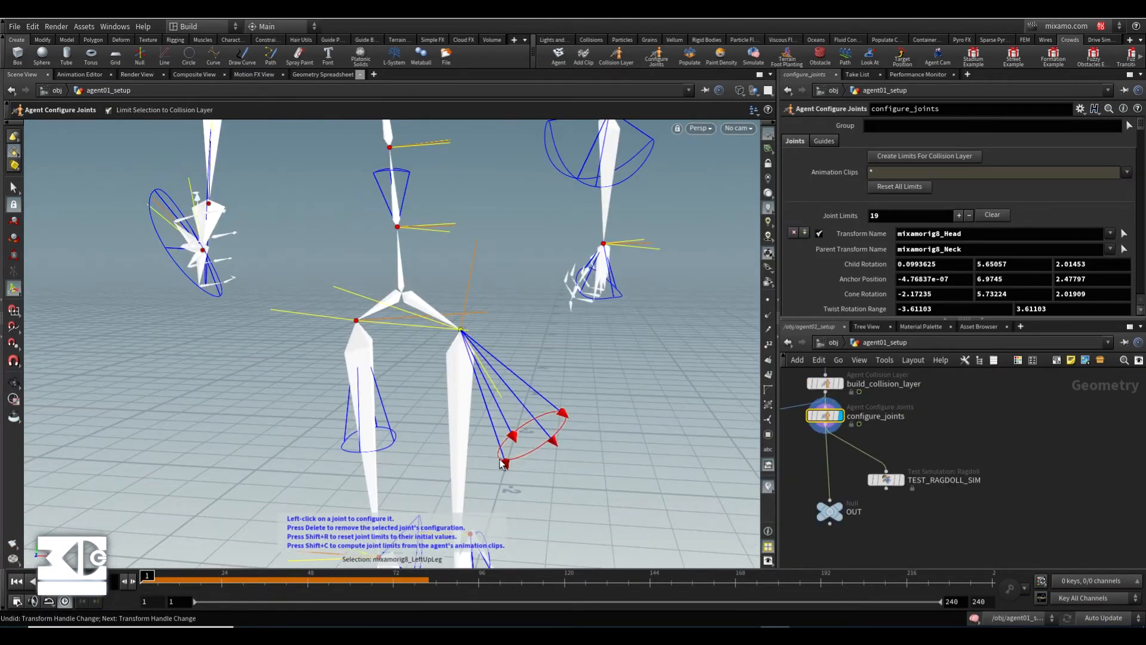
pyautogui.moveTo(500, 460); pyautogui.dragTo(413, 461)
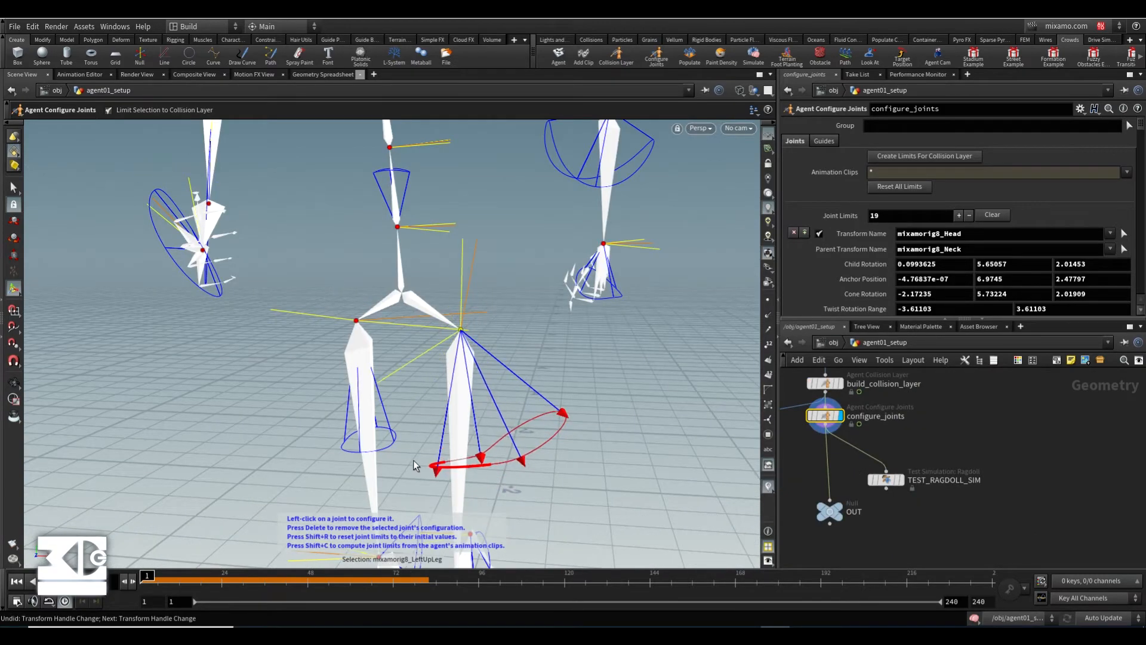
pyautogui.moveTo(560, 411); pyautogui.dragTo(448, 465)
pyautogui.keyDown('alt'); pyautogui.moveTo(447, 468); pyautogui.dragTo(477, 403, button='middle'); pyautogui.keyUp('alt')
pyautogui.moveTo(414, 467); pyautogui.dragTo(466, 438)
pyautogui.moveTo(350, 471); pyautogui.dragTo(486, 418)
pyautogui.moveTo(567, 367); pyautogui.dragTo(260, 361)
# Select the mixamorig8_RightUpLeg joint limits, and display TEST_RAGDOLL_SIM in shaded view
pyautogui.click(255, 284)
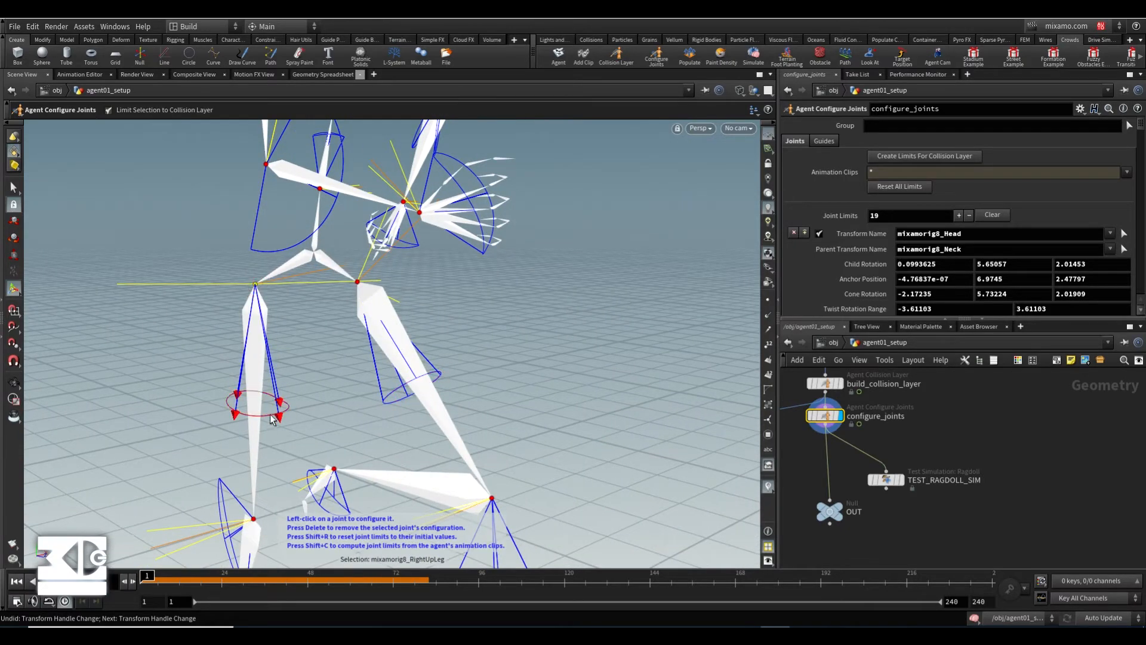
pyautogui.click(901, 480)
pyautogui.keyDown('alt'); pyautogui.moveTo(436, 351); pyautogui.dragTo(494, 339, button='middle'); pyautogui.keyUp('alt')
pyautogui.keyDown('alt'); pyautogui.moveTo(495, 339); pyautogui.dragTo(484, 358, button='right'); pyautogui.keyUp('alt')
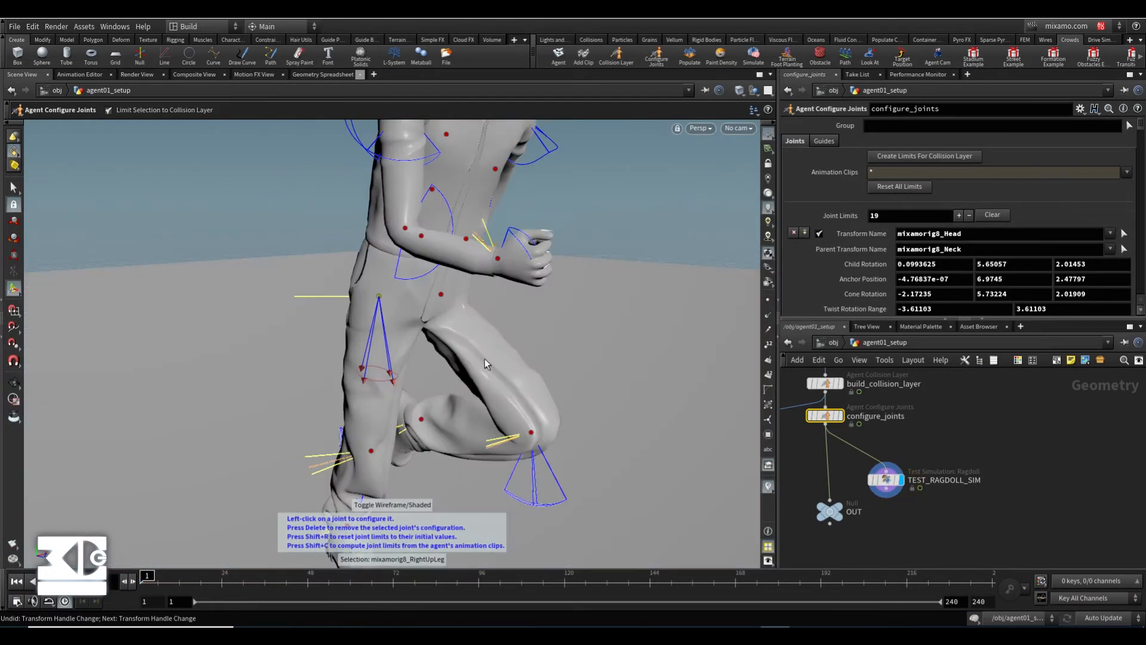
# Play the TEST_RAGDOLL_SIM ragdoll simulation and inspect the collapsed agent's leg pose
pyautogui.keyDown('alt'); pyautogui.moveTo(485, 358); pyautogui.dragTo(624, 338, button='middle'); pyautogui.keyUp('alt')
pyautogui.click(886, 480)
pyautogui.keyDown('alt'); pyautogui.moveTo(592, 450); pyautogui.dragTo(406, 474, button='middle'); pyautogui.keyUp('alt')
pyautogui.keyDown('alt'); pyautogui.moveTo(406, 475); pyautogui.dragTo(141, 422, button='right'); pyautogui.keyUp('alt')
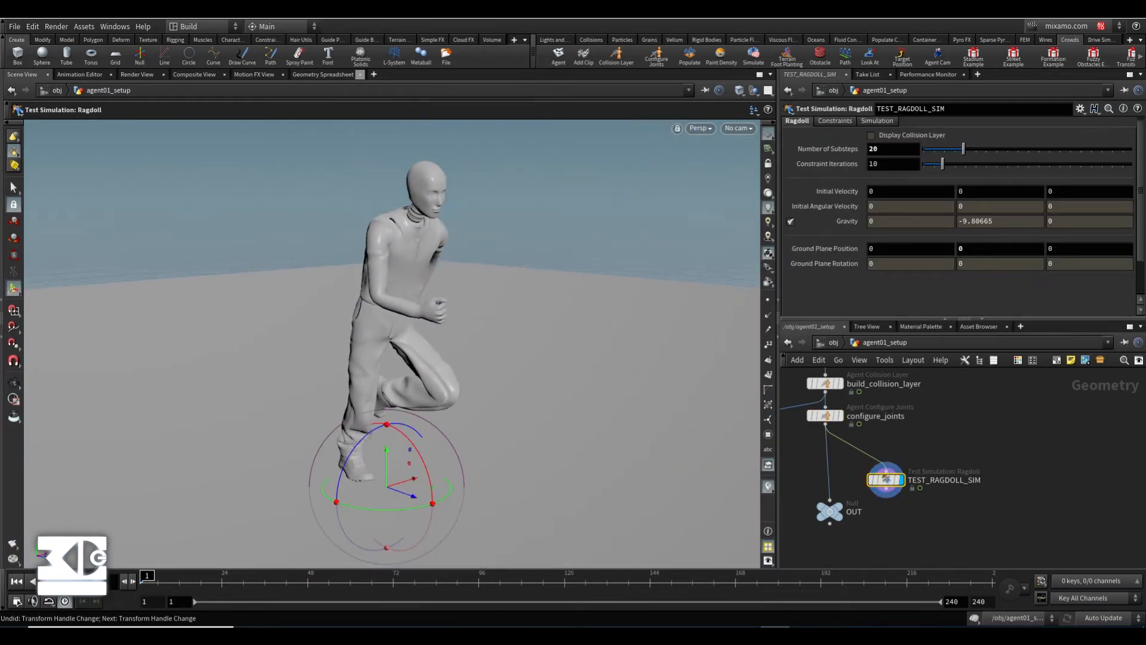
pyautogui.click(64, 581)
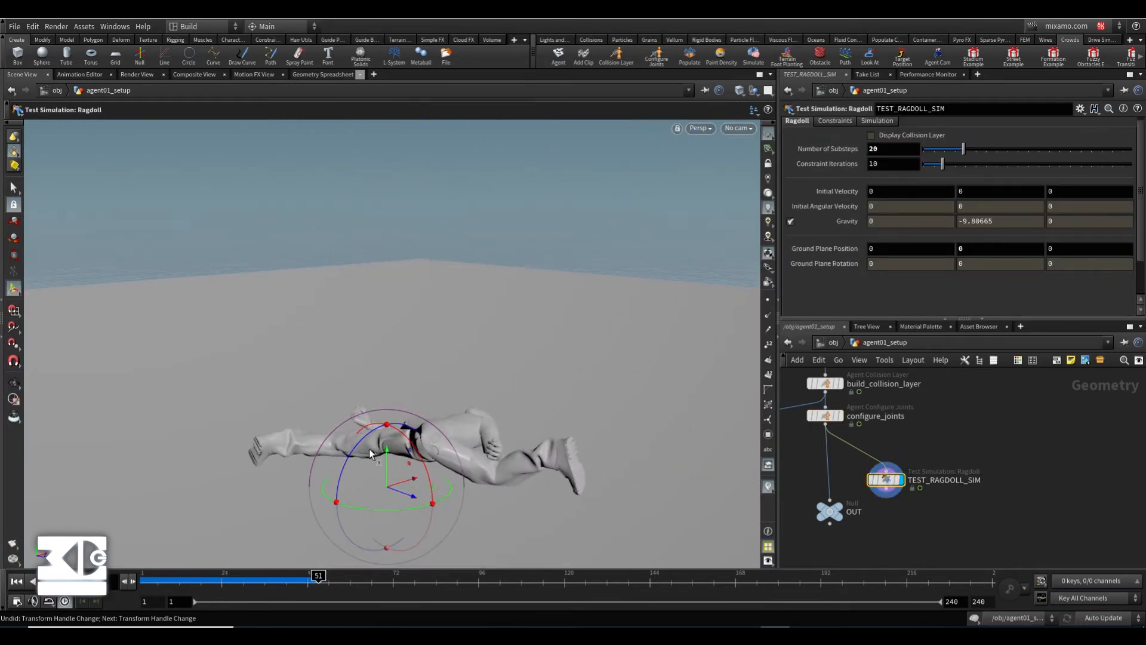
pyautogui.click(65, 581)
pyautogui.keyDown('alt'); pyautogui.moveTo(423, 495); pyautogui.dragTo(525, 507); pyautogui.keyUp('alt')
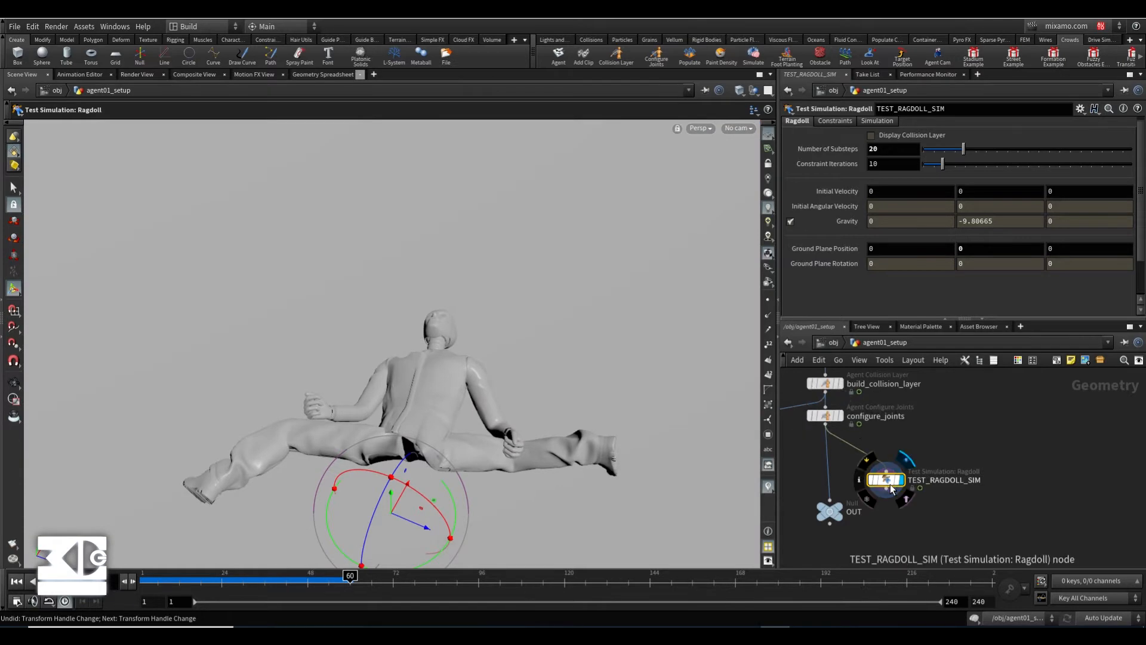
# Rewind to frame 1, display configure_joints in wireframe view, and select the mixamorig8_LeftUpLeg joint
pyautogui.click(842, 416)
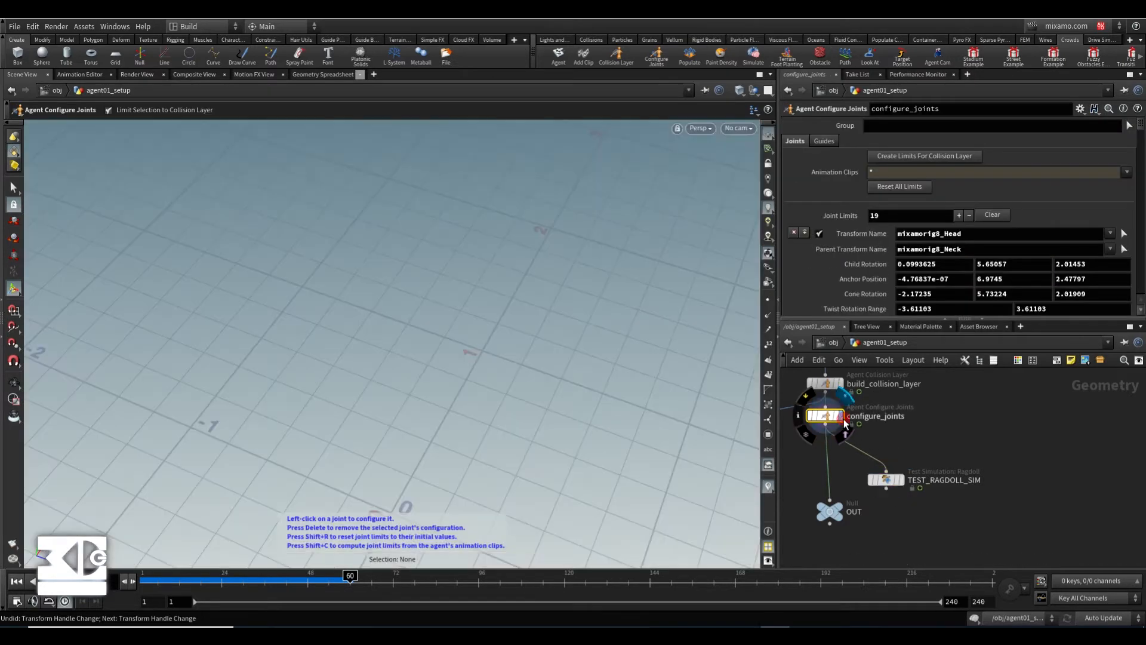
pyautogui.click(16, 582)
pyautogui.moveTo(287, 418)
pyautogui.keyDown('alt'); pyautogui.mouseDown()
pyautogui.moveTo(302, 399)
pyautogui.moveTo(327, 271)
pyautogui.moveTo(263, 320)
pyautogui.moveTo(409, 274)
pyautogui.moveTo(533, 327)
pyautogui.mouseUp(); pyautogui.keyUp('alt')
pyautogui.hotkey('shift', 'w')
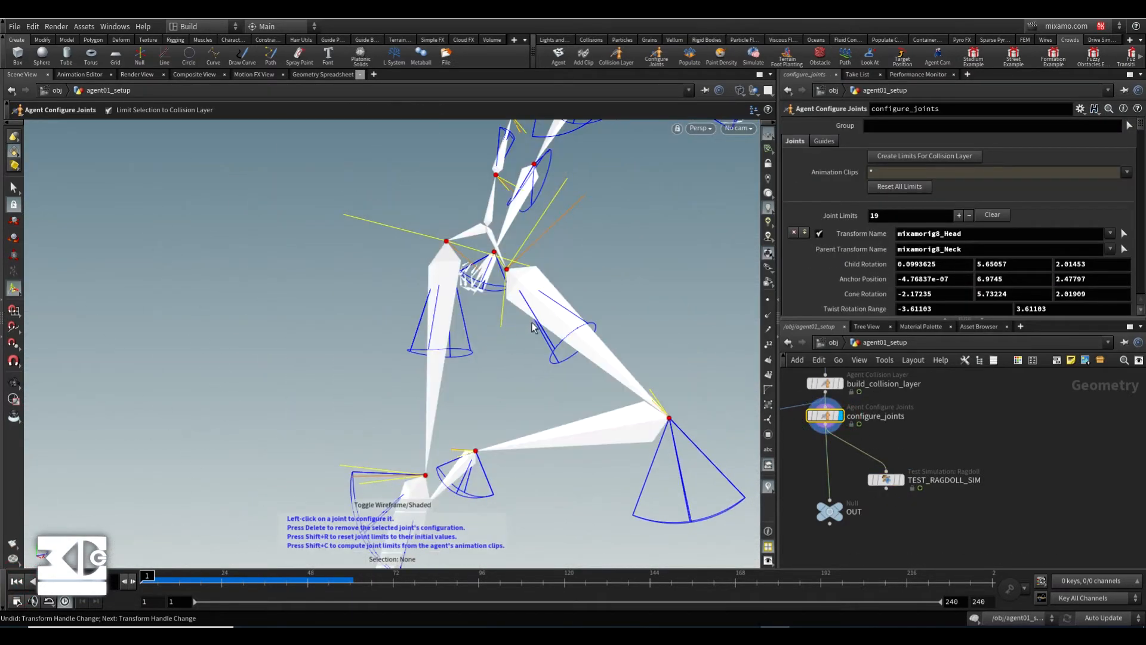
pyautogui.click(506, 269)
pyautogui.keyDown('alt'); pyautogui.moveTo(506, 269); pyautogui.dragTo(385, 327); pyautogui.keyUp('alt')
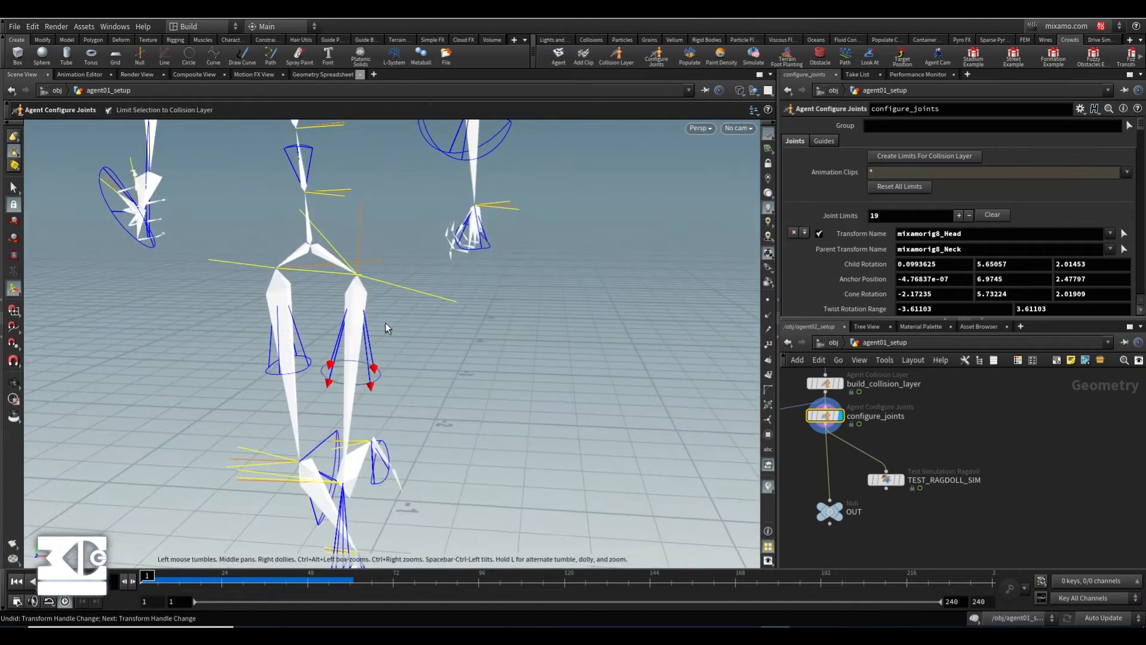
# Undo the first widening of the mixamorig8_LeftUpLeg limit cone and readjust its spread around the left thigh
pyautogui.moveTo(331, 364); pyautogui.dragTo(420, 399)
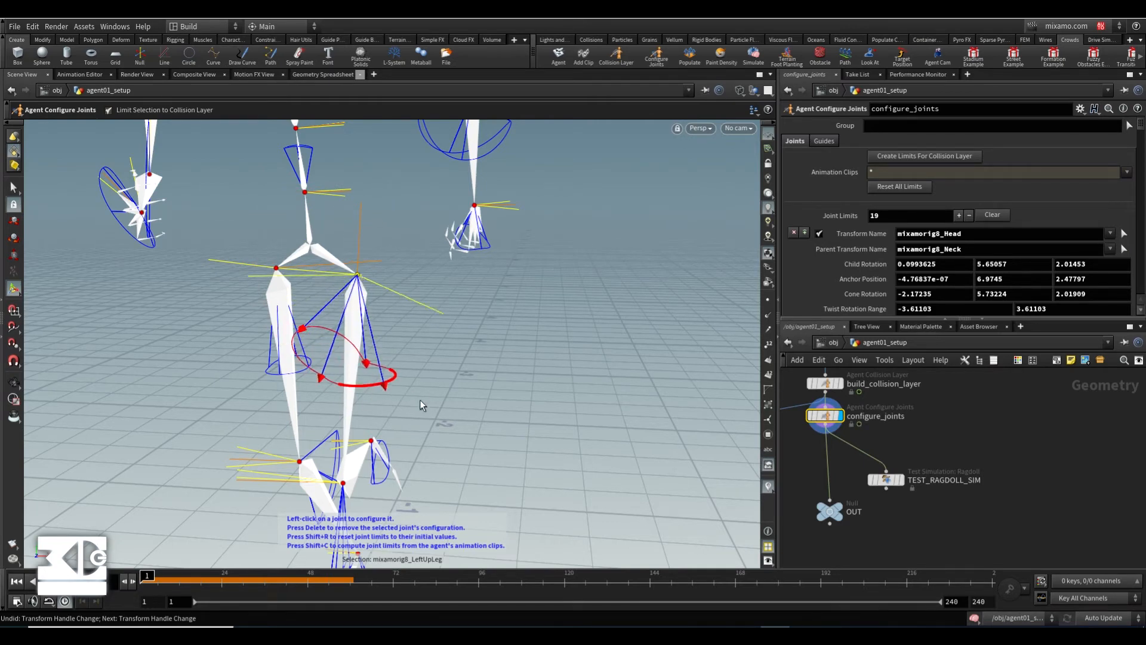
pyautogui.hotkey('ctrl', 'z')
pyautogui.moveTo(306, 312); pyautogui.dragTo(337, 324)
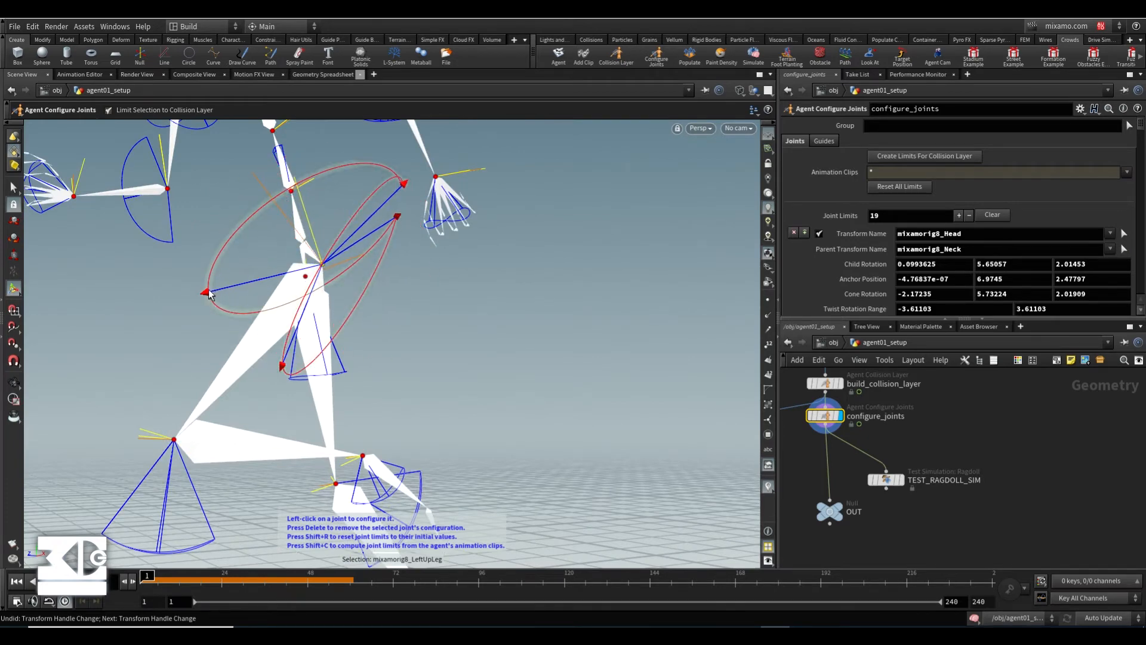
pyautogui.moveTo(209, 290); pyautogui.dragTo(362, 374)
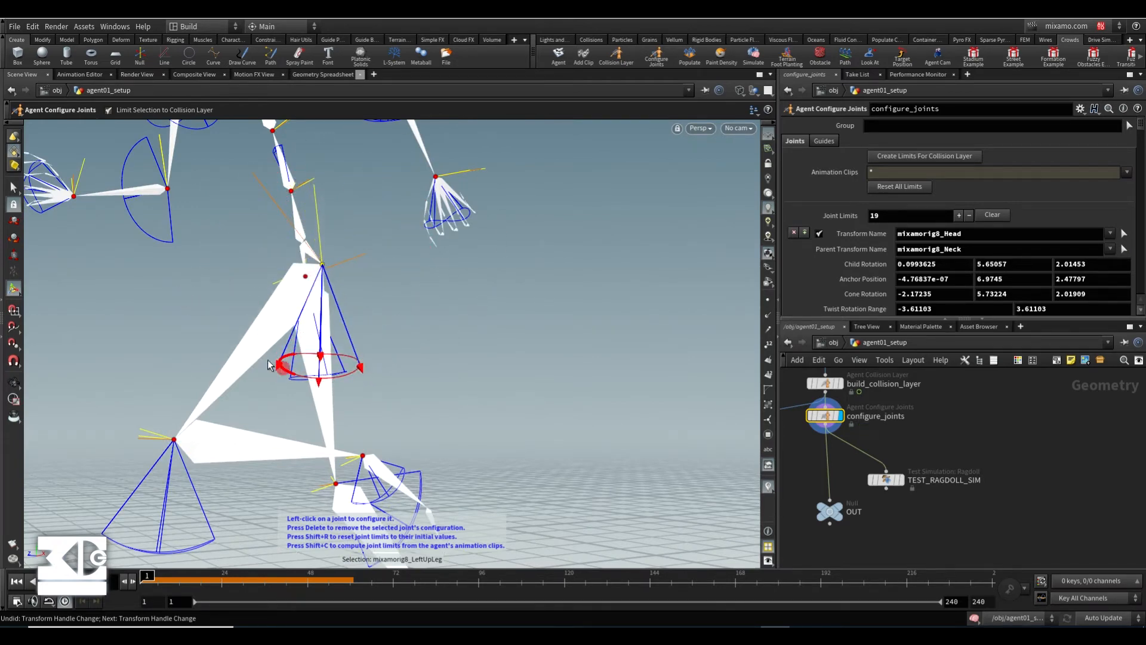
pyautogui.moveTo(267, 362); pyautogui.dragTo(210, 318)
pyautogui.moveTo(361, 368); pyautogui.dragTo(386, 375)
pyautogui.moveTo(205, 321); pyautogui.dragTo(275, 346)
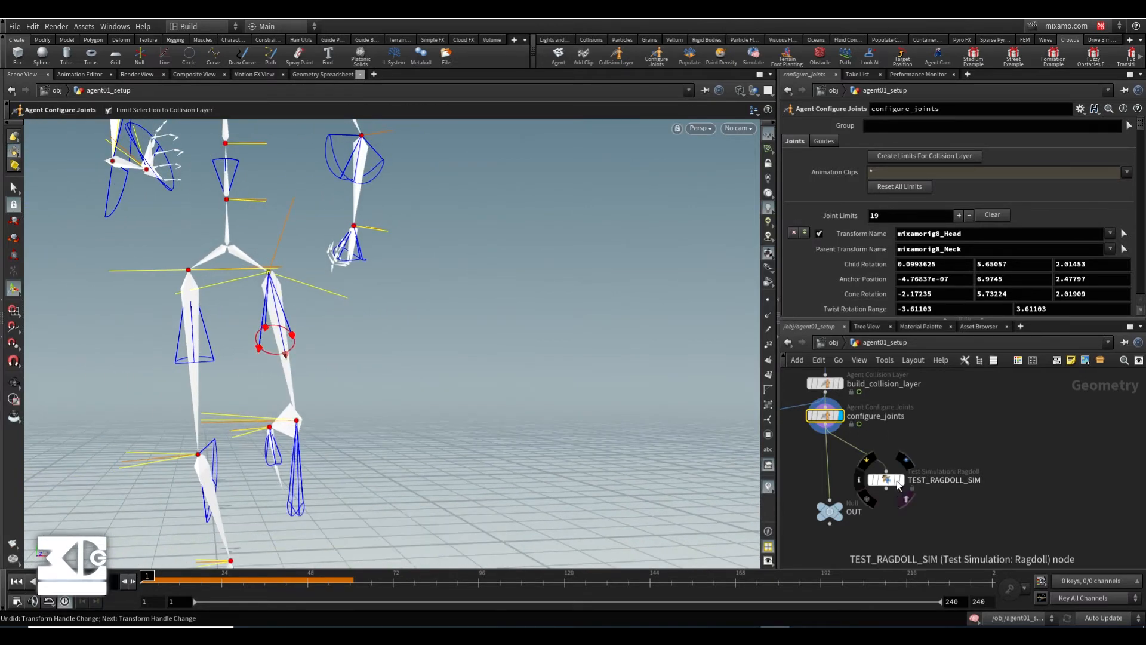
# Display TEST_RAGDOLL_SIM in shaded view, replay the ragdoll fall from frame 1, and rewind the timeline
pyautogui.click(905, 461)
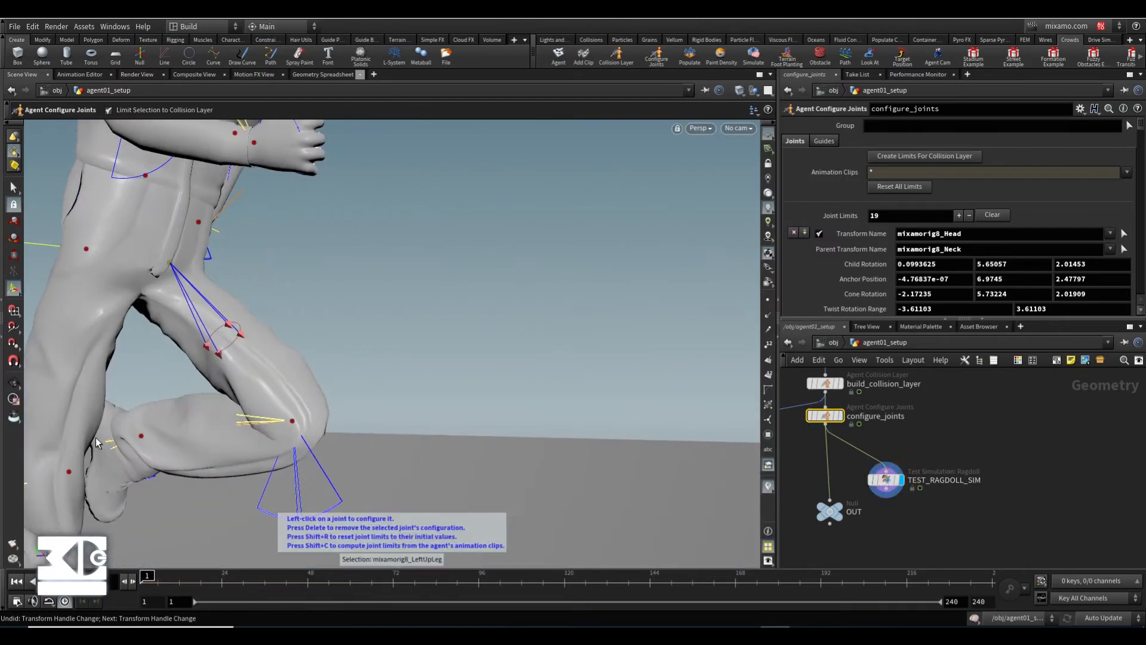
pyautogui.click(18, 586)
pyautogui.click(65, 582)
pyautogui.keyDown('alt'); pyautogui.moveTo(250, 325); pyautogui.dragTo(172, 514); pyautogui.keyUp('alt')
pyautogui.press('Return')
pyautogui.click(16, 581)
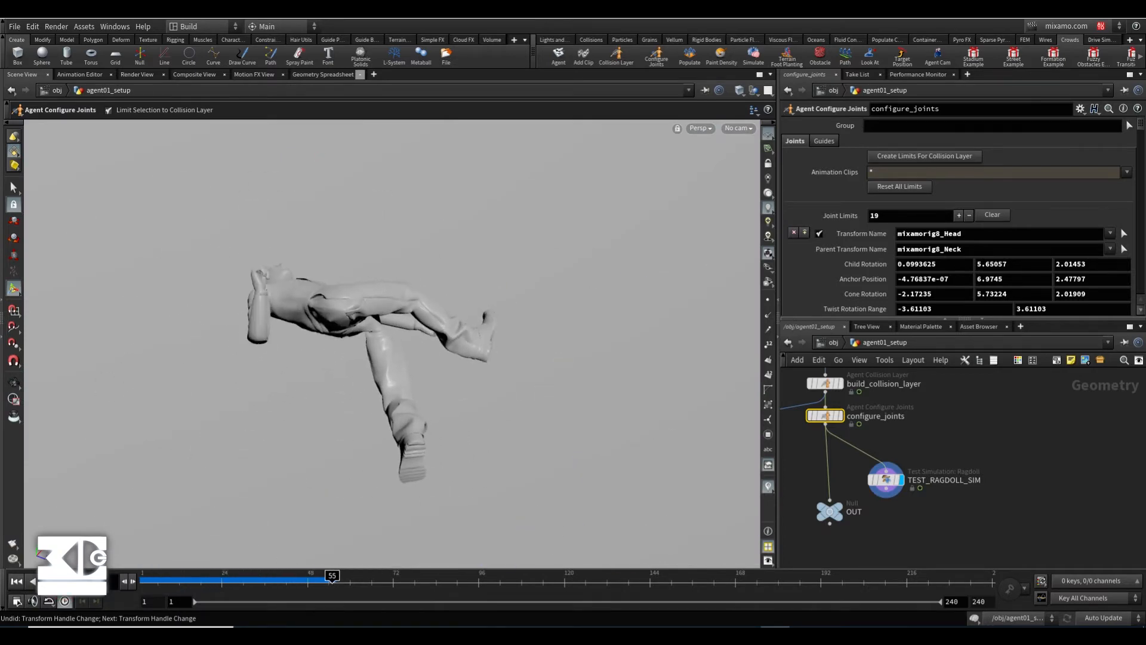
pyautogui.click(16, 581)
# Display configure_joints and examine the left thigh's rotation limit cone up close
pyautogui.click(840, 416)
pyautogui.keyDown('alt'); pyautogui.moveTo(303, 312); pyautogui.dragTo(374, 340, button='middle'); pyautogui.keyUp('alt')
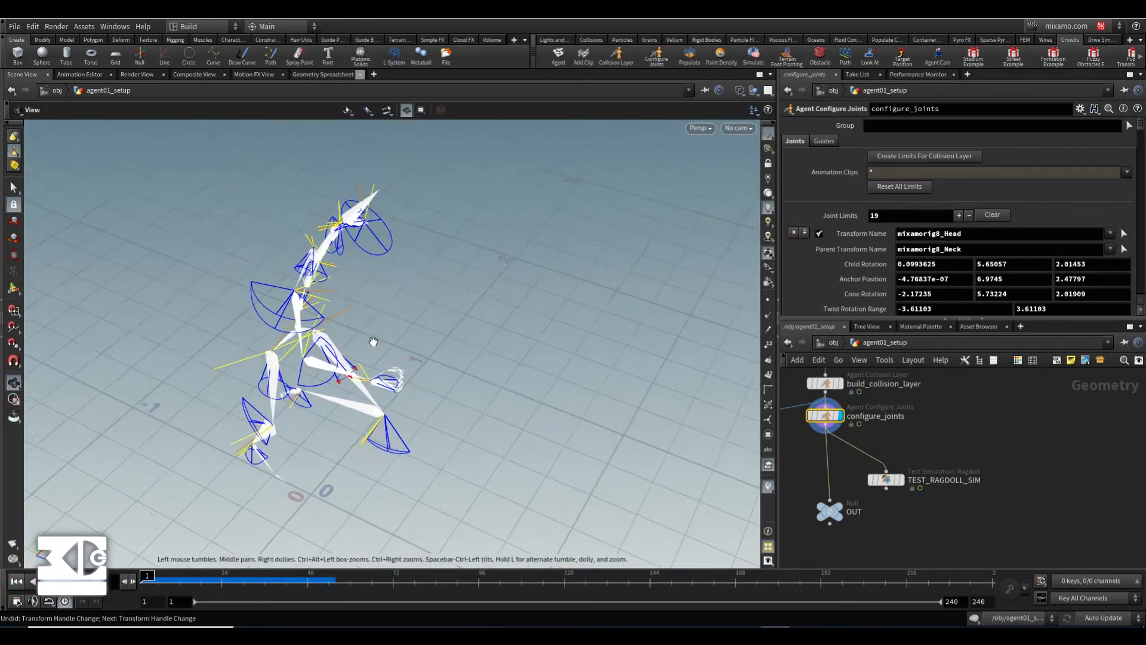
pyautogui.keyDown('alt'); pyautogui.moveTo(374, 340); pyautogui.dragTo(427, 225, button='right'); pyautogui.keyUp('alt')
pyautogui.keyDown('alt'); pyautogui.moveTo(428, 225); pyautogui.dragTo(410, 251); pyautogui.keyUp('alt')
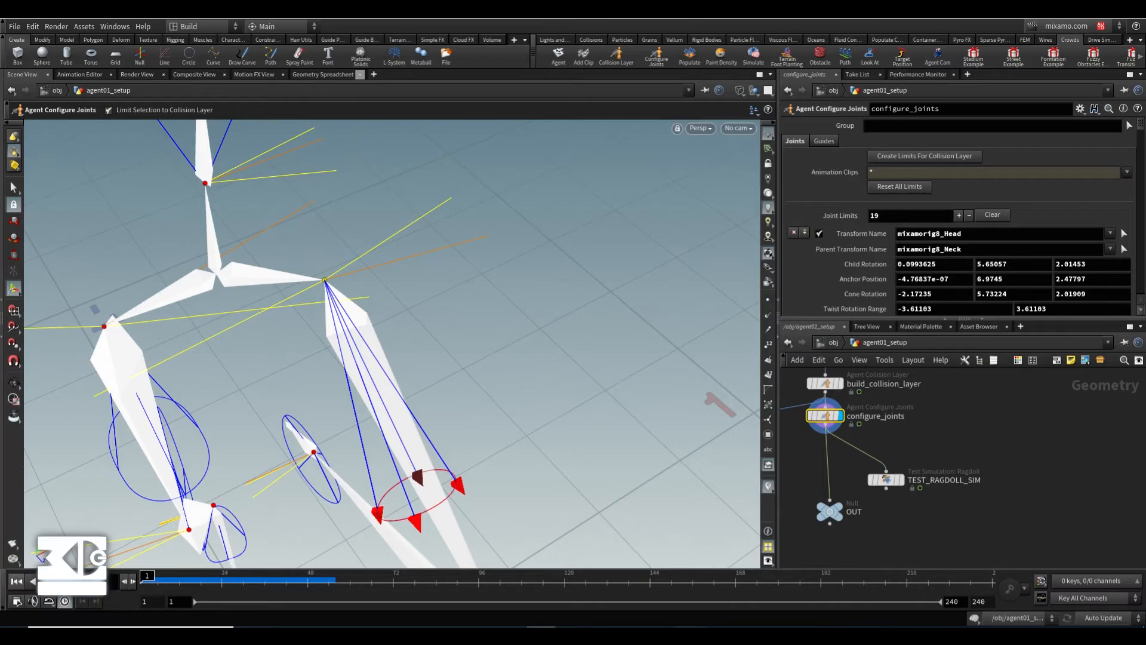
pyautogui.rightClick(718, 635)
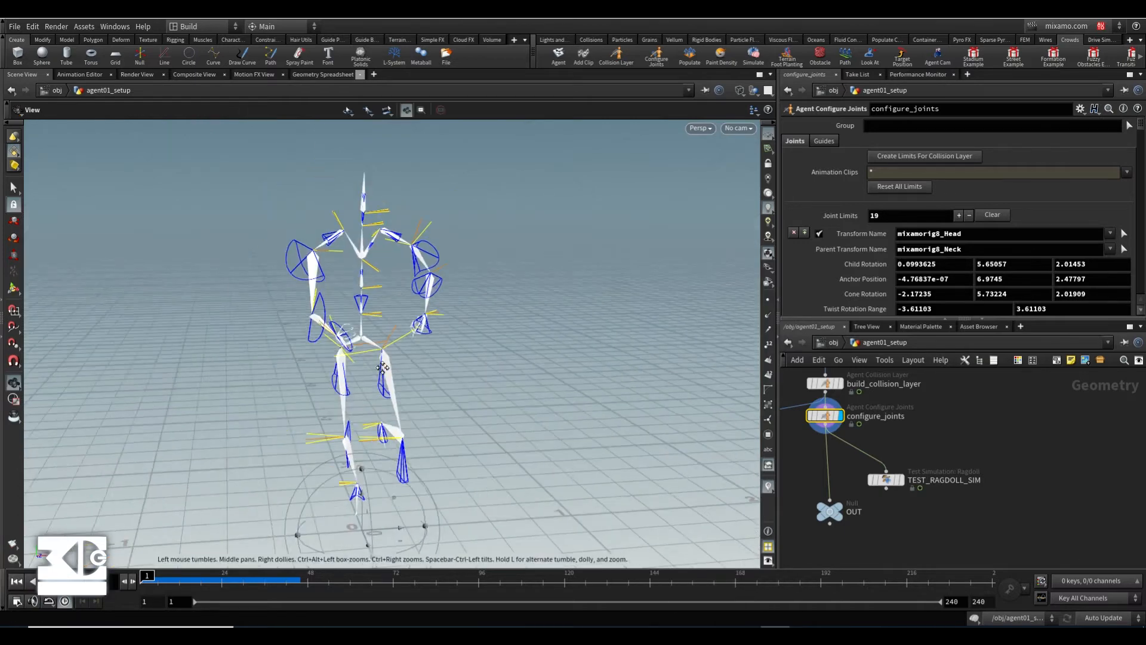
# Reactivate the configure_joints handles and select the mixamorig8_LeftUpLeg joint for editing
pyautogui.keyDown('alt'); pyautogui.moveTo(343, 298); pyautogui.dragTo(366, 378); pyautogui.keyUp('alt')
pyautogui.click(366, 377)
pyautogui.click(823, 416)
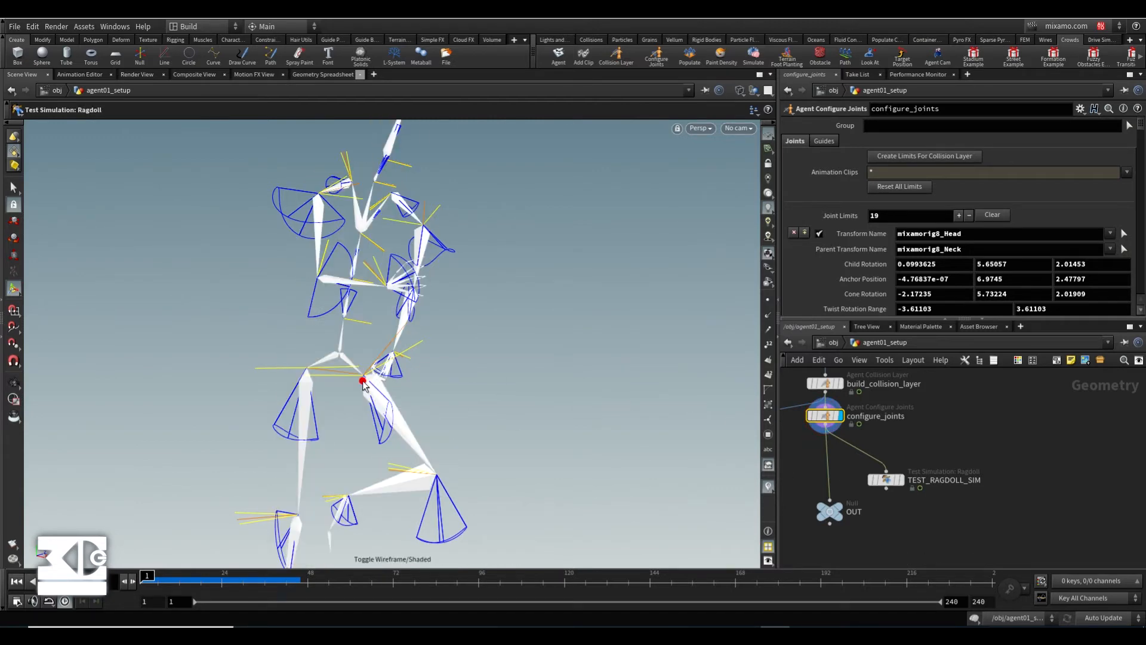
pyautogui.click(826, 416)
pyautogui.click(362, 376)
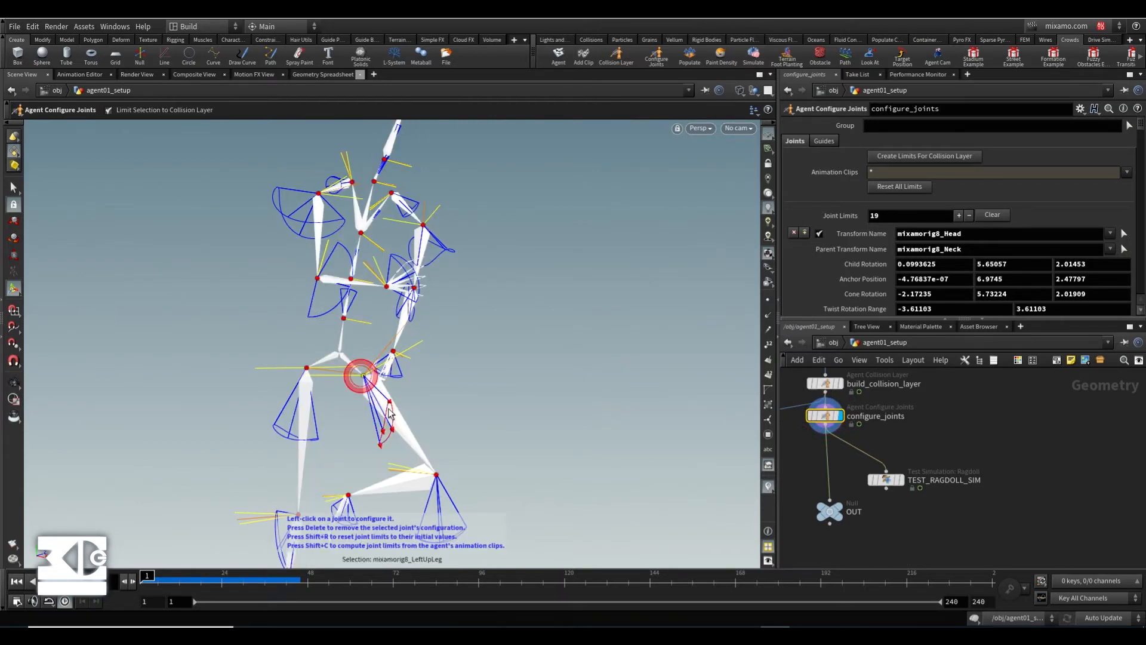
pyautogui.keyDown('alt'); pyautogui.moveTo(370, 401); pyautogui.dragTo(430, 416, button='right'); pyautogui.keyUp('alt')
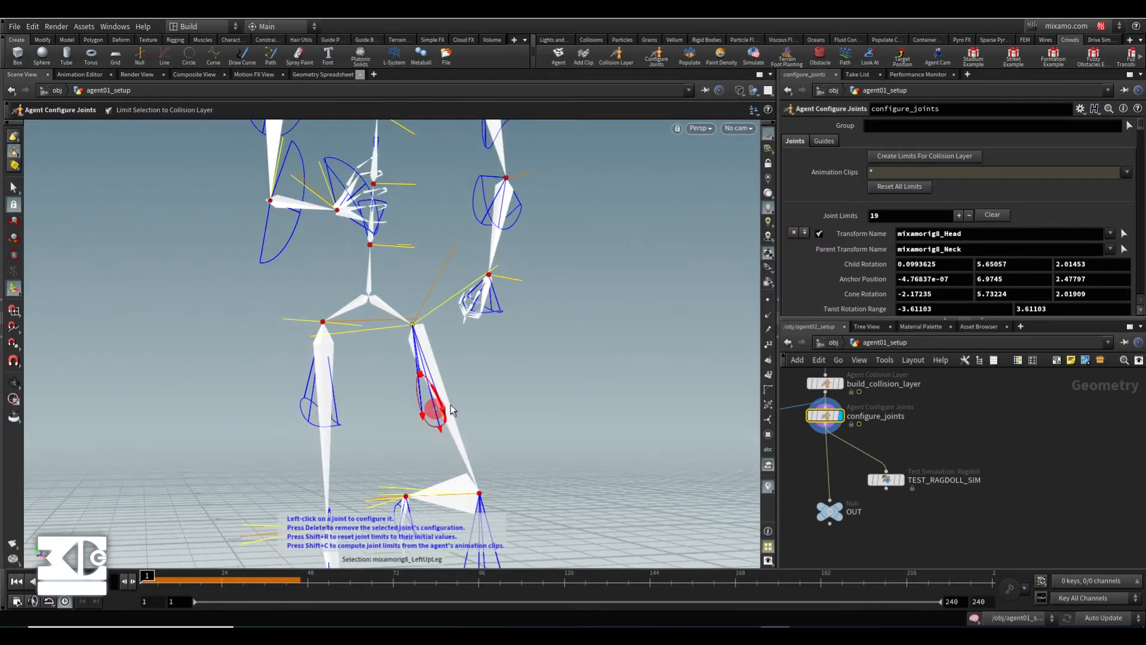
# Reshape the mixamorig8_LeftUpLeg limit cone from several angles to align it with the left thigh bone
pyautogui.keyDown('alt'); pyautogui.moveTo(427, 352); pyautogui.dragTo(381, 416); pyautogui.keyUp('alt')
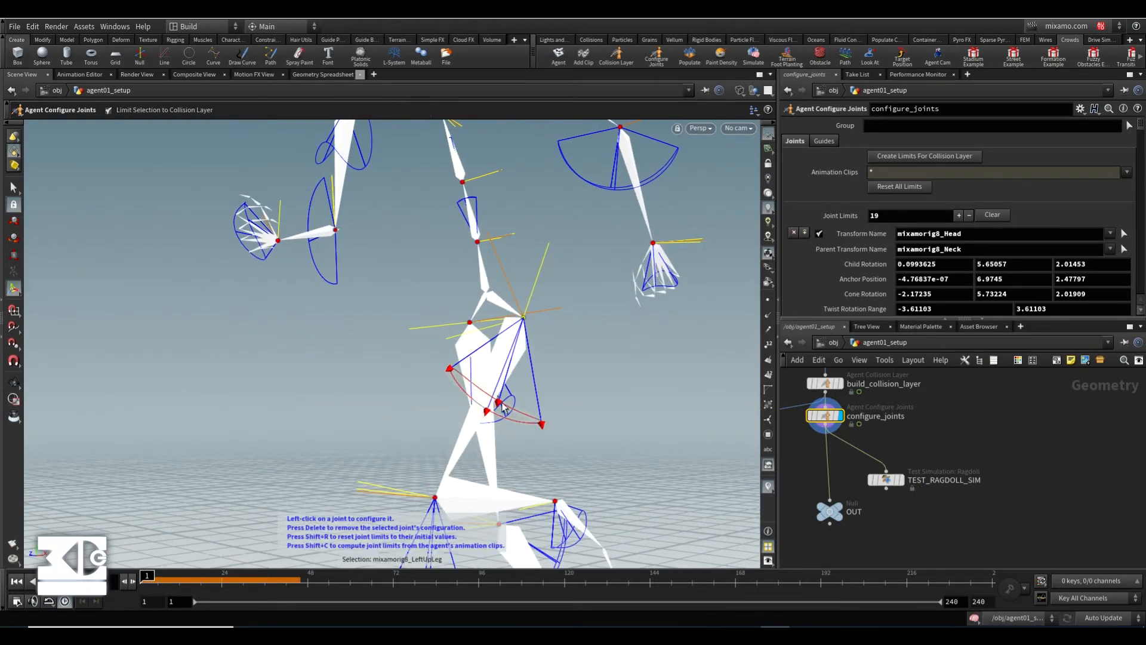
pyautogui.moveTo(505, 407); pyautogui.dragTo(497, 329)
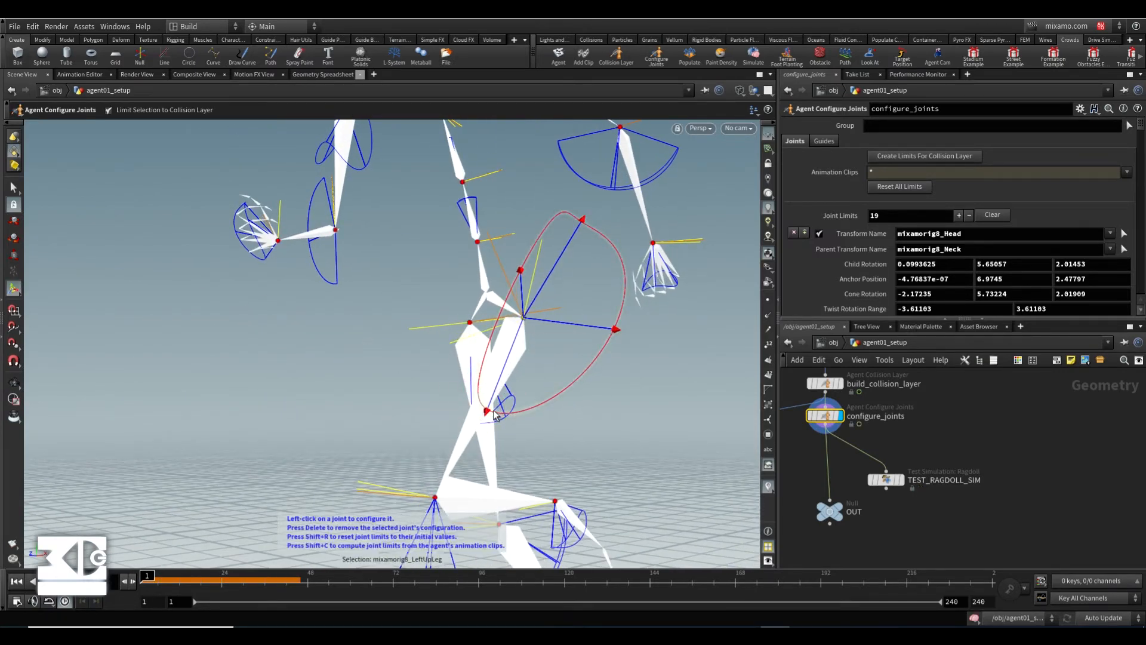
pyautogui.moveTo(492, 412); pyautogui.dragTo(468, 425)
pyautogui.moveTo(342, 389); pyautogui.dragTo(343, 191)
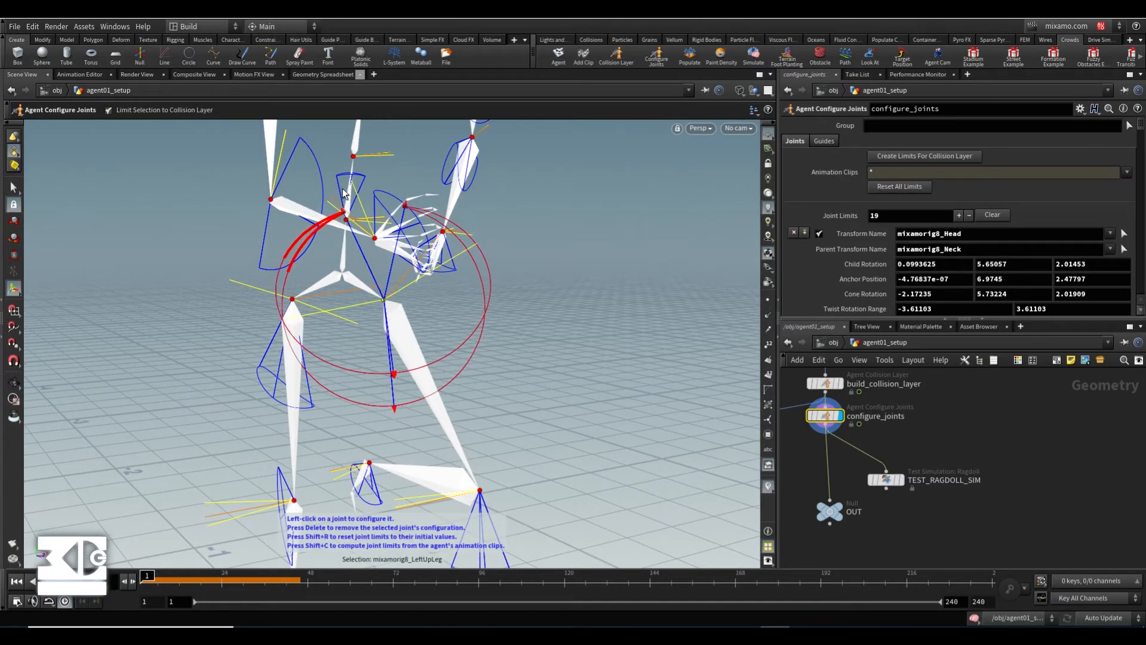
pyautogui.moveTo(395, 375); pyautogui.dragTo(399, 324)
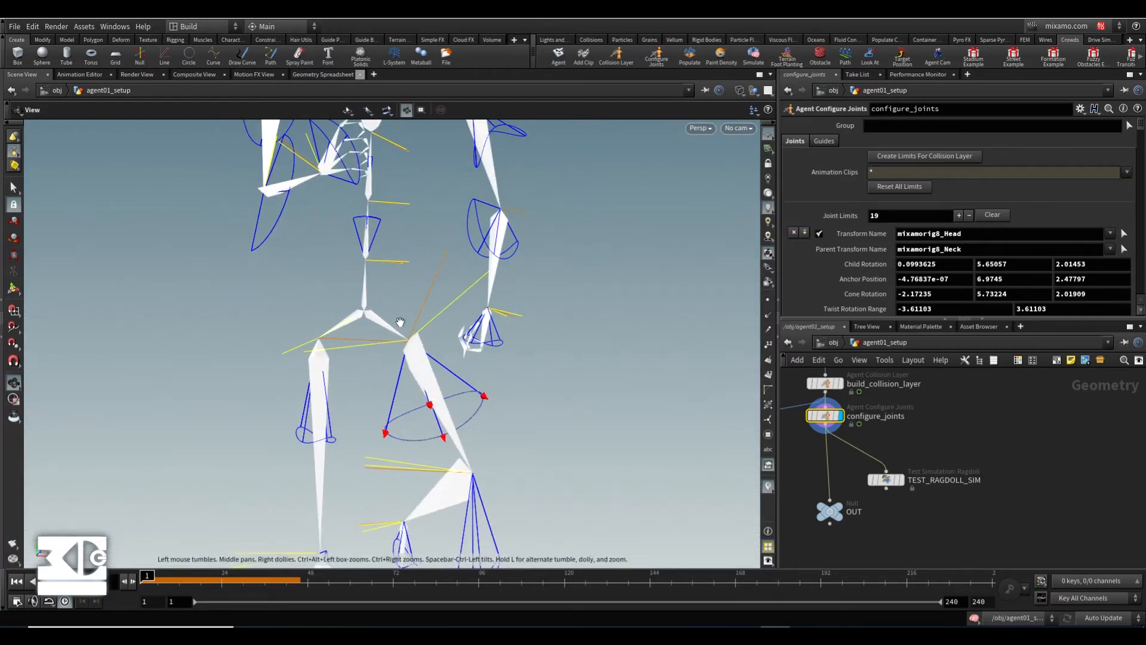
pyautogui.moveTo(427, 401); pyautogui.dragTo(420, 350)
pyautogui.keyDown('alt'); pyautogui.moveTo(302, 419); pyautogui.dragTo(429, 392); pyautogui.keyUp('alt')
pyautogui.keyDown('alt'); pyautogui.moveTo(399, 414); pyautogui.dragTo(461, 308); pyautogui.keyUp('alt')
# Adjust the mixamorig8_RightUpLeg rotation limit cone around the right thigh bone
pyautogui.moveTo(396, 351); pyautogui.dragTo(456, 334)
pyautogui.moveTo(512, 311); pyautogui.dragTo(208, 356)
pyautogui.click(398, 355)
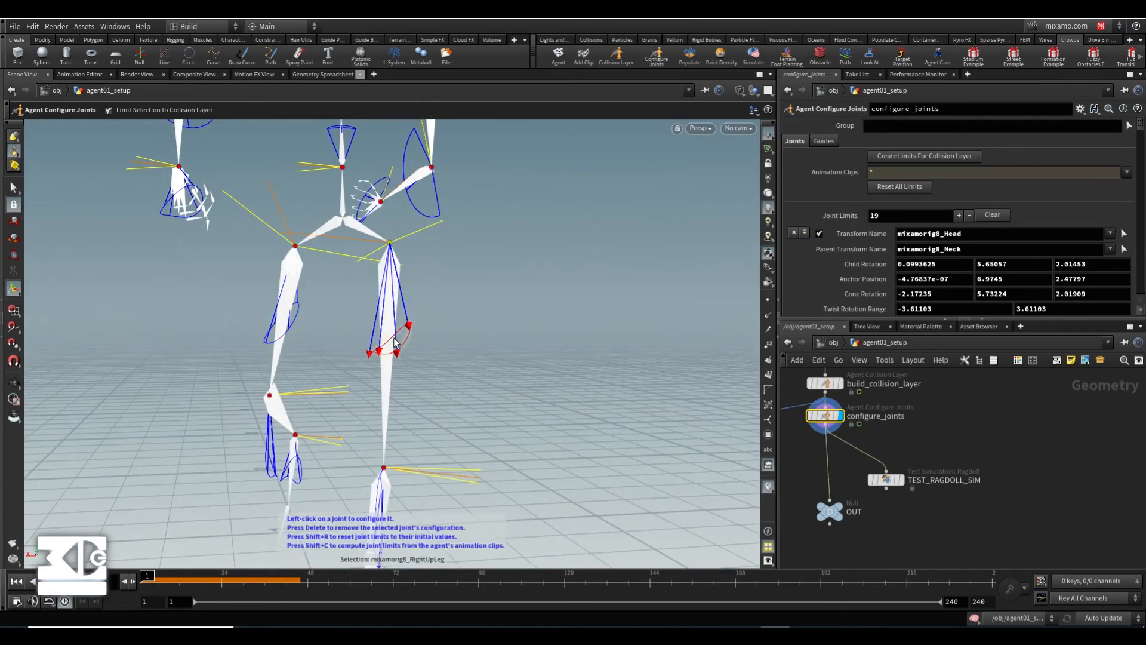
pyautogui.keyDown('alt'); pyautogui.moveTo(399, 349); pyautogui.dragTo(216, 356); pyautogui.keyUp('alt')
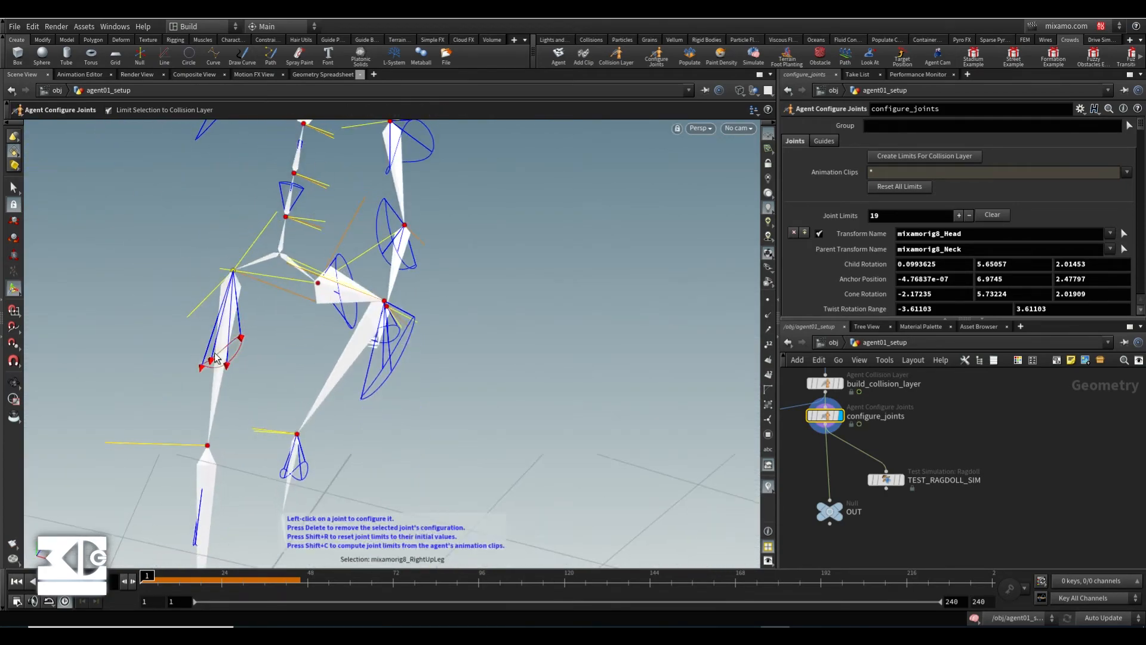
# Display TEST_RAGDOLL_SIM in shaded view, and set Constraint Iterations to 20 and the Z Initial Velocity to 5
pyautogui.click(886, 479)
pyautogui.keyDown('alt'); pyautogui.moveTo(337, 319); pyautogui.dragTo(338, 496); pyautogui.keyUp('alt')
pyautogui.keyDown('alt'); pyautogui.moveTo(335, 394); pyautogui.dragTo(330, 343, button='right'); pyautogui.keyUp('alt')
pyautogui.keyDown('alt'); pyautogui.moveTo(330, 342); pyautogui.dragTo(360, 399, button='middle'); pyautogui.keyUp('alt')
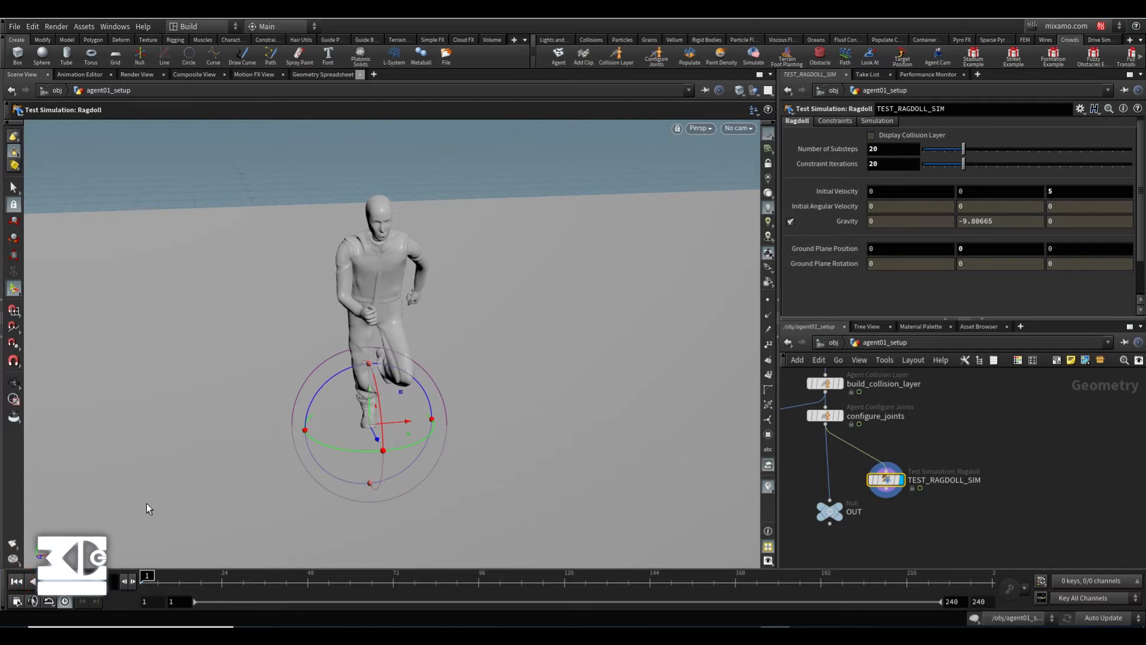
pyautogui.keyDown('alt'); pyautogui.moveTo(148, 508); pyautogui.dragTo(120, 477, button='right'); pyautogui.keyUp('alt')
# Play the forward-moving ragdoll simulation twice from frame 1 and rewind the timeline
pyautogui.click(65, 580)
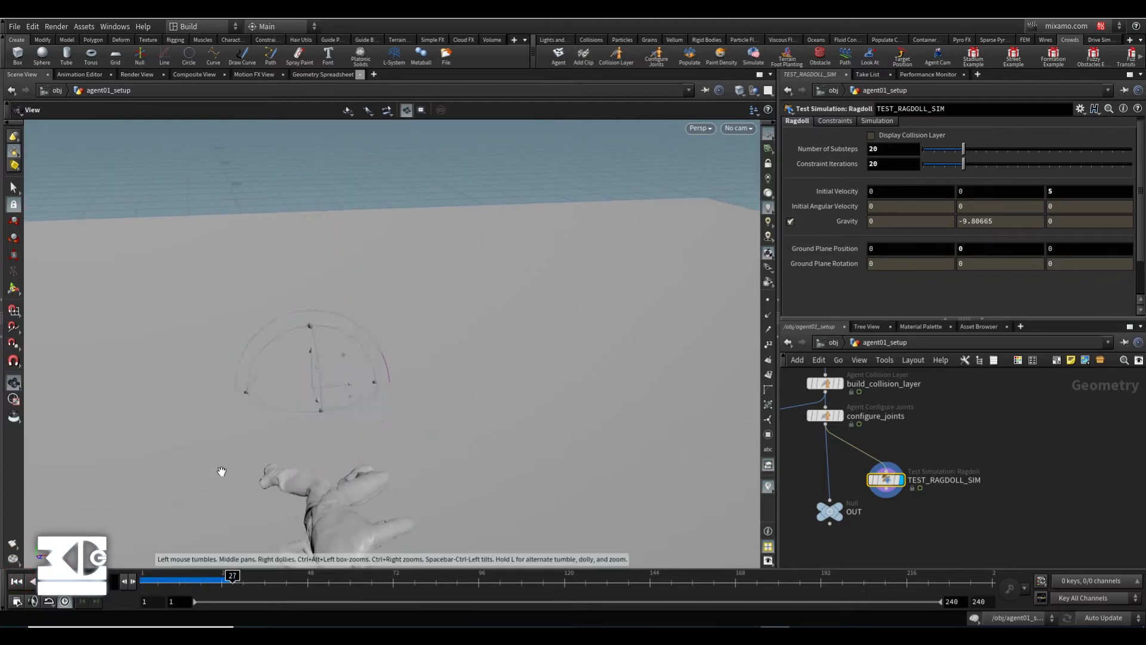
pyautogui.keyDown('alt'); pyautogui.moveTo(221, 471); pyautogui.dragTo(226, 401, button='middle'); pyautogui.keyUp('alt')
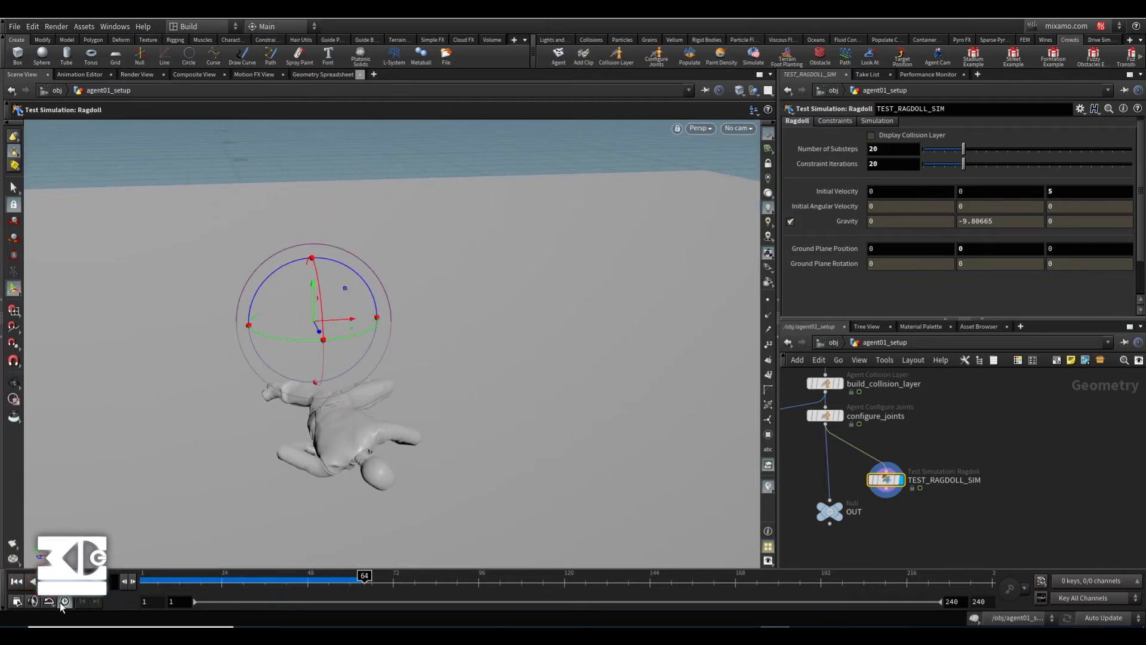
pyautogui.click(19, 581)
pyautogui.click(65, 581)
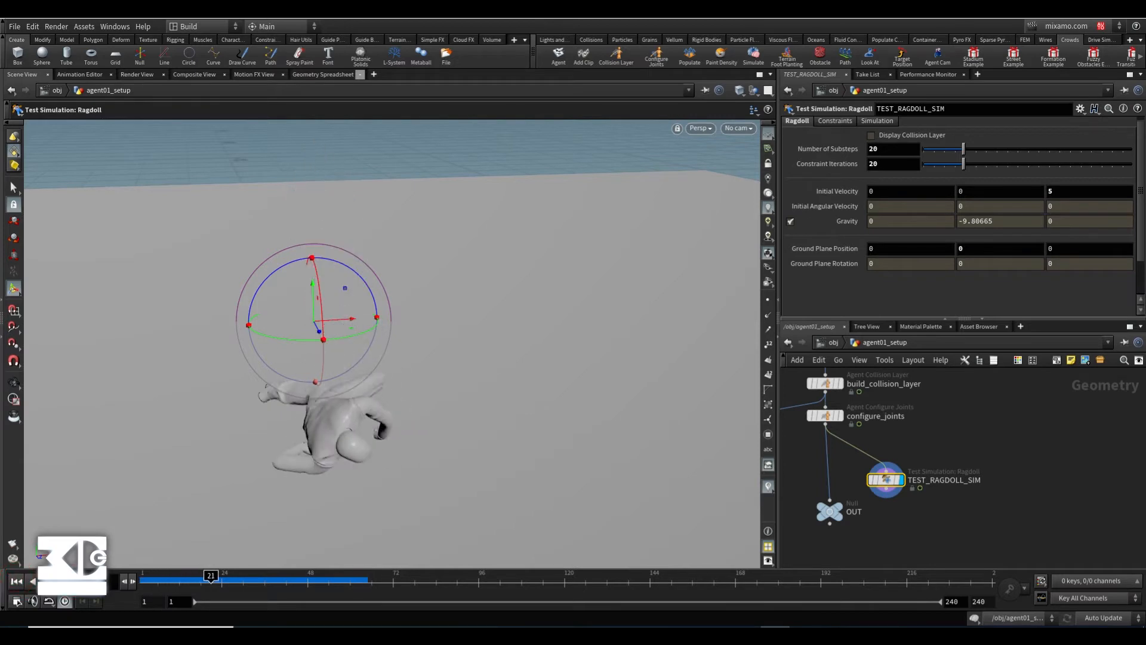
pyautogui.click(17, 581)
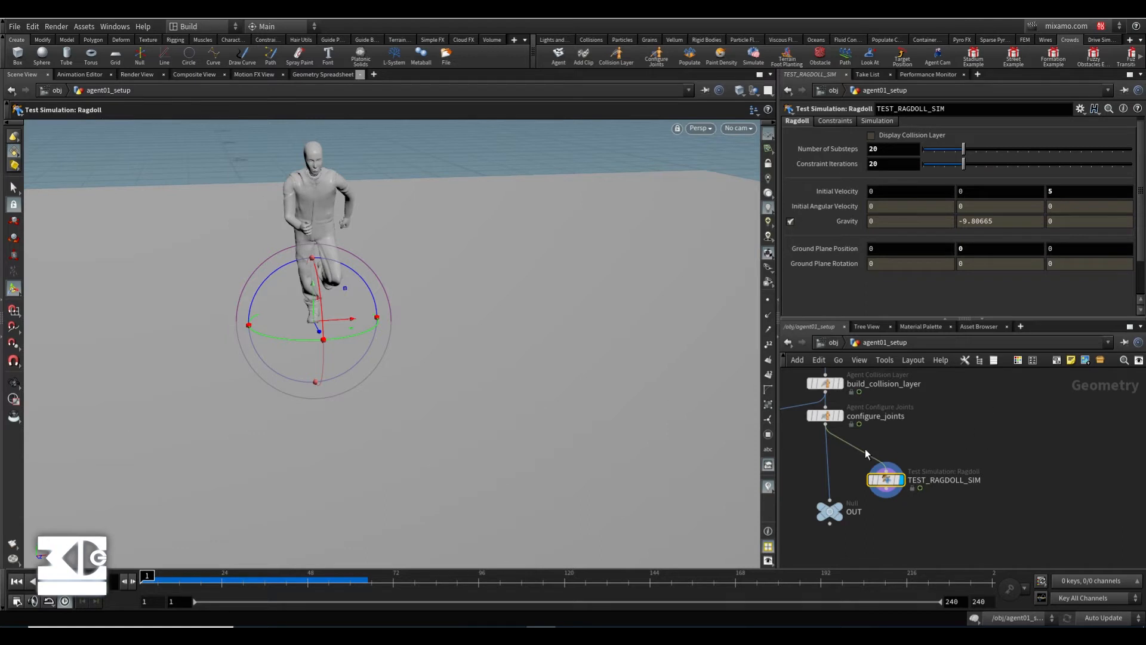
# Delete the TEST_RAGDOLL_SIM node and display the OUT node instead
pyautogui.press('h')
pyautogui.click(851, 437)
pyautogui.press('Delete')
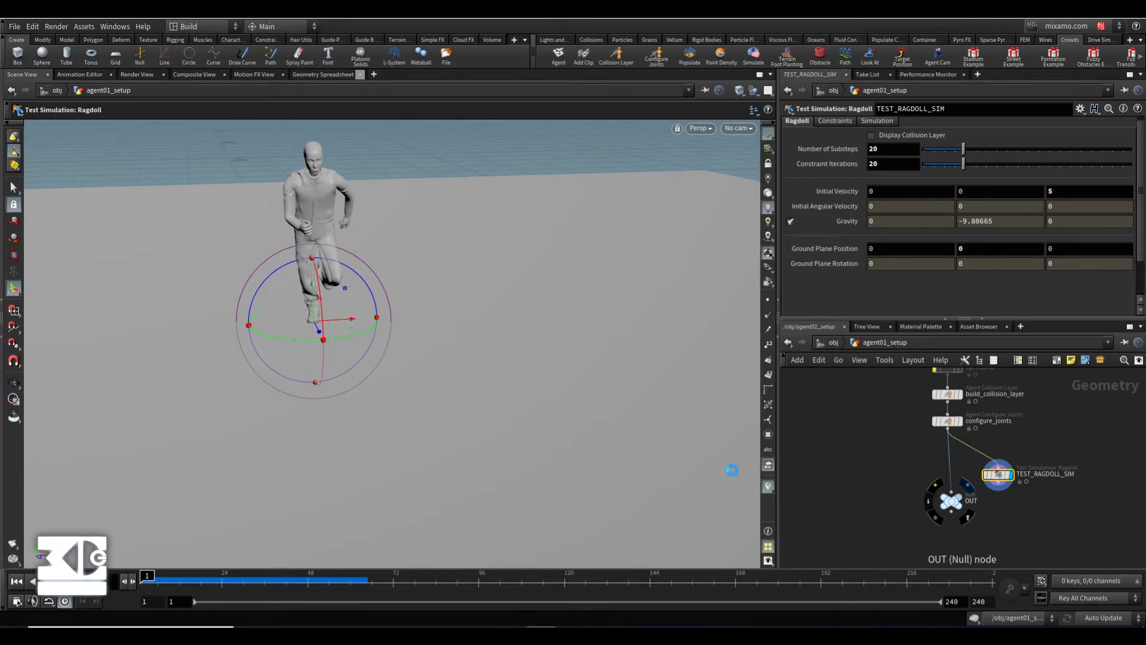
pyautogui.press('Delete')
pyautogui.click(967, 484)
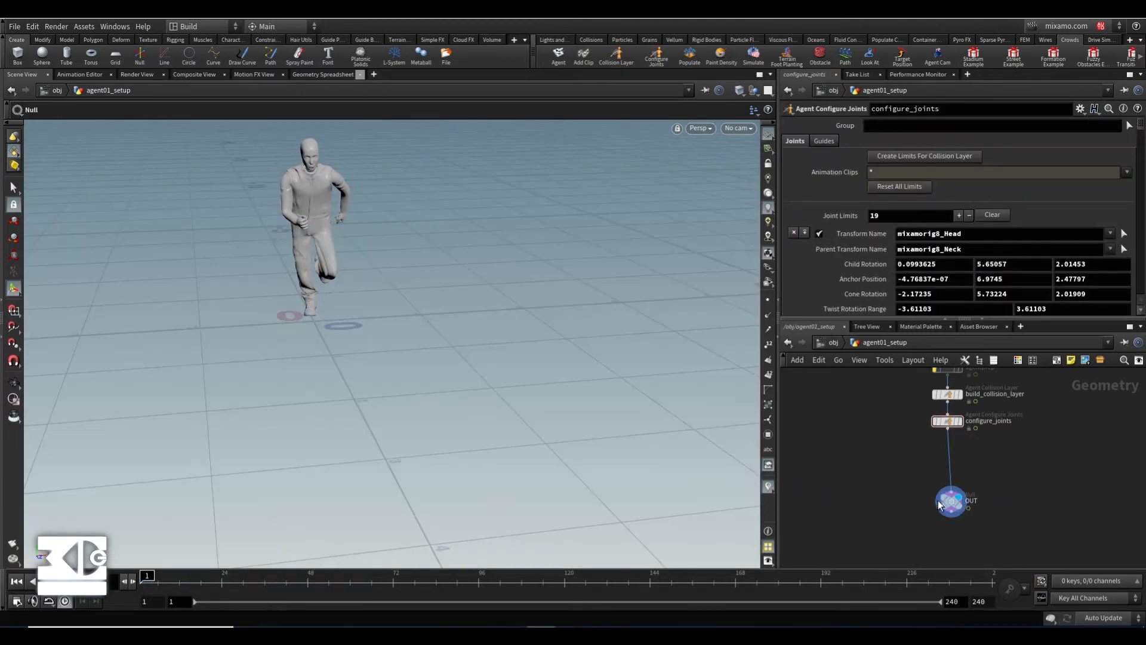
pyautogui.moveTo(942, 504); pyautogui.dragTo(957, 530, button='middle')
pyautogui.moveTo(962, 446); pyautogui.dragTo(962, 471)
# Return to the object level and reposition the agent01_setup node in the network
pyautogui.click(830, 342)
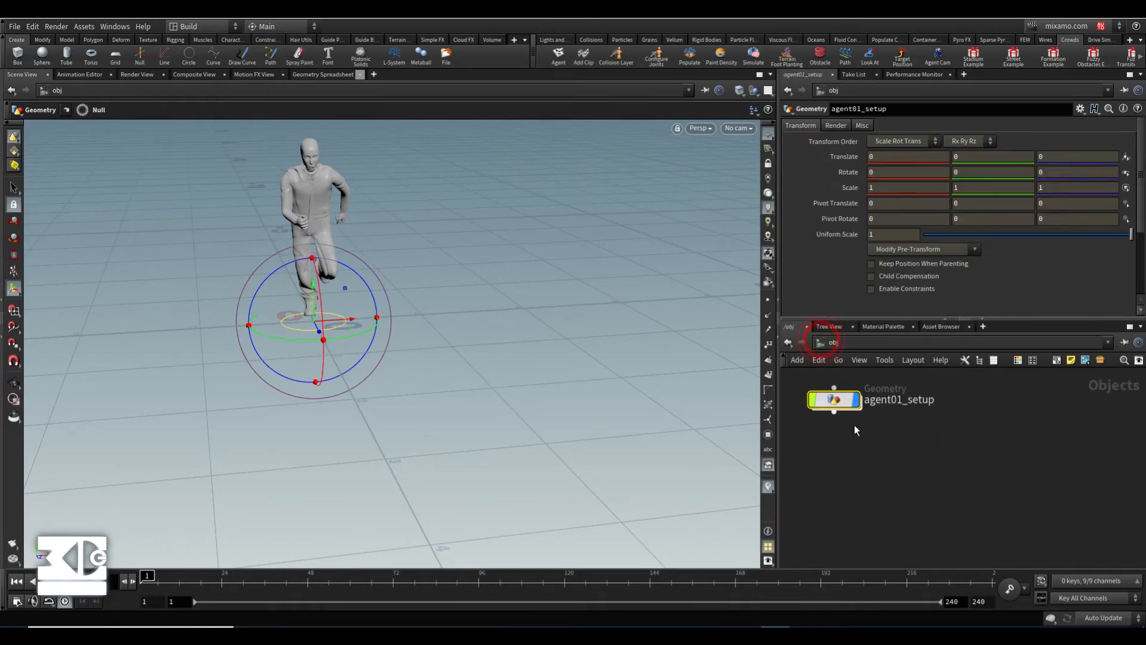
pyautogui.moveTo(854, 425)
pyautogui.mouseDown(button='middle')
pyautogui.moveTo(778, 428)
pyautogui.moveTo(979, 430)
pyautogui.moveTo(979, 441)
pyautogui.mouseUp(button='middle')
pyautogui.scroll(-1, 980, 448)
pyautogui.click(979, 447)
pyautogui.moveTo(979, 452); pyautogui.dragTo(916, 443)
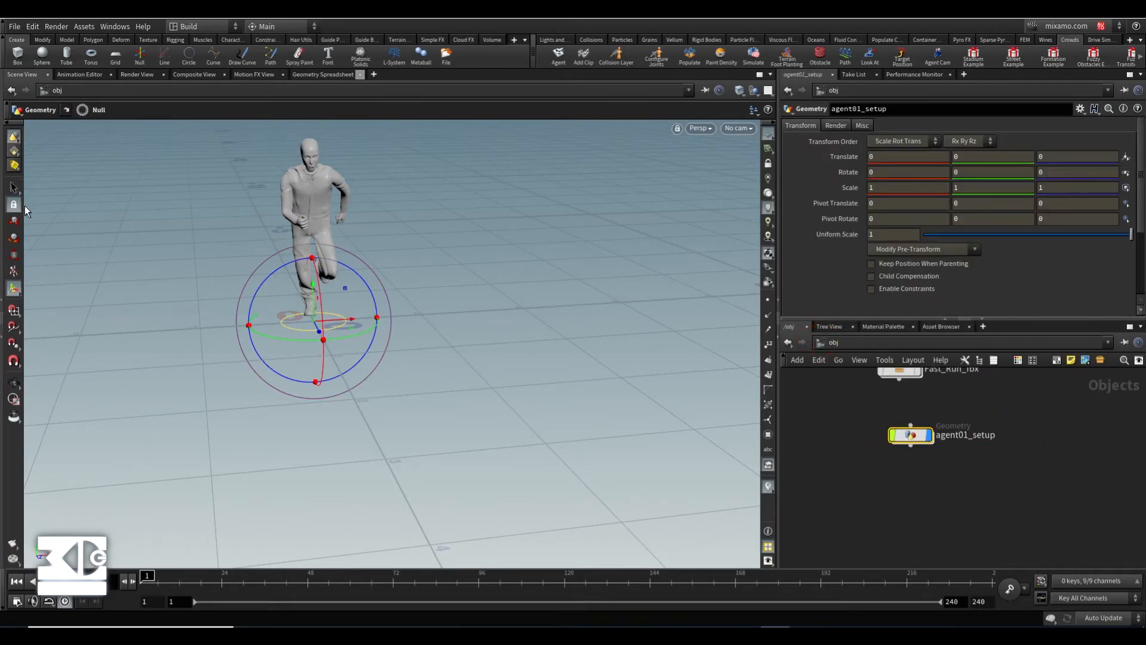
# Apply the Populate crowd tool to the agent to create a crowdsource, and frame the resulting agents
pyautogui.click(689, 54)
pyautogui.click(317, 192)
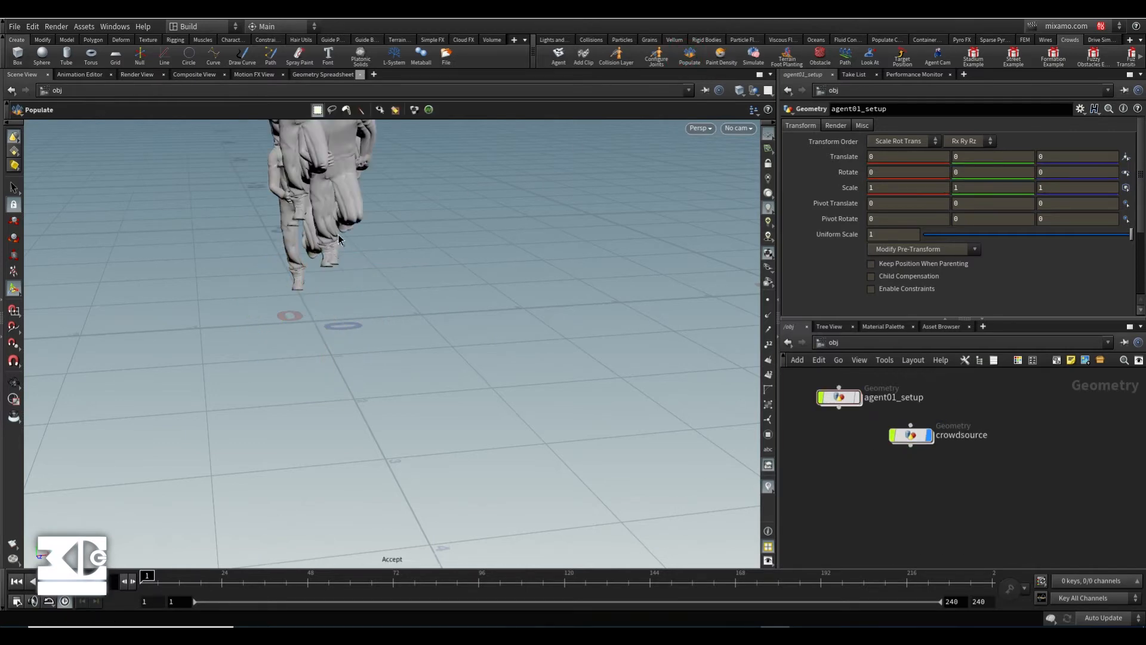
pyautogui.keyDown('alt'); pyautogui.moveTo(424, 301); pyautogui.dragTo(495, 371, button='middle'); pyautogui.keyUp('alt')
pyautogui.keyDown('alt'); pyautogui.moveTo(496, 371); pyautogui.dragTo(258, 332, button='right'); pyautogui.keyUp('alt')
pyautogui.keyDown('alt'); pyautogui.moveTo(259, 333); pyautogui.dragTo(284, 328); pyautogui.keyUp('alt')
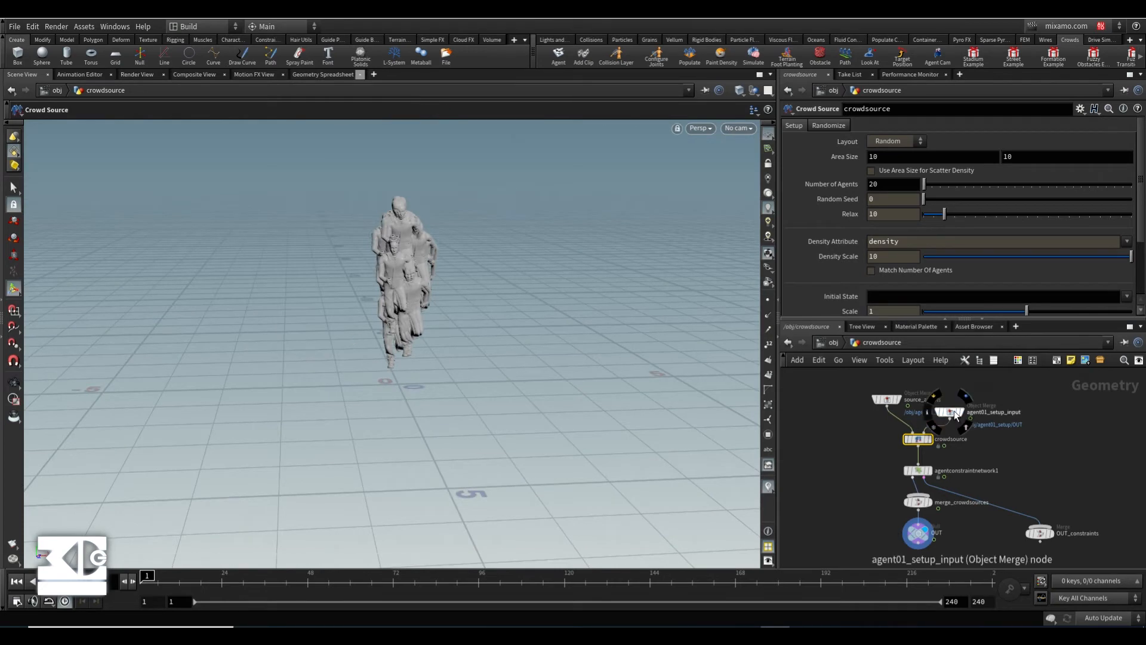
# Spread out the source_agents and agent01_setup_input nodes in the network and display source_agents
pyautogui.moveTo(953, 410); pyautogui.dragTo(979, 398)
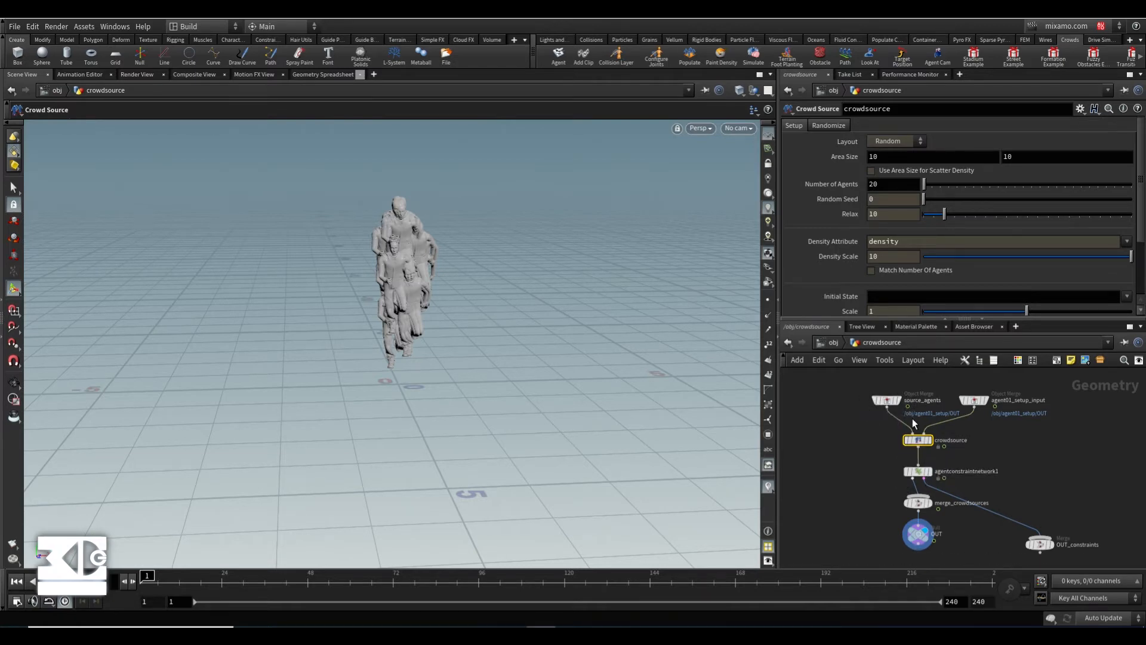
pyautogui.moveTo(882, 398); pyautogui.dragTo(899, 393)
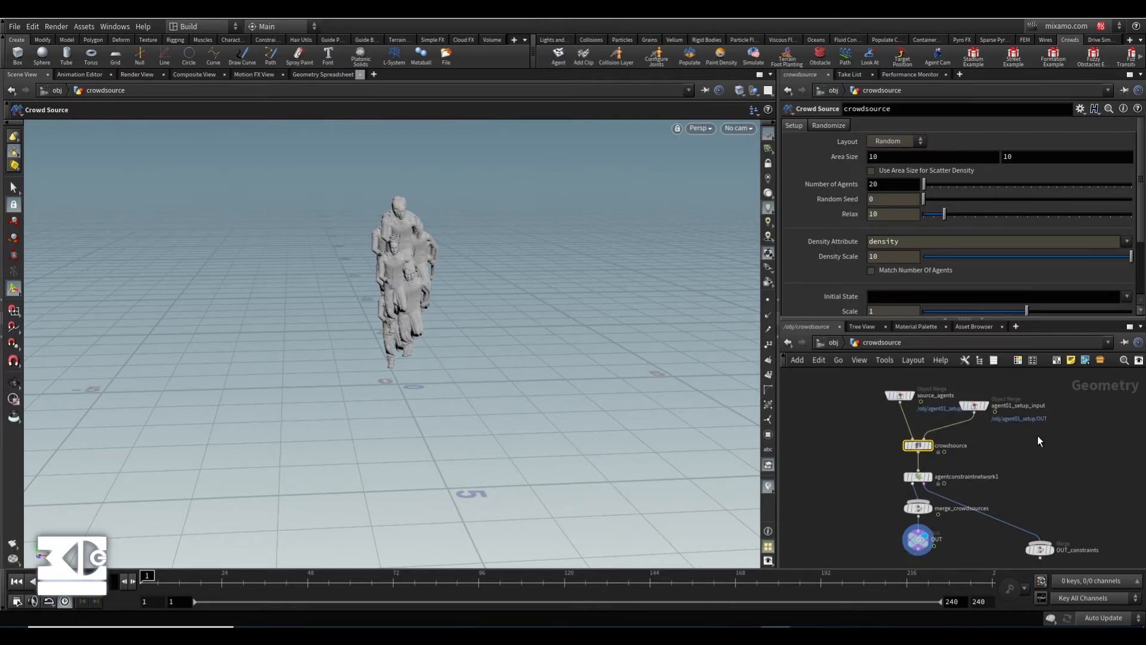
pyautogui.click(912, 396)
pyautogui.moveTo(985, 409); pyautogui.dragTo(1025, 412)
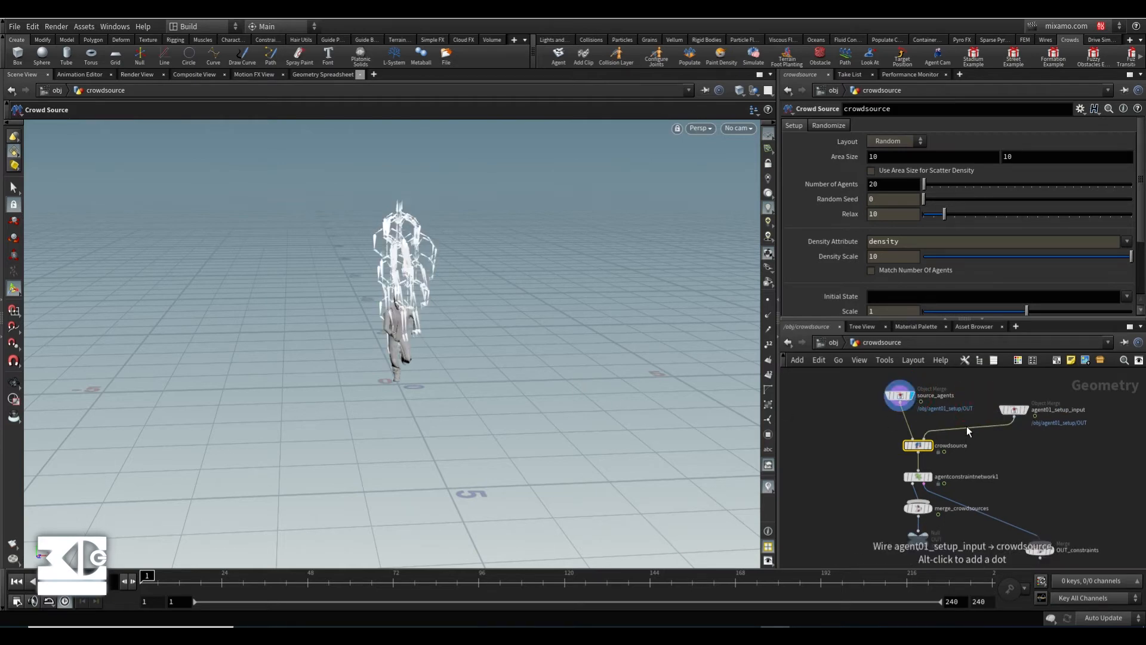
# Disconnect agent01_setup_input from the crowdsource node and display crowdsource
pyautogui.rightClick(973, 422)
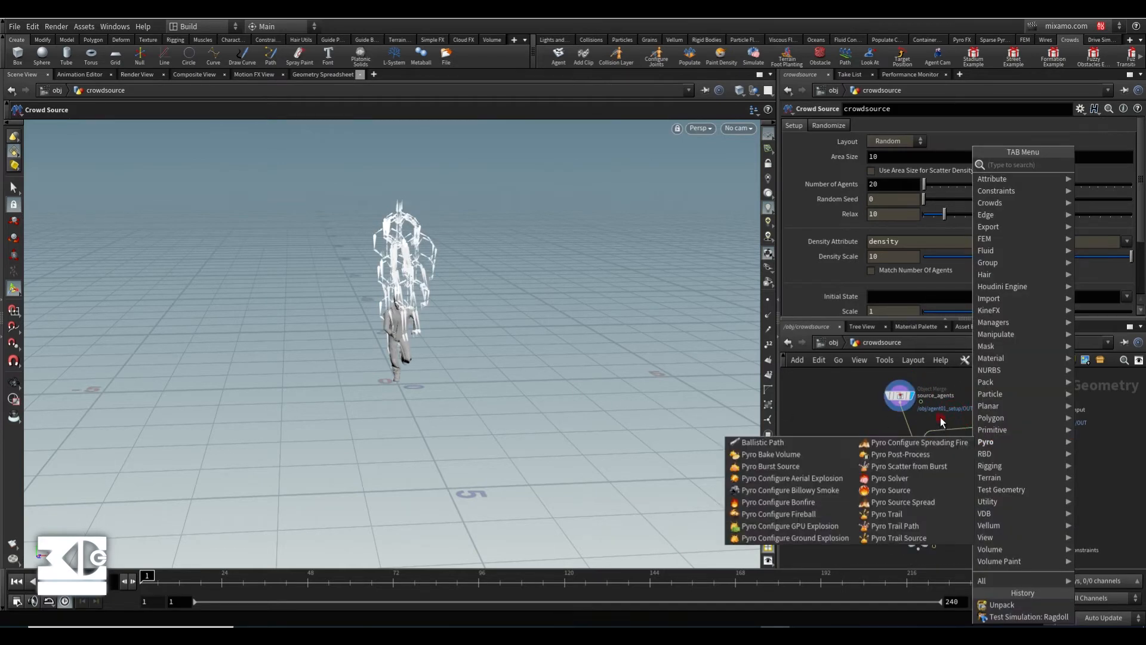
pyautogui.click(942, 422)
pyautogui.rightClick(973, 430)
pyautogui.click(993, 463)
pyautogui.moveTo(983, 525); pyautogui.dragTo(938, 463, button='middle')
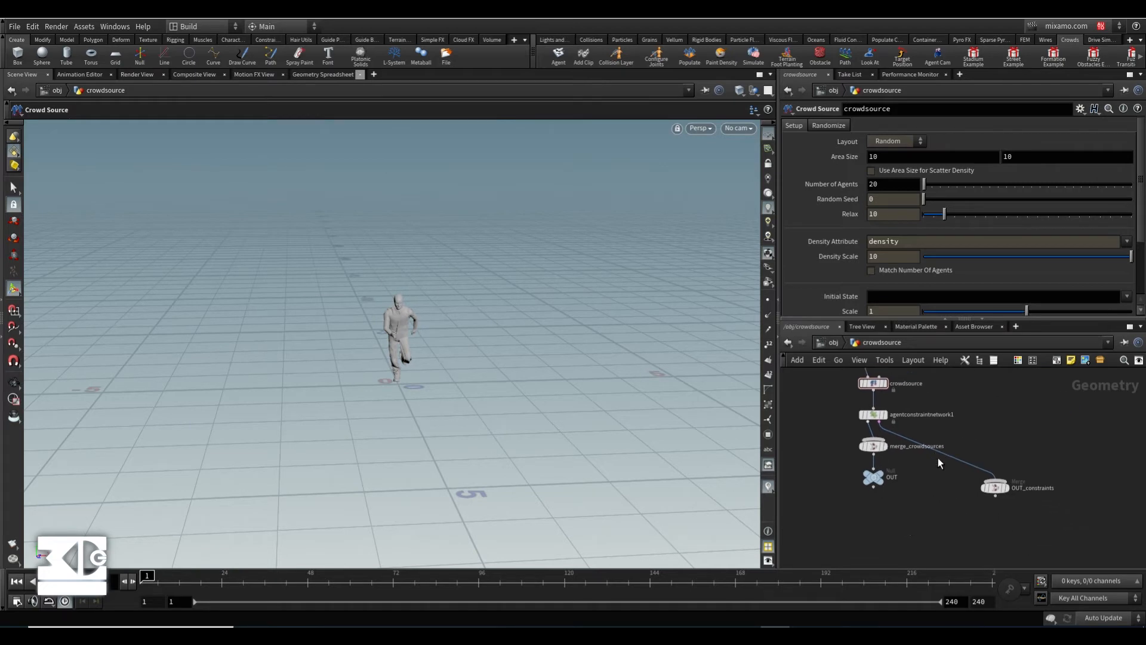
pyautogui.moveTo(889, 401); pyautogui.dragTo(891, 454, button='middle')
pyautogui.click(884, 437)
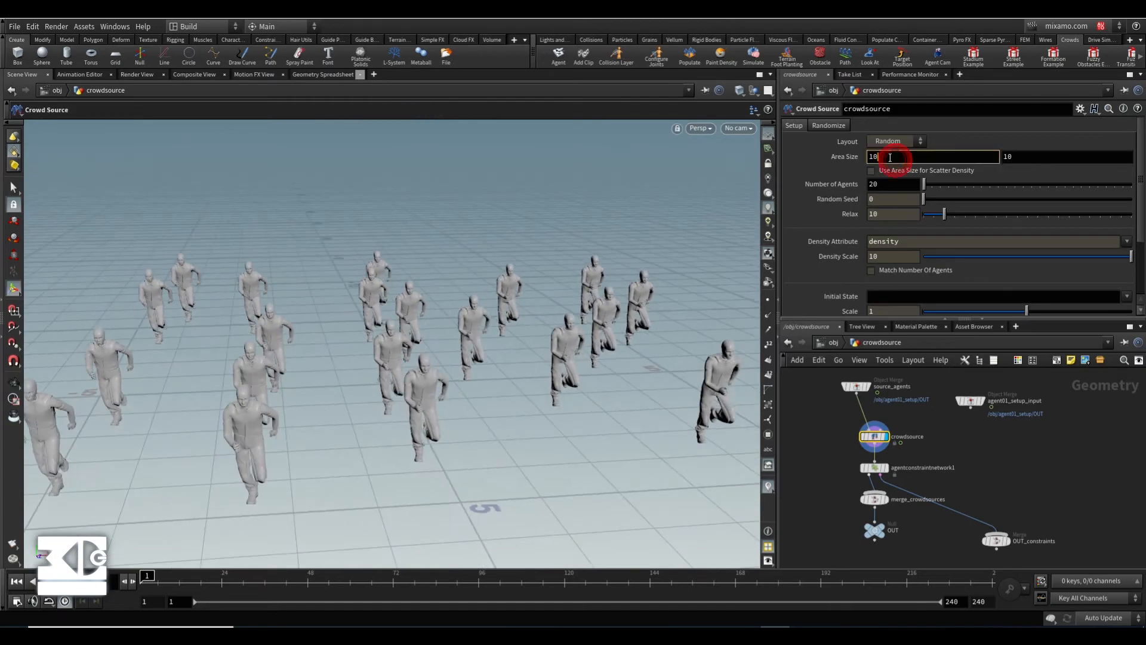
# Try an area size of 50 by 50 on the crowdsource and return it to 10 by 10
pyautogui.write('50')
pyautogui.press('Return')
pyautogui.click(906, 155)
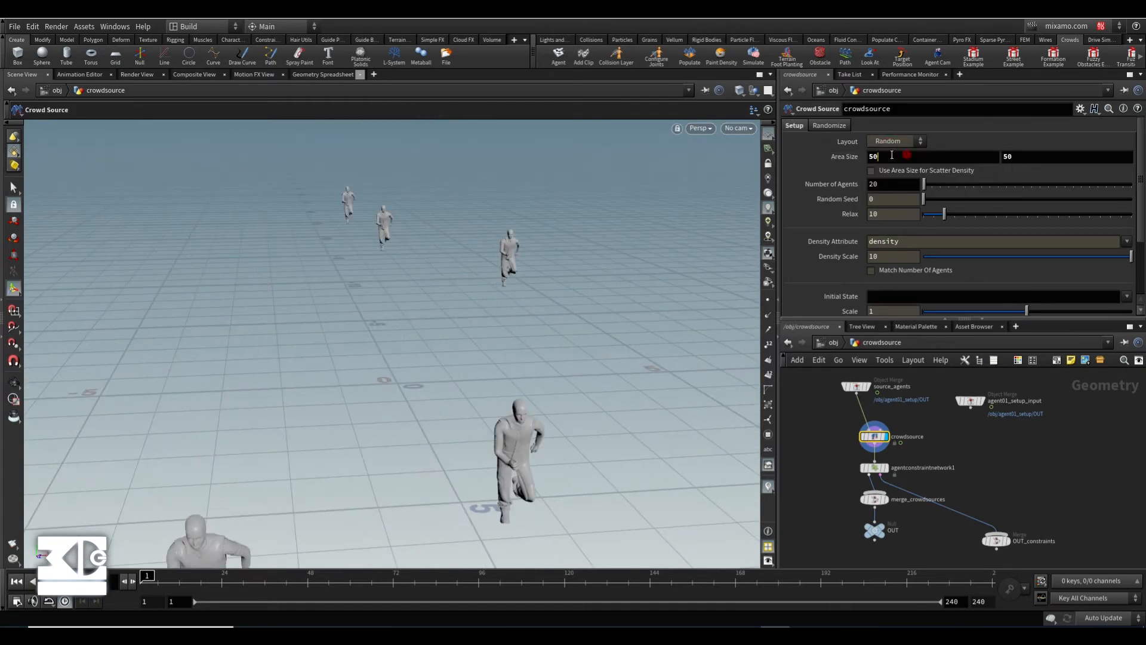
pyautogui.write('10')
pyautogui.press('Tab')
pyautogui.write('10')
pyautogui.press('Return')
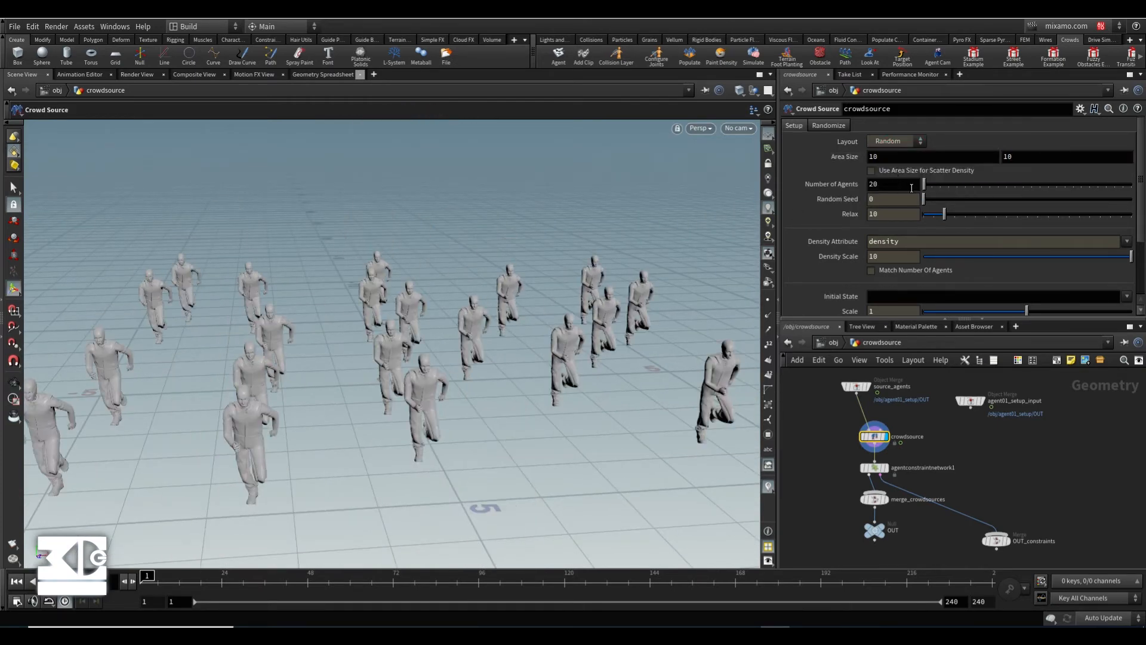
# Set the crowdsource's number of agents to 50 and raise it to 100
pyautogui.write('50')
pyautogui.press('Return')
pyautogui.press('Escape')
pyautogui.moveTo(622, 199); pyautogui.dragTo(268, 251)
pyautogui.doubleClick(893, 183)
pyautogui.keyDown('alt'); pyautogui.moveTo(307, 310); pyautogui.dragTo(279, 251); pyautogui.keyUp('alt')
pyautogui.keyDown('alt'); pyautogui.moveTo(279, 251); pyautogui.dragTo(335, 238, button='right'); pyautogui.keyUp('alt')
pyautogui.keyDown('alt'); pyautogui.moveTo(339, 206); pyautogui.dragTo(347, 190); pyautogui.keyUp('alt')
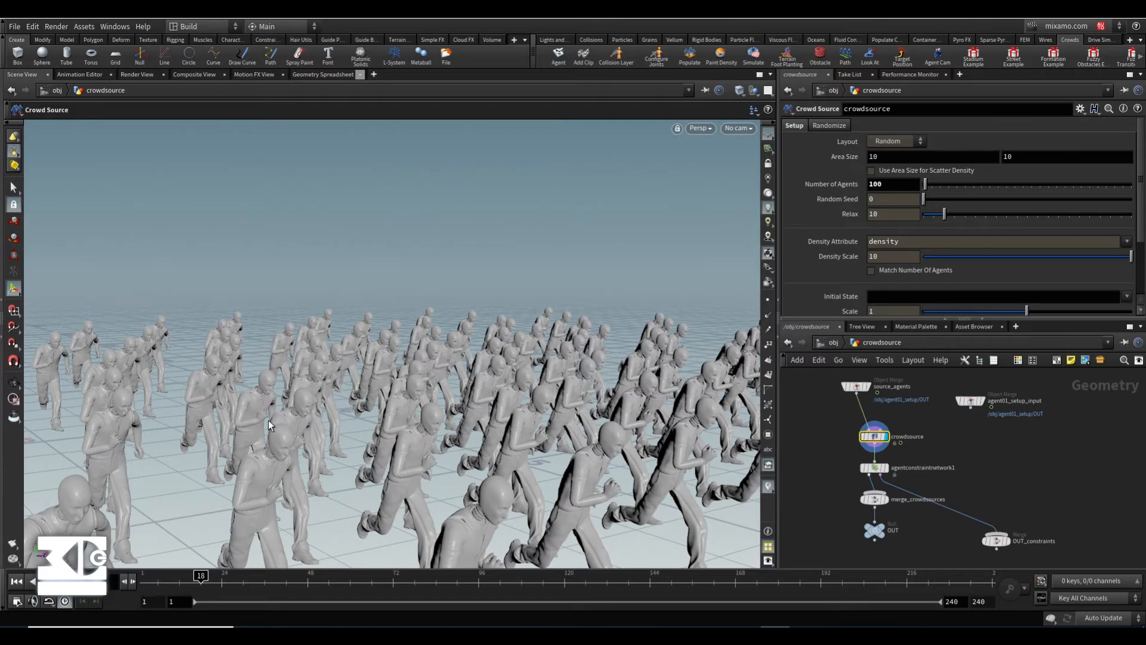
pyautogui.keyDown('alt'); pyautogui.moveTo(438, 377); pyautogui.dragTo(158, 369); pyautogui.keyUp('alt')
pyautogui.keyDown('alt'); pyautogui.moveTo(159, 369); pyautogui.dragTo(110, 363, button='middle'); pyautogui.keyUp('alt')
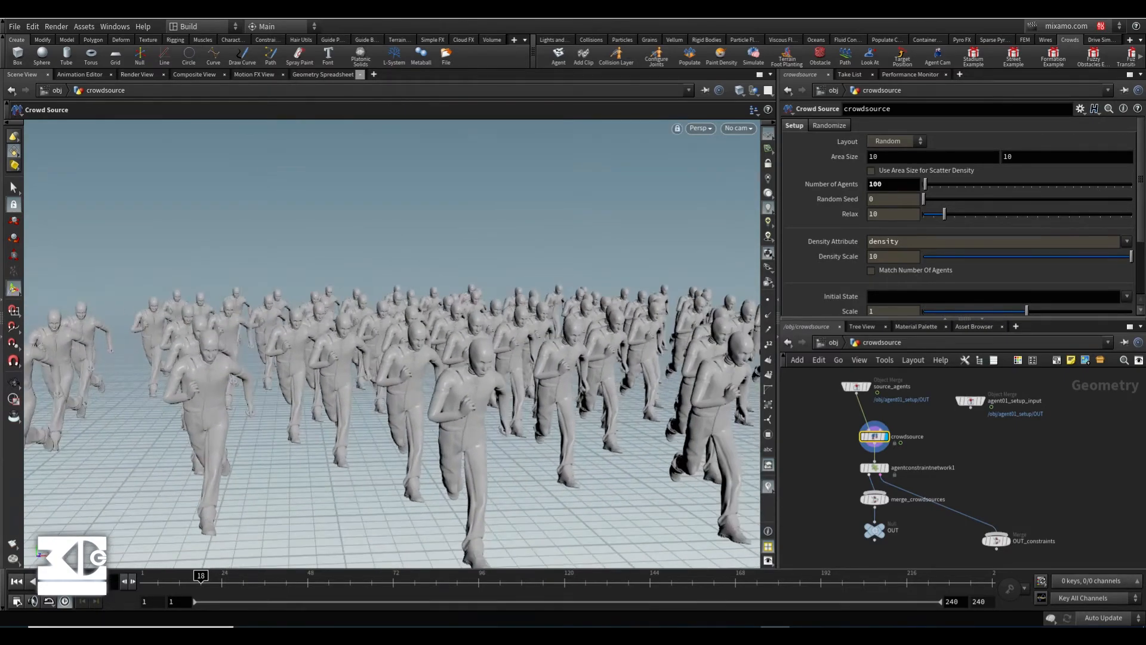
# Enable Randomize Clip Time on the crowdsource node
pyautogui.click(873, 468)
pyautogui.click(873, 437)
pyautogui.click(829, 126)
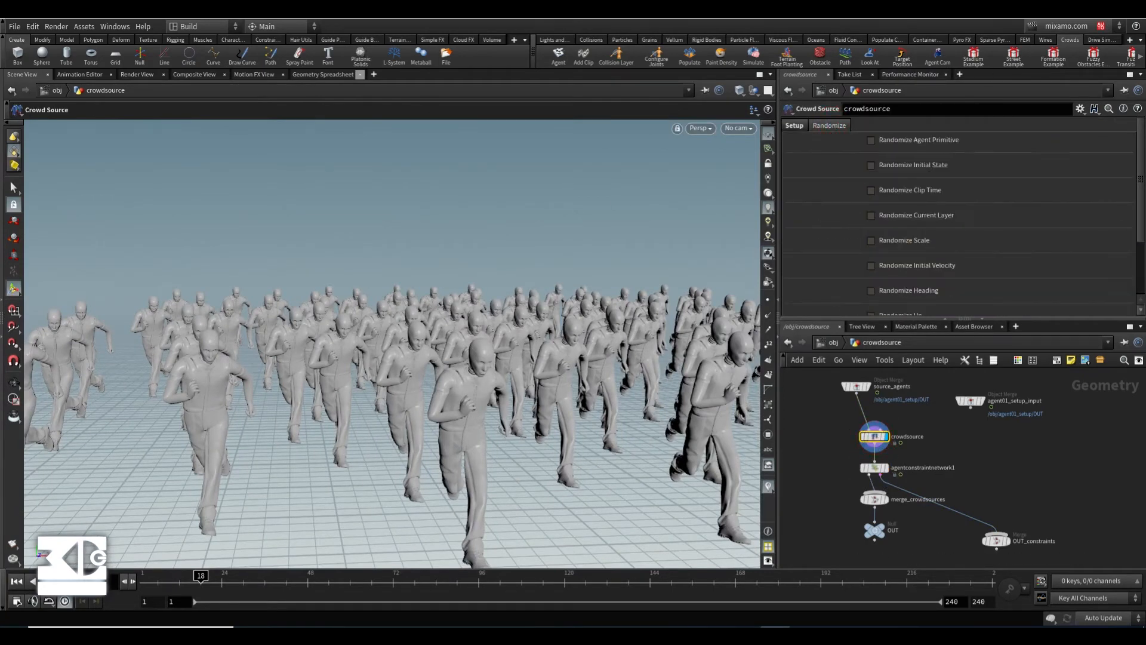
pyautogui.click(871, 190)
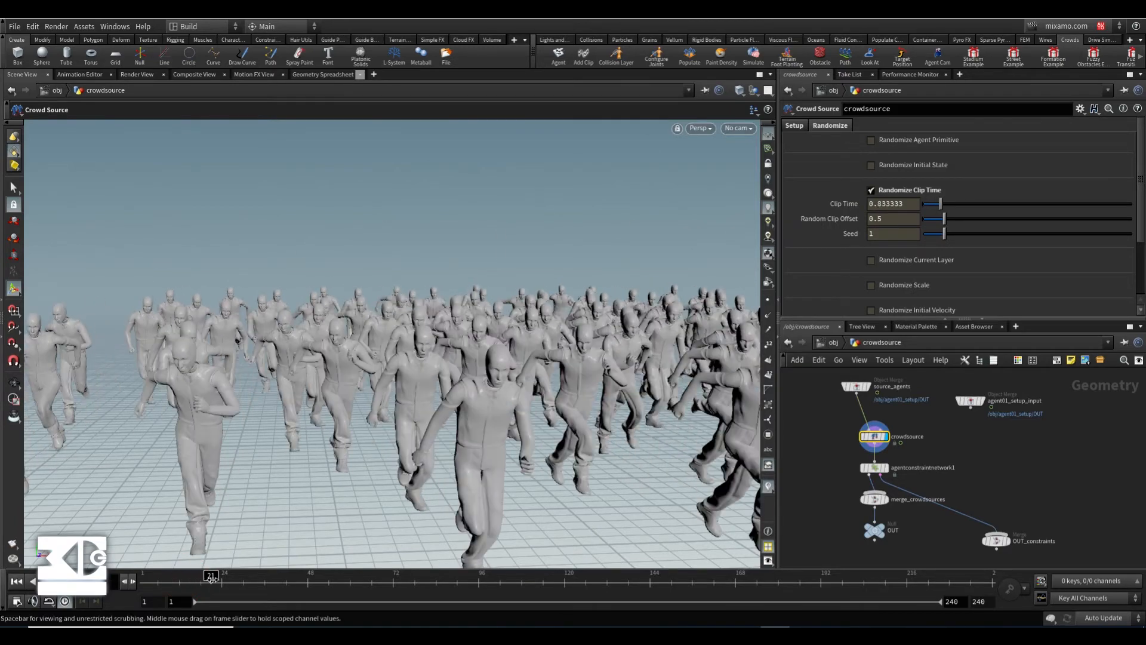
# Try a random clip offset of 0.8 and set it back to 0.5
pyautogui.moveTo(898, 219); pyautogui.dragTo(753, 221)
pyautogui.write('.8')
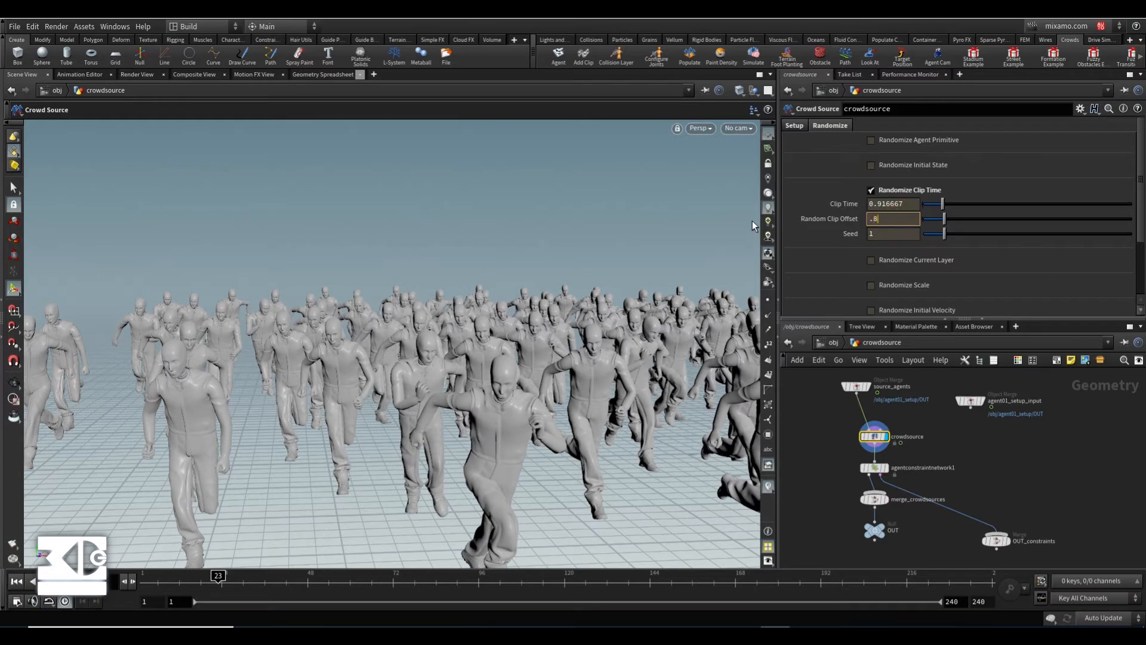
pyautogui.press('Return')
pyautogui.moveTo(891, 220); pyautogui.dragTo(775, 220)
pyautogui.write('.5')
pyautogui.press('Return')
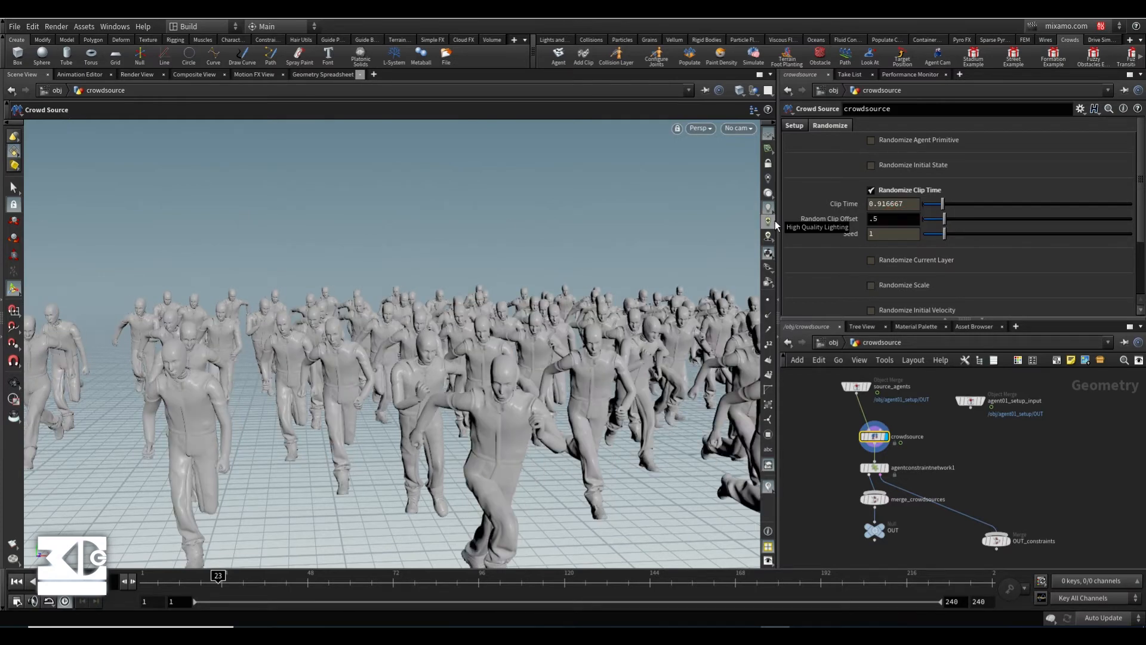
# Enable Randomize Scale on the crowdsource, try a randomness of 0.1, and settle on 0.08
pyautogui.click(871, 285)
pyautogui.scroll(-1, 876, 297)
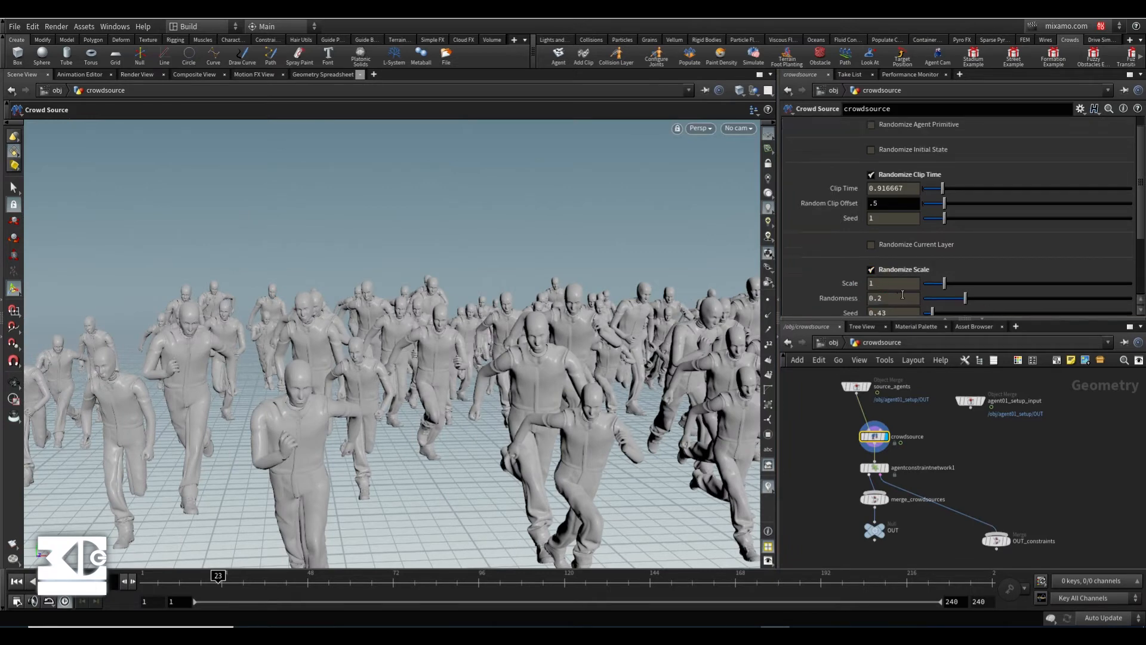
pyautogui.doubleClick(877, 297)
pyautogui.write('.1')
pyautogui.press('Return')
pyautogui.scroll(-2, 879, 289)
pyautogui.doubleClick(883, 267)
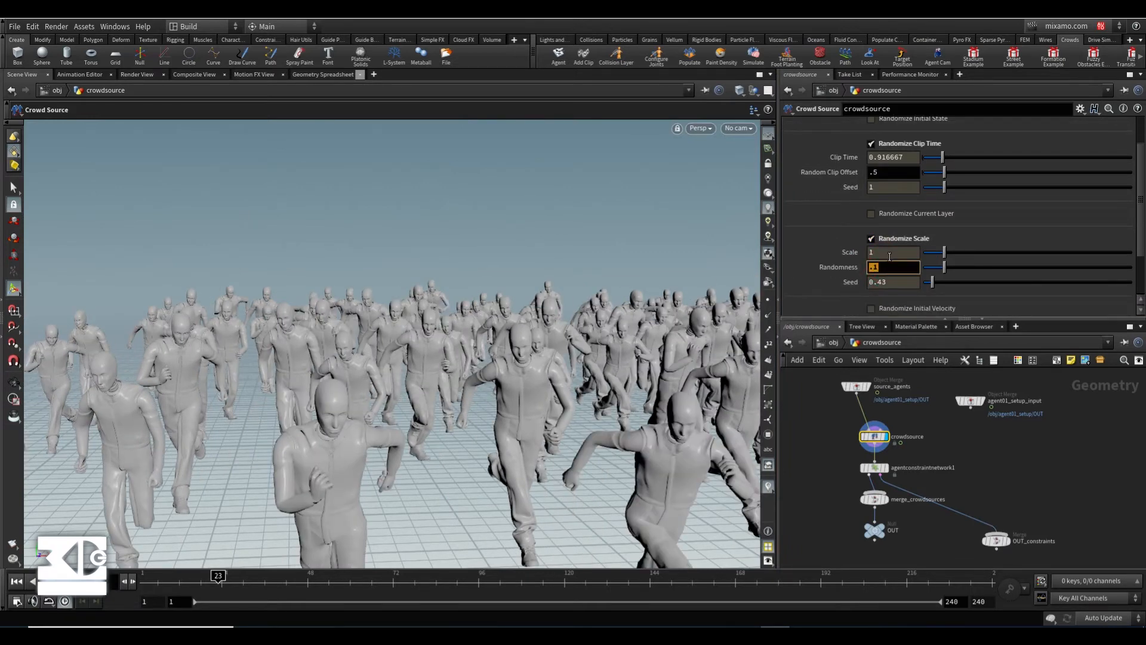
pyautogui.write('0.08')
pyautogui.press('Return')
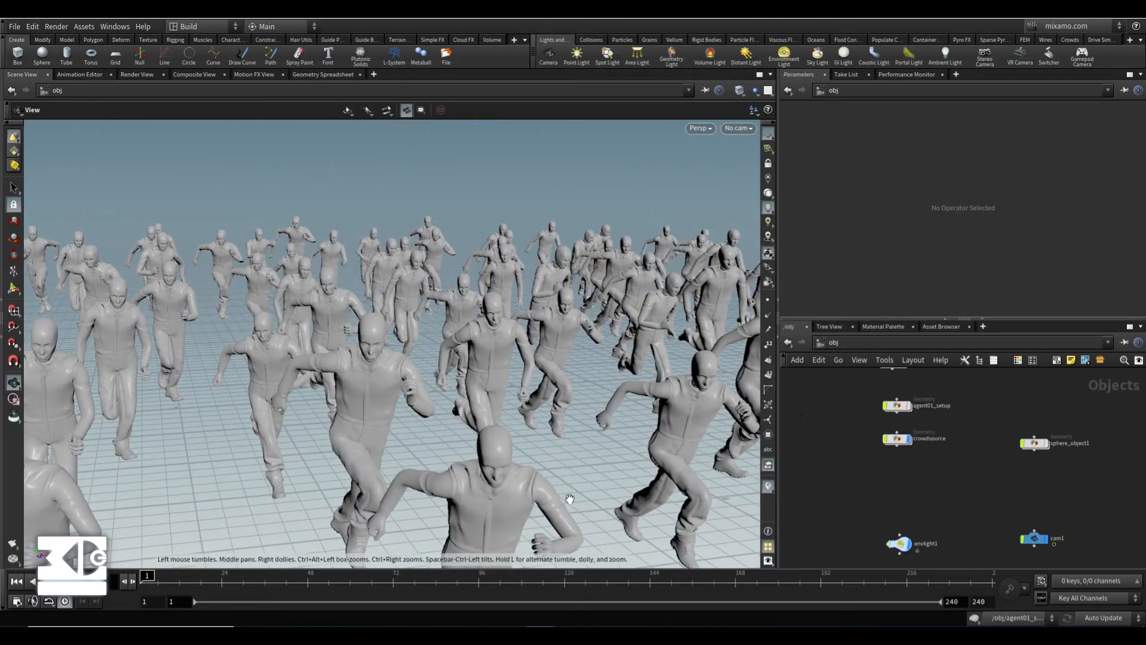
# Apply the crowd Simulate tool to crowdsource with the fast_run and ragdoll states, and place the crowd_sim node below crowdsource
pyautogui.click(903, 452)
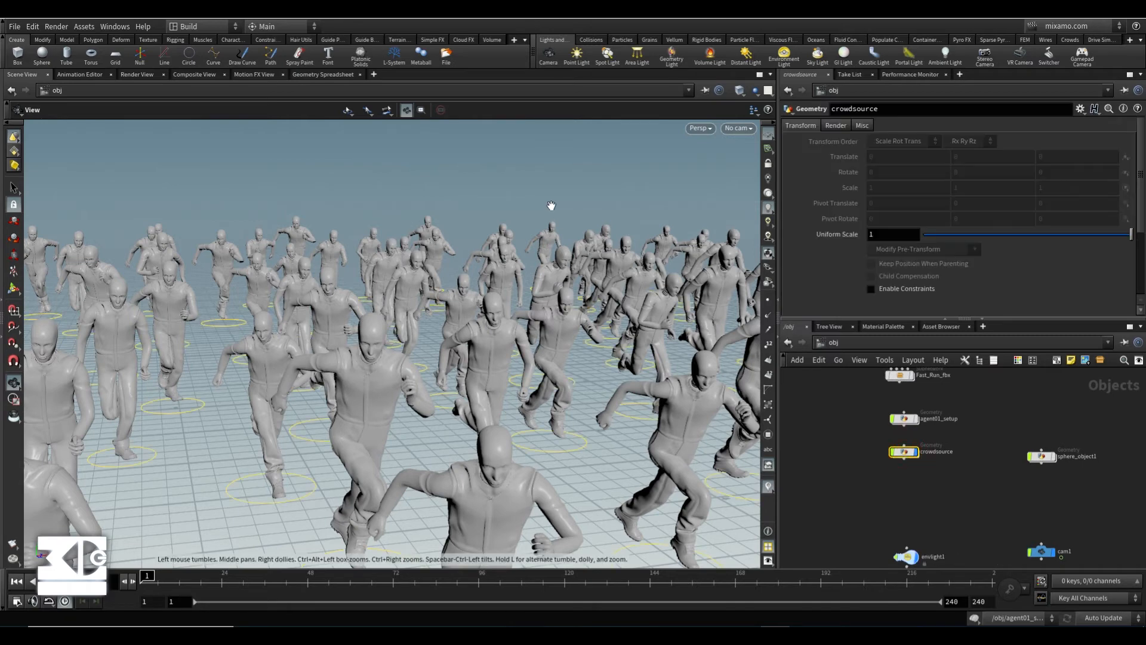
pyautogui.click(592, 40)
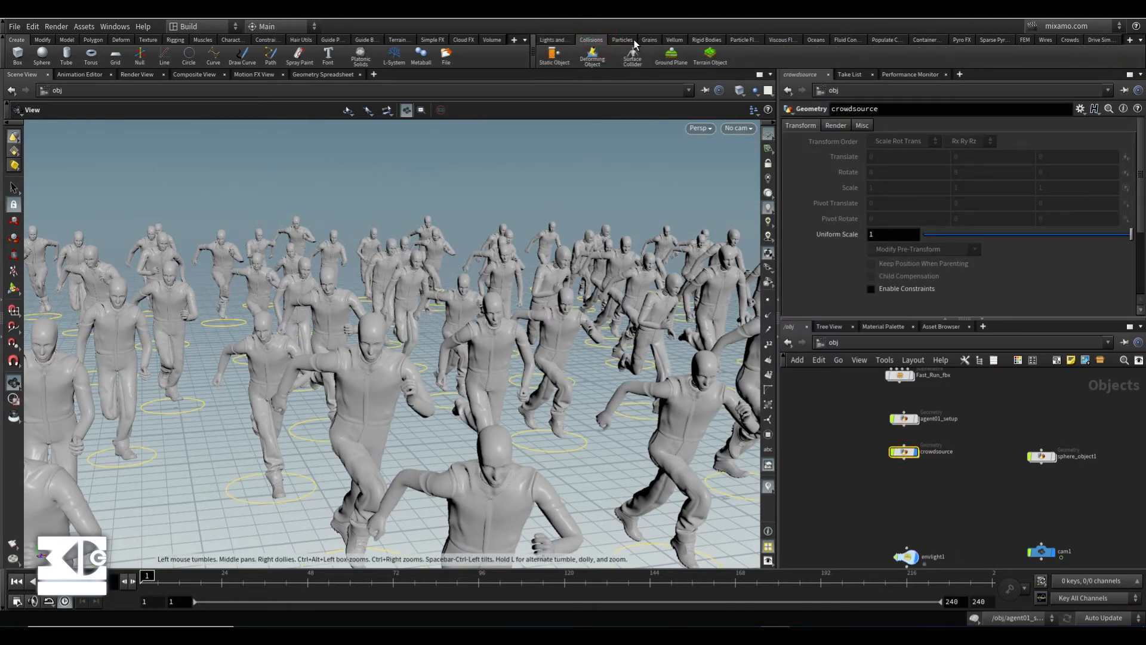
pyautogui.click(1069, 40)
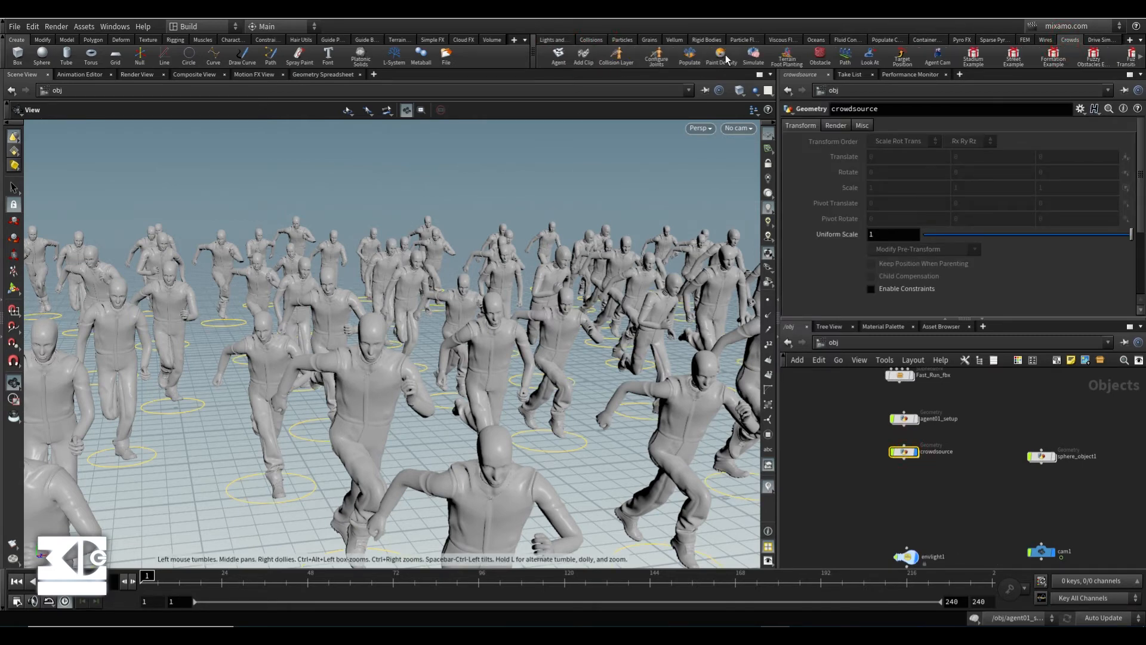
pyautogui.click(753, 55)
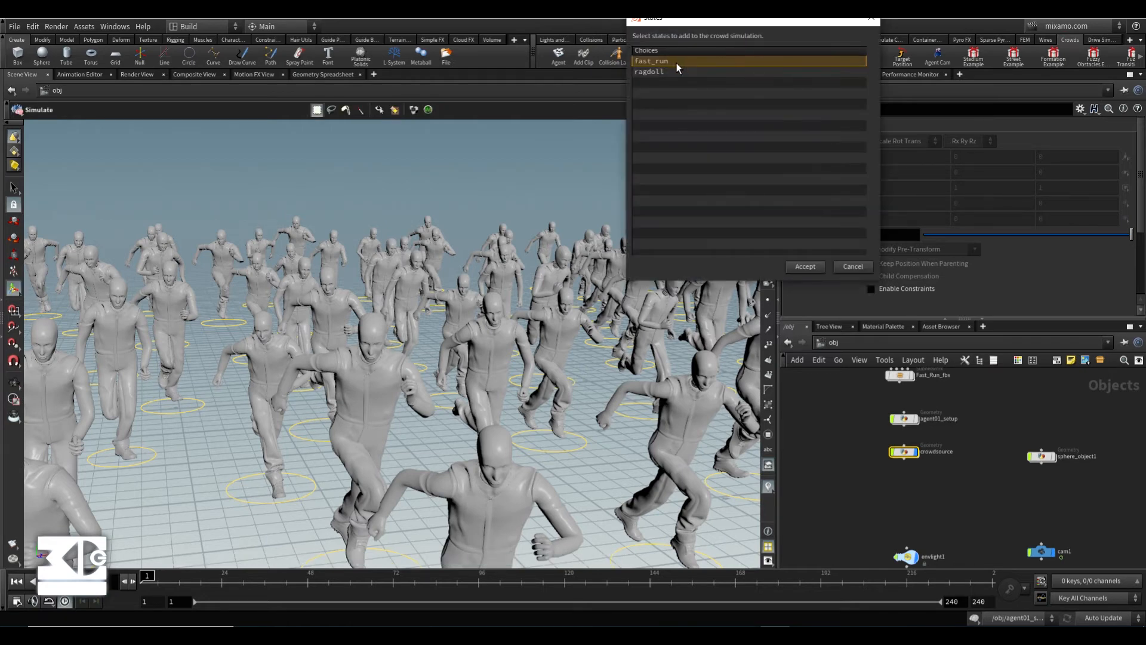
pyautogui.keyDown('ctrl'); pyautogui.click(661, 71); pyautogui.keyUp('ctrl')
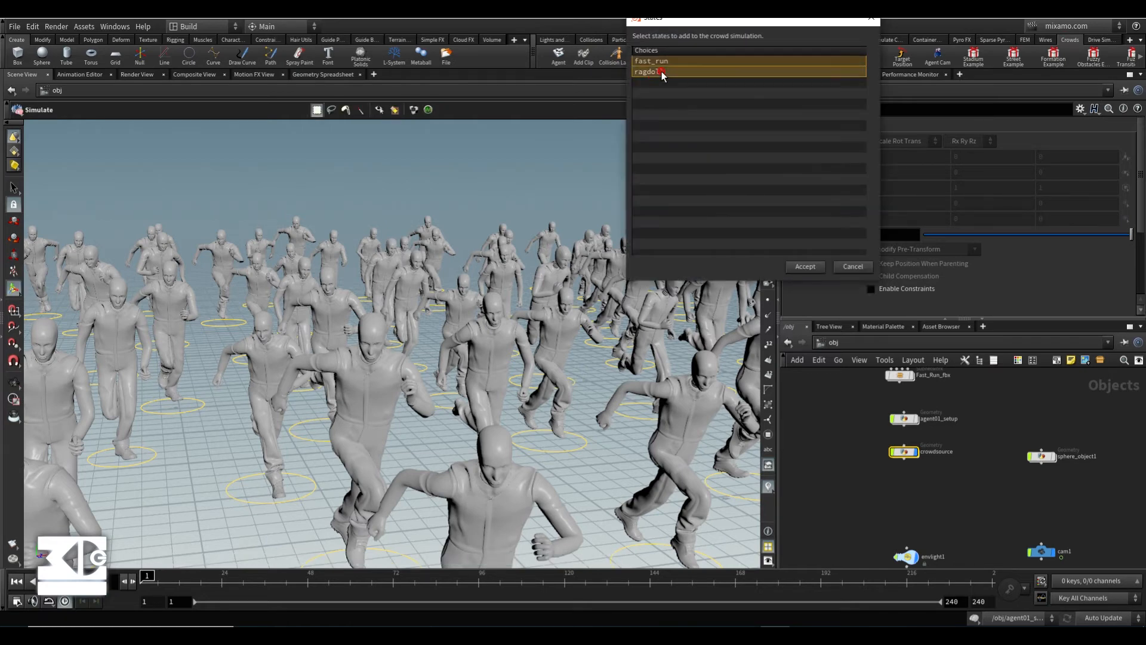
pyautogui.click(803, 266)
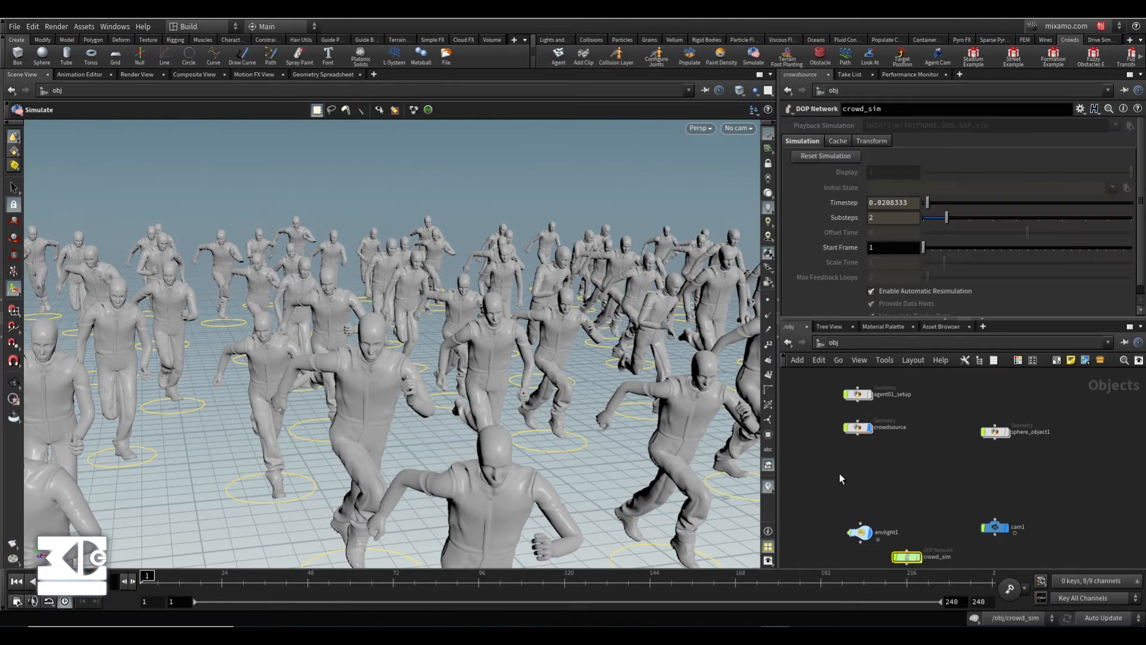
pyautogui.moveTo(907, 555); pyautogui.dragTo(858, 461)
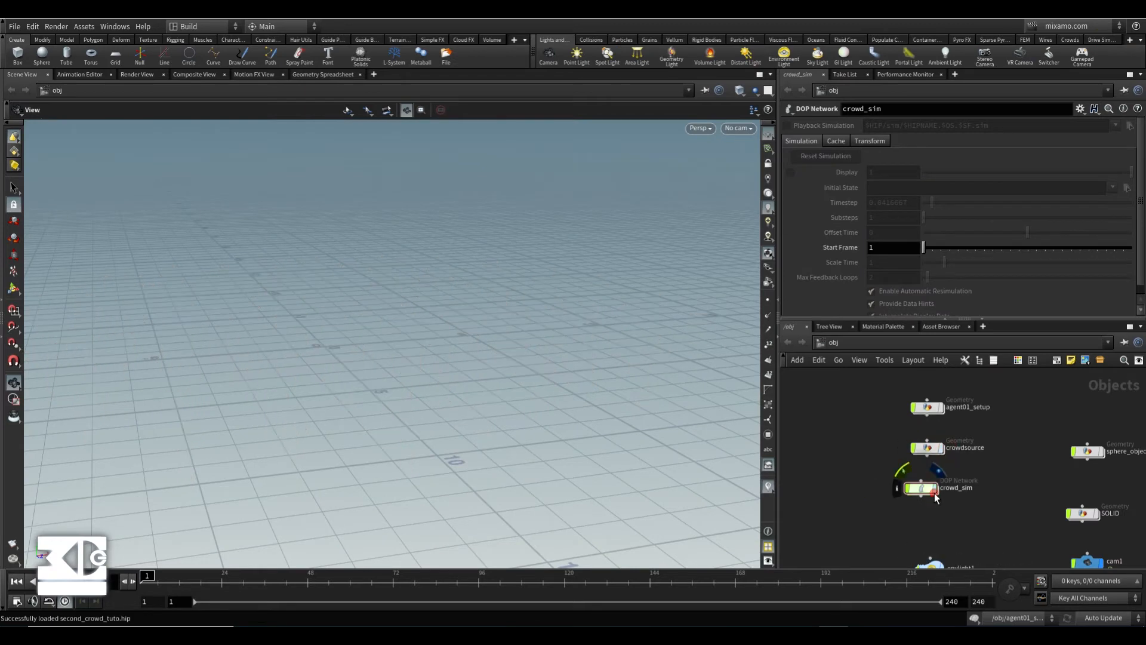
# Display the crowd_sim network, preview its playback, and rewind to frame 1
pyautogui.click(935, 494)
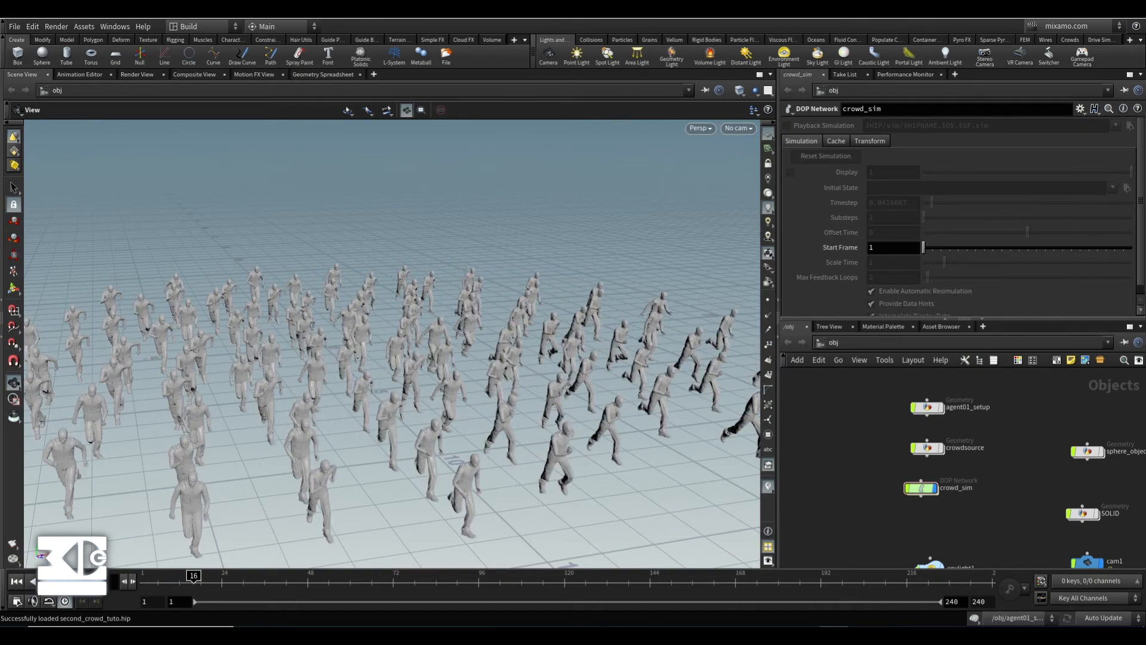
pyautogui.click(15, 582)
pyautogui.scroll(-2, 839, 442)
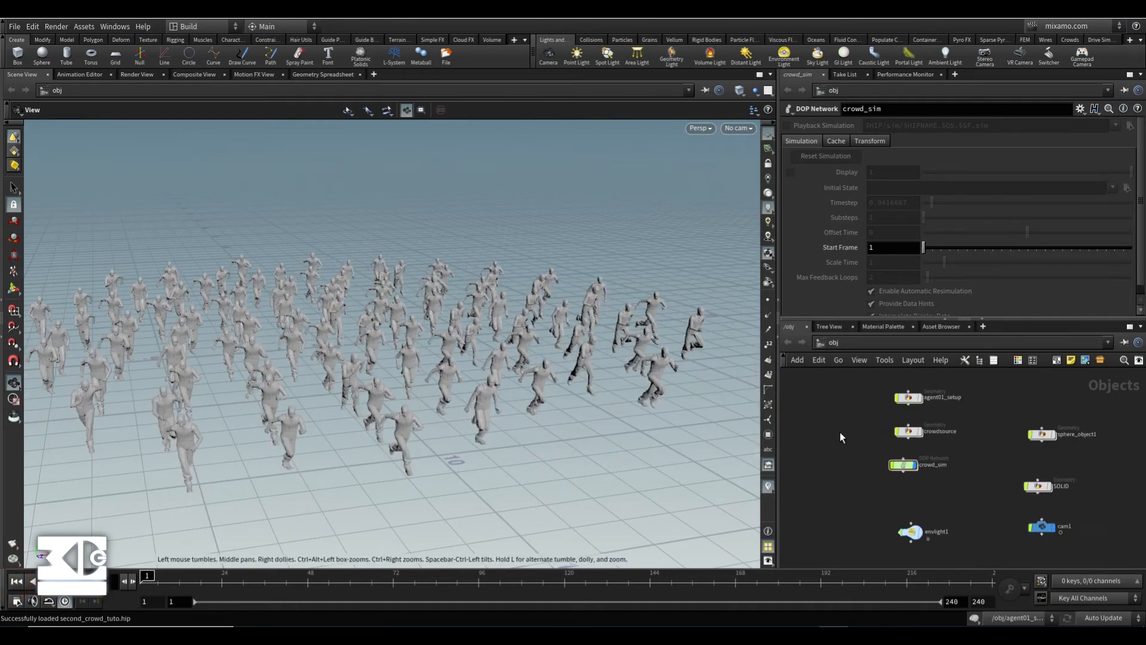
# Open the sphere_object1 network and display its sphere1 and transform2 nodes in turn
pyautogui.doubleClick(1043, 434)
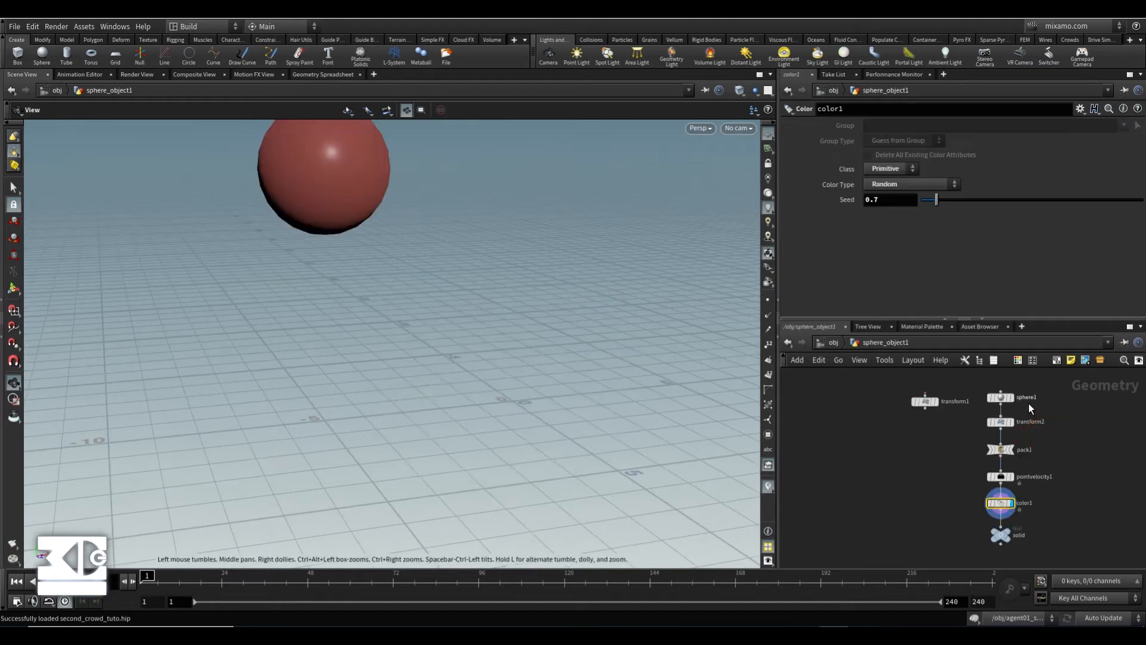
pyautogui.moveTo(384, 396); pyautogui.dragTo(303, 413)
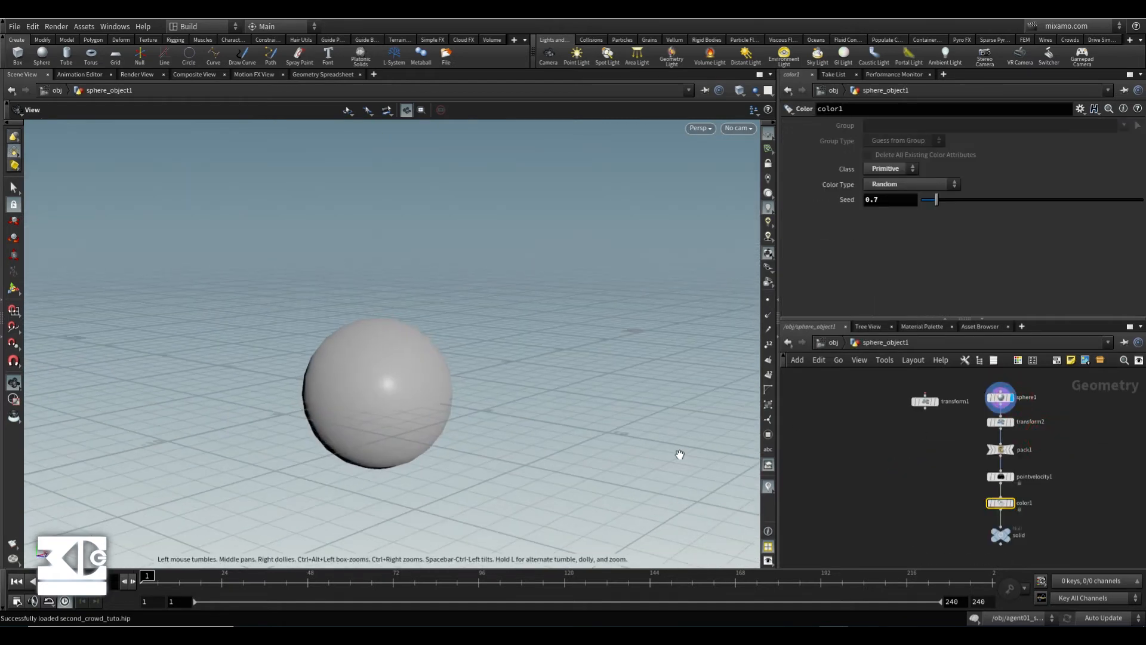
pyautogui.click(1010, 421)
pyautogui.scroll(2, 1009, 421)
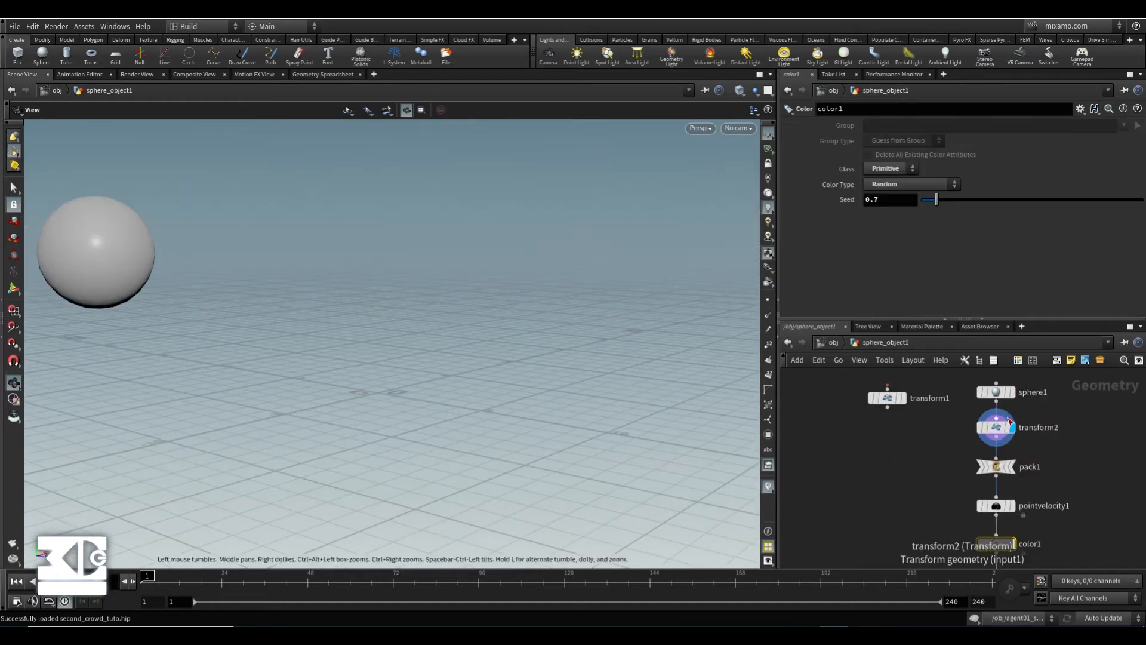
# Insert a Subdivide node between transform2 and pack1, set its depth to 2, and display it
pyautogui.moveTo(1003, 426); pyautogui.dragTo(1002, 419)
pyautogui.press('Tab')
pyautogui.write('sub')
pyautogui.press('Return')
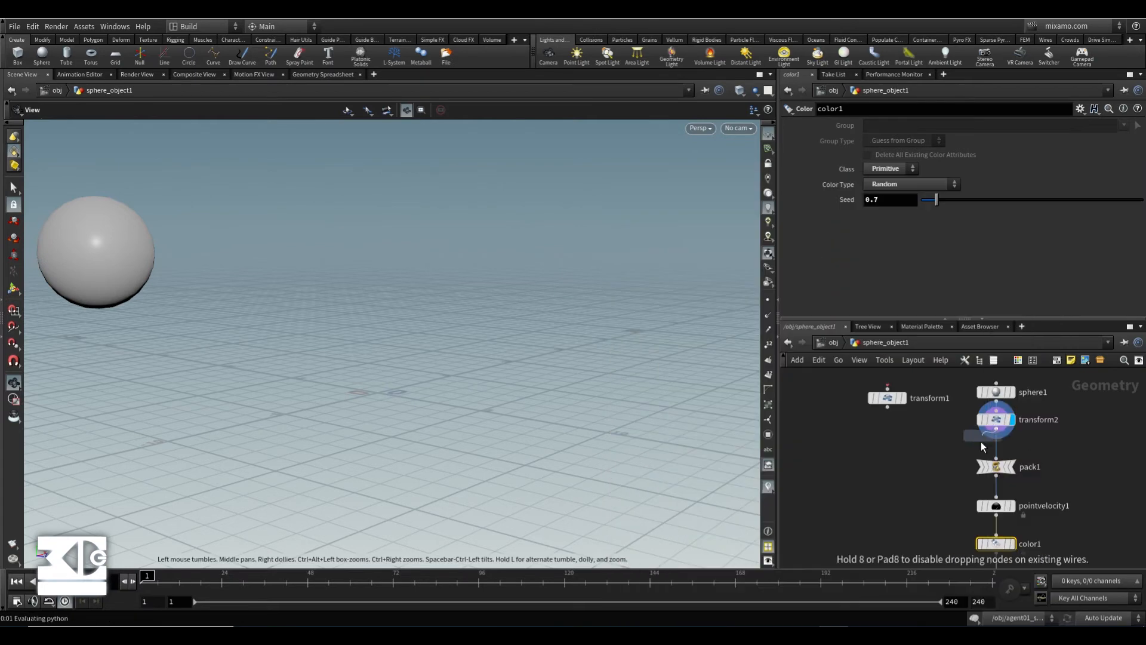
pyautogui.click(980, 442)
pyautogui.moveTo(1018, 171); pyautogui.dragTo(1041, 175)
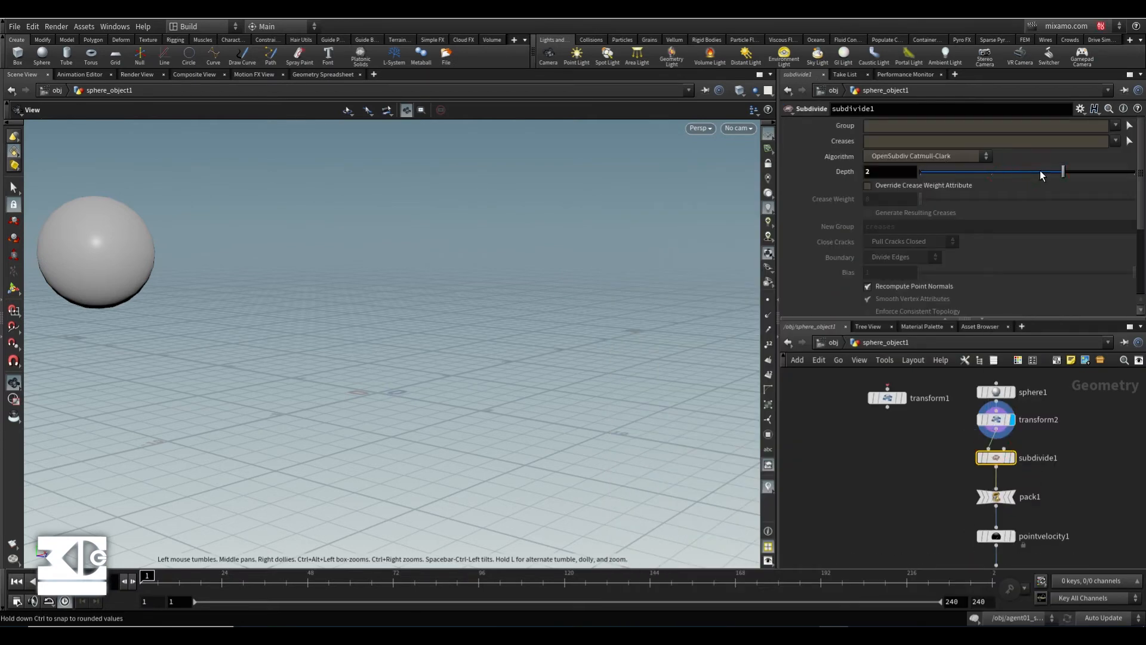
pyautogui.click(1011, 457)
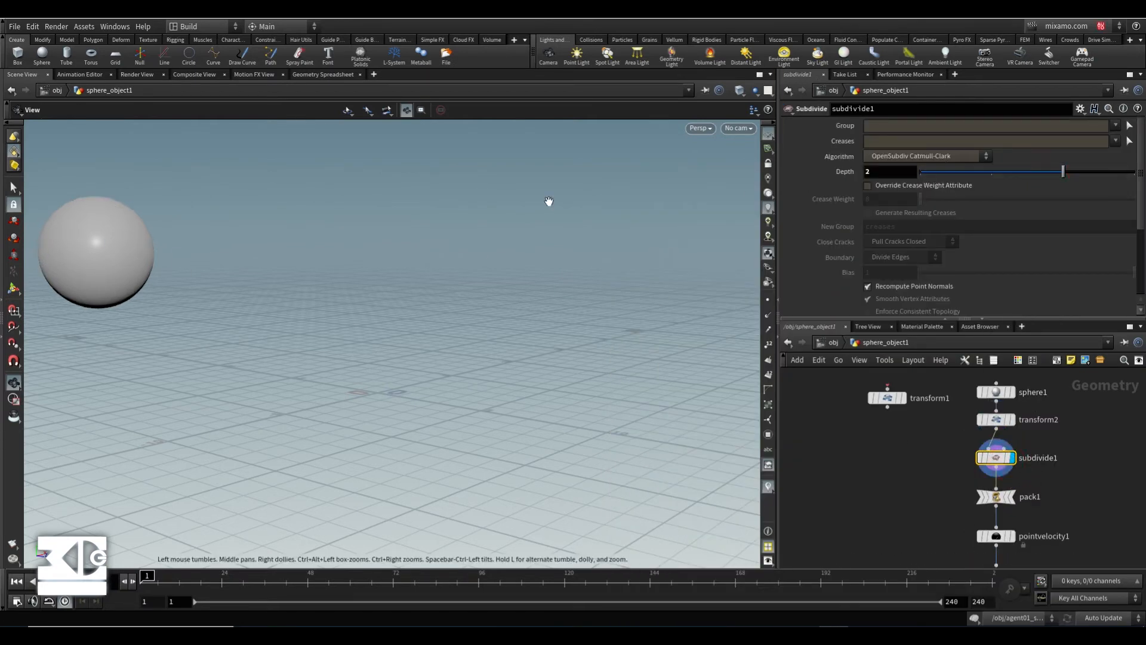
# Show the sphere in wireframe, inspect its mesh density, and set the subdivision depth to 1
pyautogui.hotkey('shift', 'w')
pyautogui.moveTo(114, 200); pyautogui.dragTo(248, 205, button='middle')
pyautogui.scroll(4, 234, 238)
pyautogui.press('h')
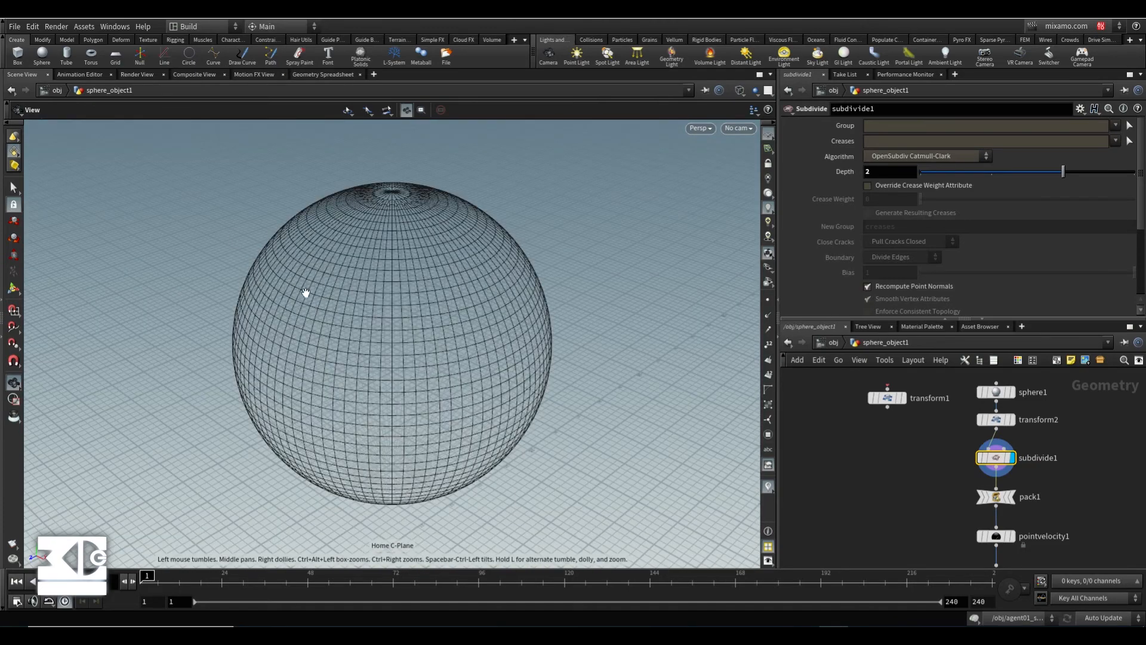
pyautogui.moveTo(318, 373); pyautogui.dragTo(364, 331)
pyautogui.moveTo(1063, 171); pyautogui.dragTo(991, 171)
# Display the pack1 node and open the node information for subdivide1
pyautogui.scroll(-2, 935, 507)
pyautogui.moveTo(937, 546); pyautogui.dragTo(901, 483, button='middle')
pyautogui.click(962, 439)
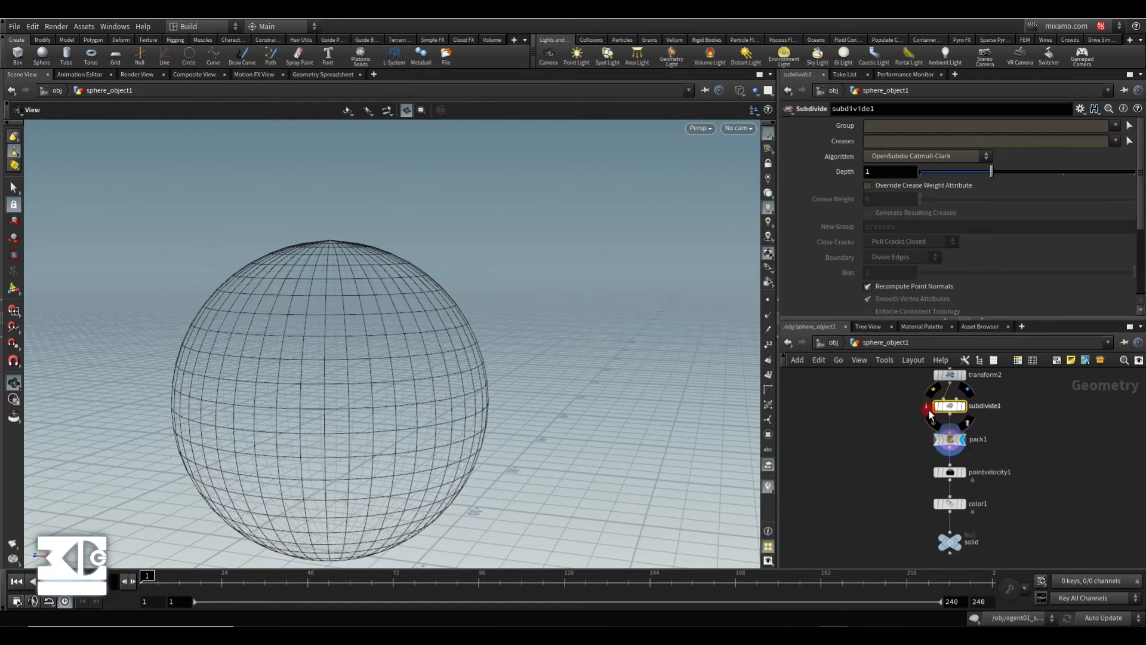
pyautogui.click(926, 405)
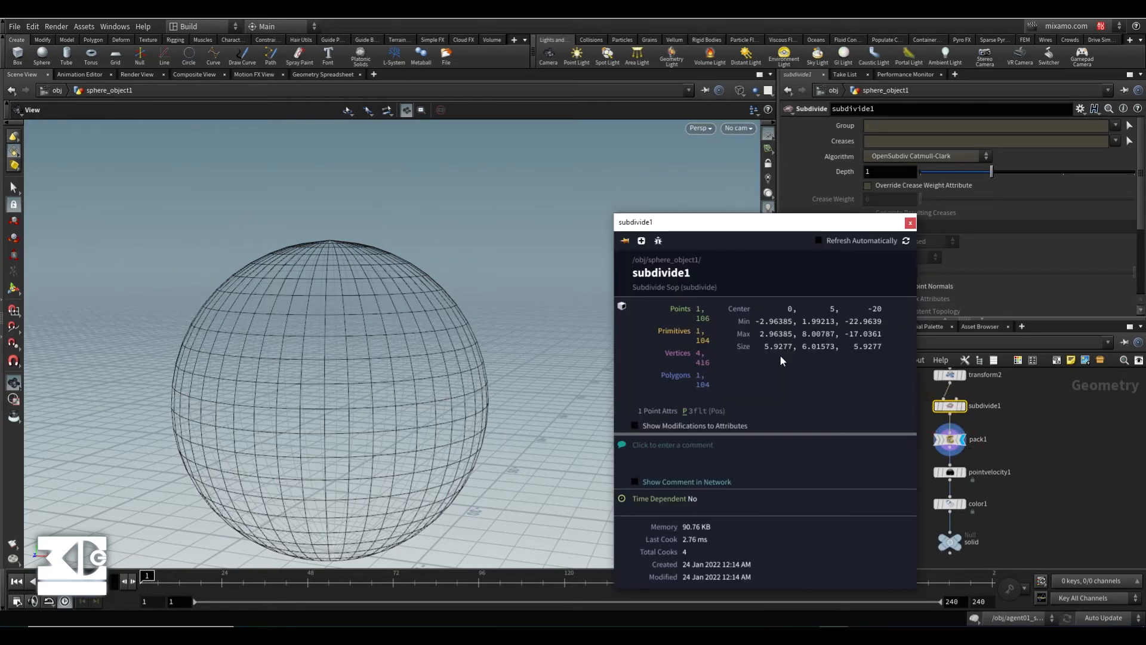
# Examine the node information for pack1, including its point and primitive counts, and close it
pyautogui.click(952, 446)
pyautogui.click(926, 438)
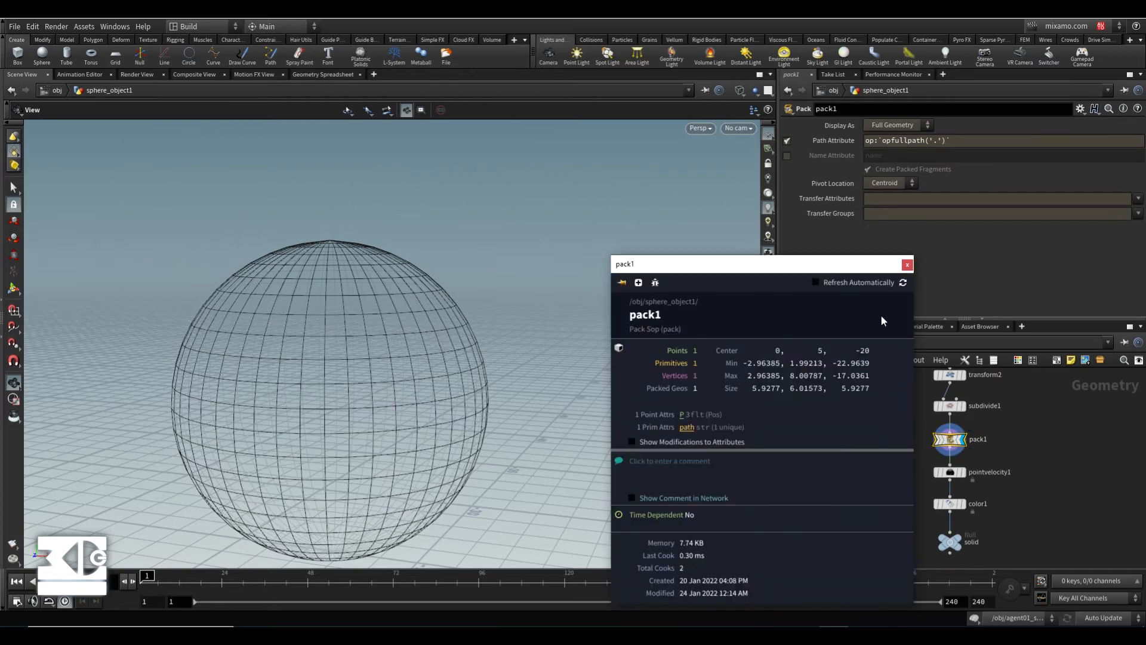
pyautogui.click(907, 264)
# Display the pointvelocity1 node and switch the sphere back to shaded view
pyautogui.click(963, 472)
pyautogui.press('w')
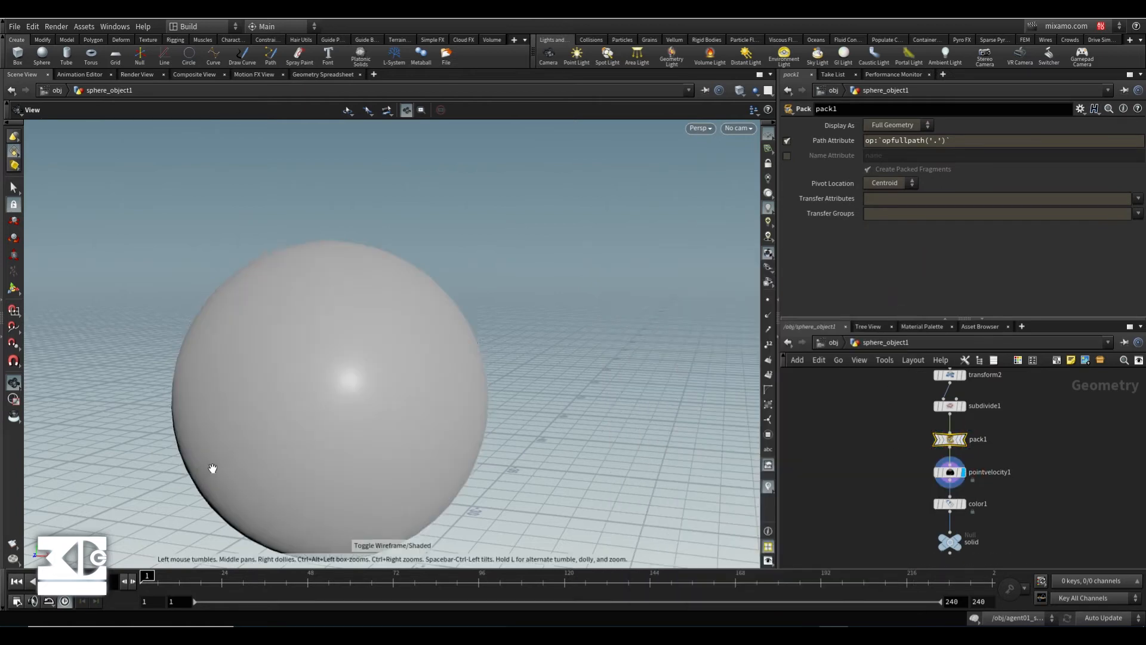
pyautogui.moveTo(212, 468); pyautogui.dragTo(430, 356)
# Review the parameters of the transform2 and pointvelocity1 nodes, checking the translation and added velocity
pyautogui.moveTo(929, 392); pyautogui.dragTo(925, 425, button='middle')
pyautogui.click(940, 406)
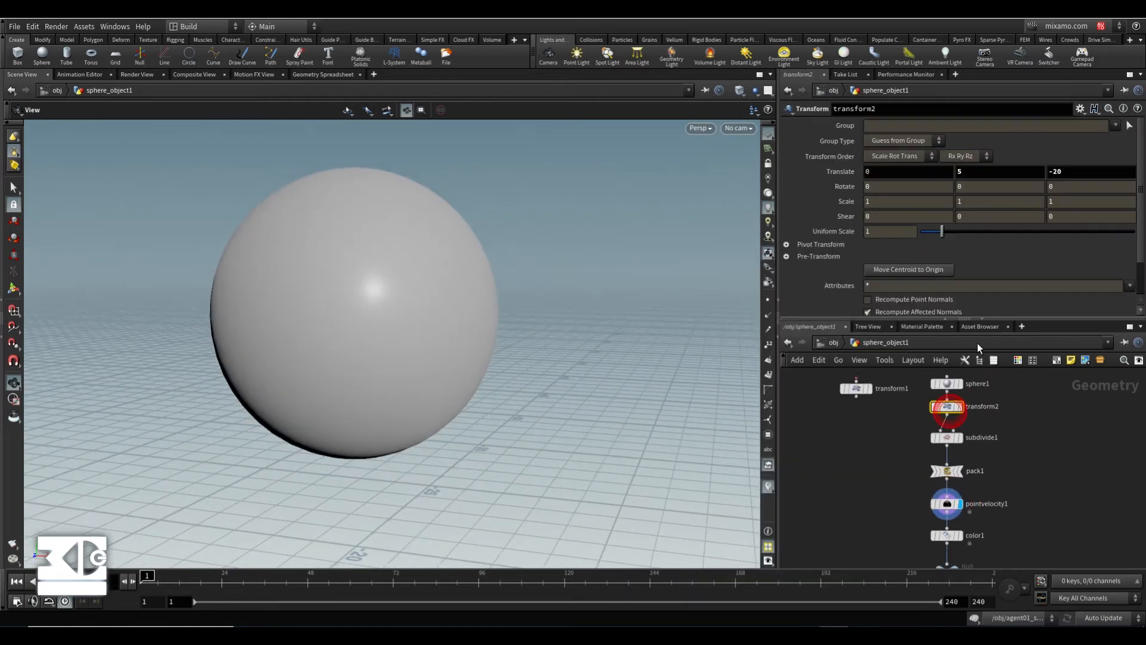
pyautogui.moveTo(976, 486); pyautogui.dragTo(958, 432, button='middle')
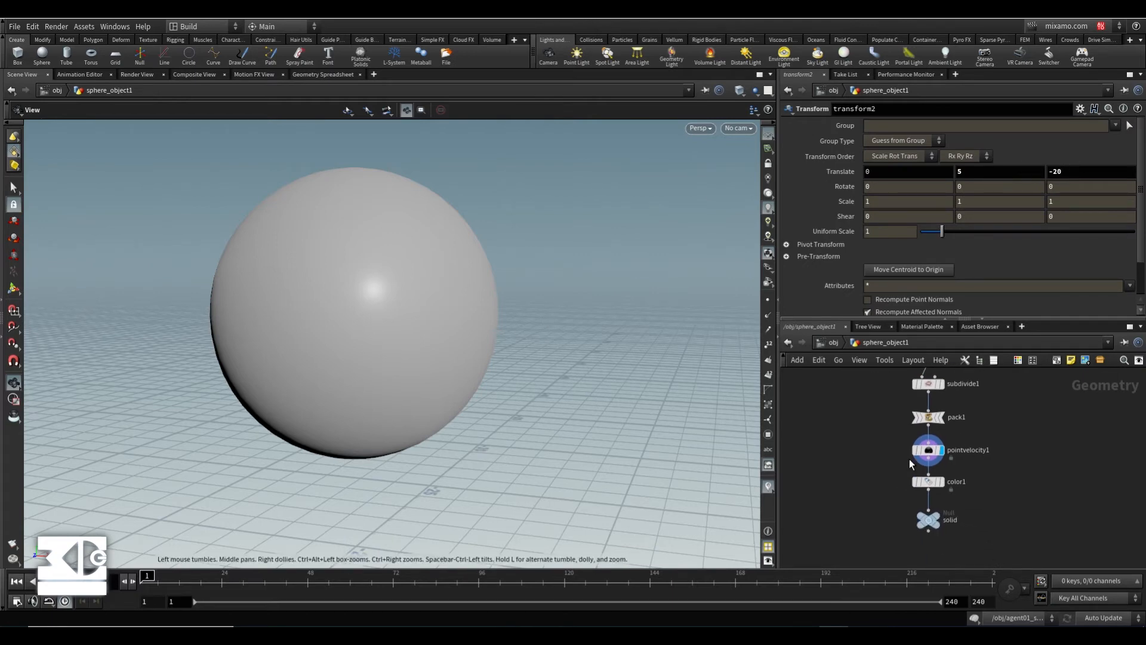
pyautogui.click(913, 452)
pyautogui.click(1075, 141)
pyautogui.click(869, 437)
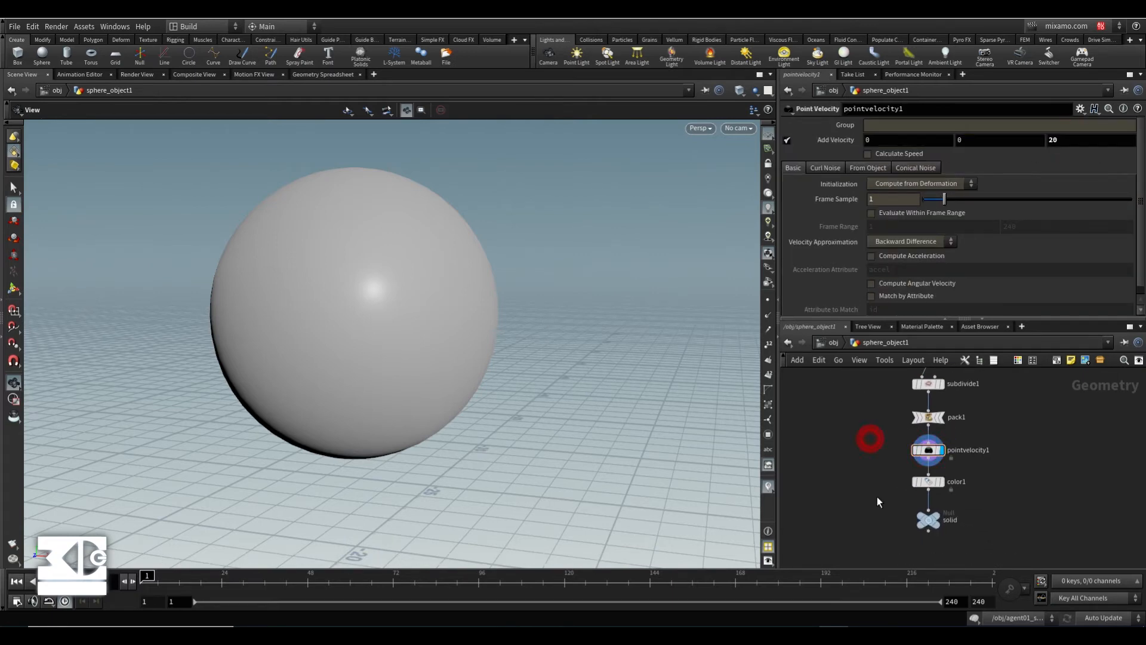
# Display the color1 node and the solid null at the end of the sphere network in turn
pyautogui.moveTo(876, 497); pyautogui.dragTo(855, 439, button='middle')
pyautogui.click(920, 425)
pyautogui.click(920, 470)
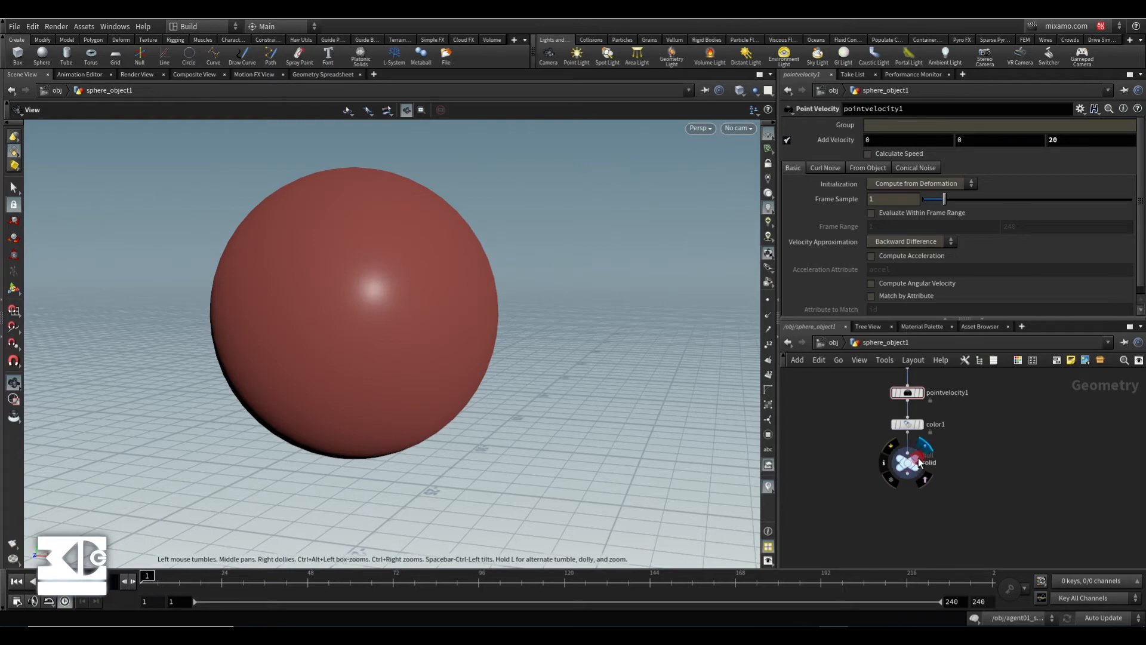
# Return to the object level, enter the crowd_sim network, and frame the running crowd from a raised view
pyautogui.click(835, 341)
pyautogui.doubleClick(878, 465)
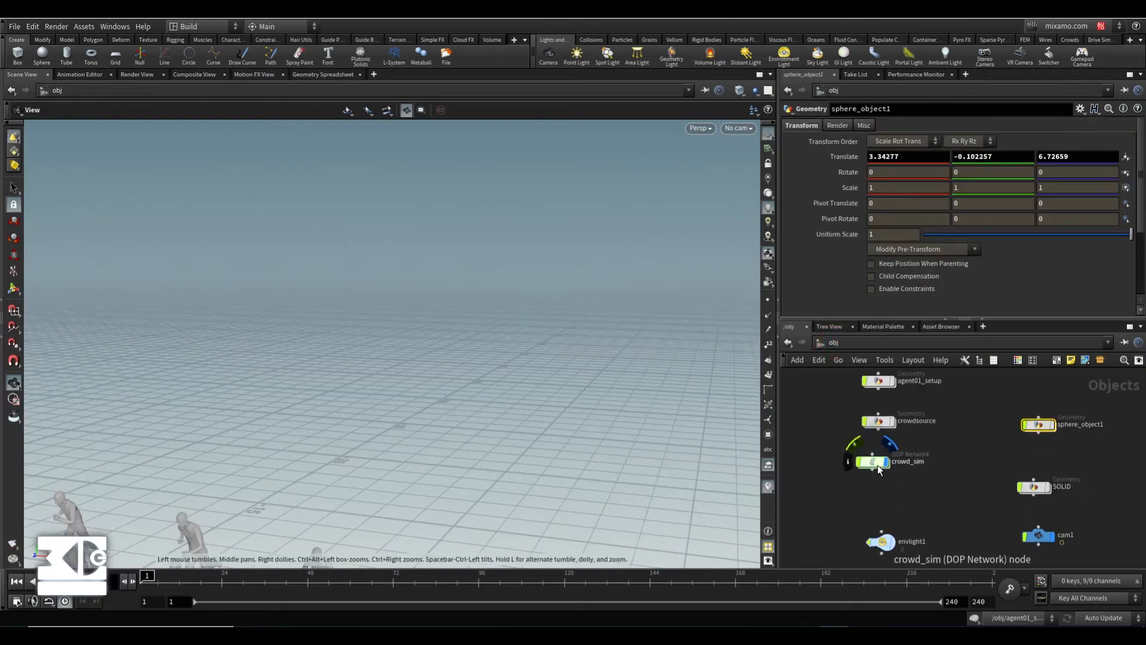
pyautogui.moveTo(256, 440); pyautogui.dragTo(400, 427)
pyautogui.moveTo(400, 427); pyautogui.dragTo(302, 358, button='middle')
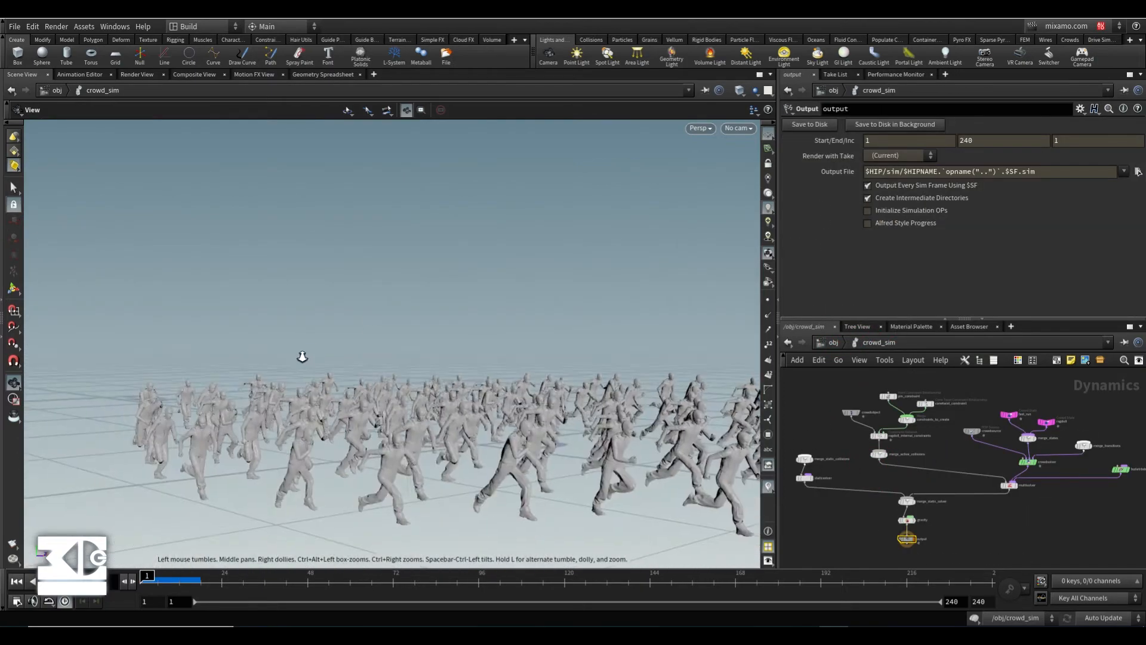
pyautogui.moveTo(302, 358); pyautogui.dragTo(268, 317)
pyautogui.hotkey('space', 'h')
pyautogui.scroll(4, 269, 317)
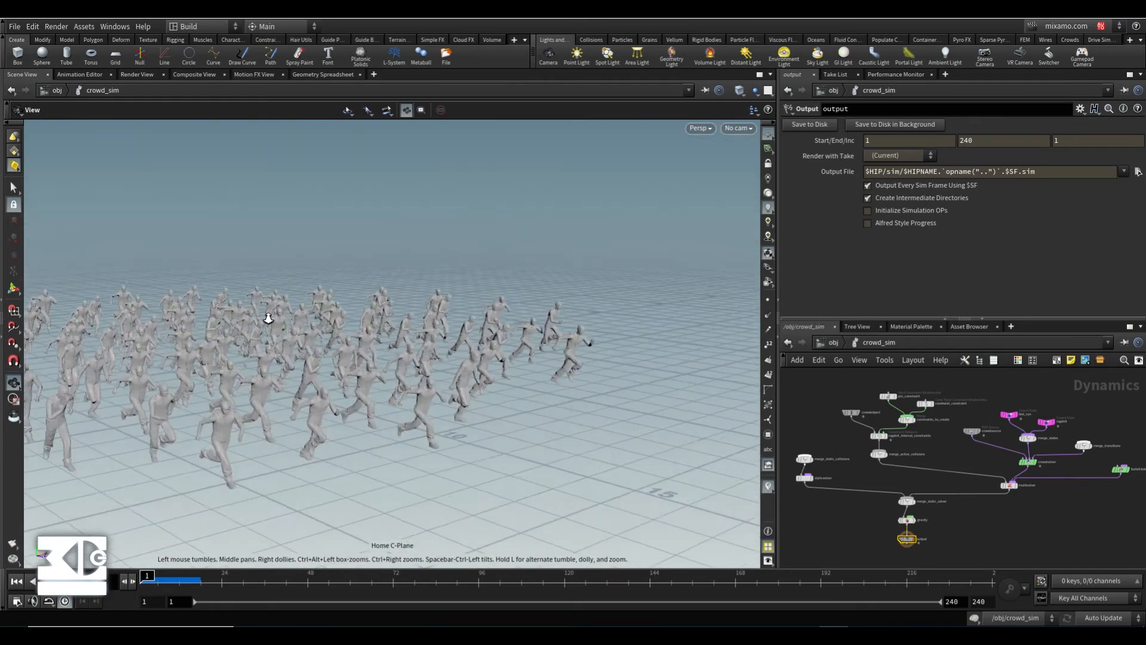
pyautogui.moveTo(268, 317); pyautogui.dragTo(421, 309, button='middle')
# Add a Static Object node to the crowd_sim network, above crowdobject
pyautogui.moveTo(845, 436); pyautogui.dragTo(852, 444, button='middle')
pyautogui.scroll(2, 852, 443)
pyautogui.press('Tab')
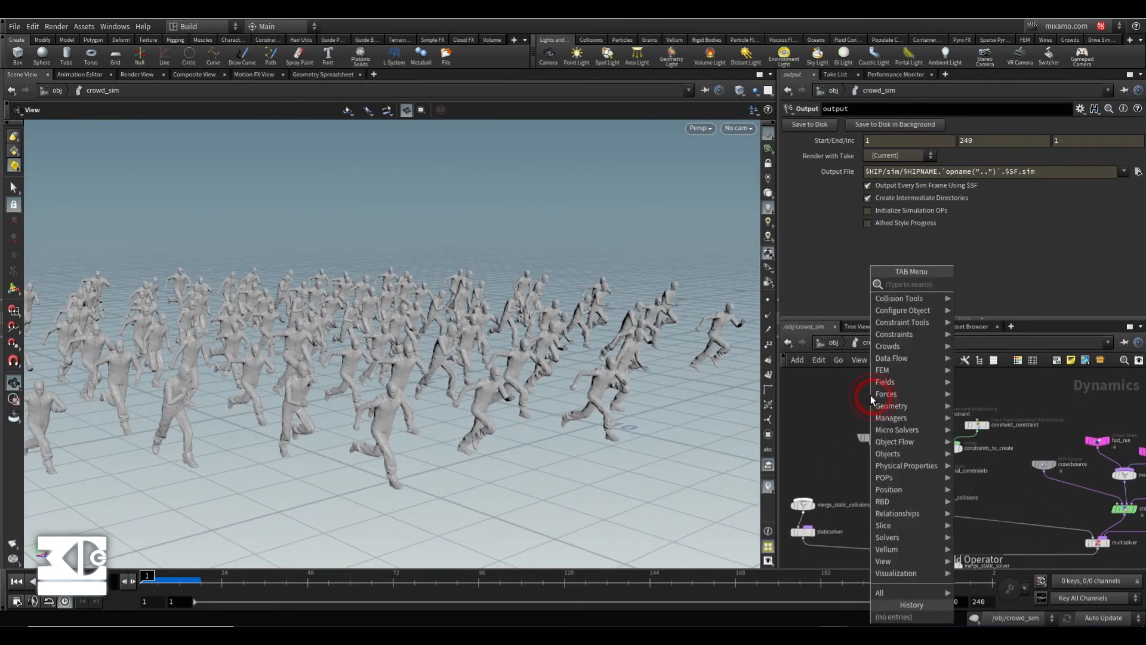
pyautogui.write('stat')
pyautogui.click(972, 284)
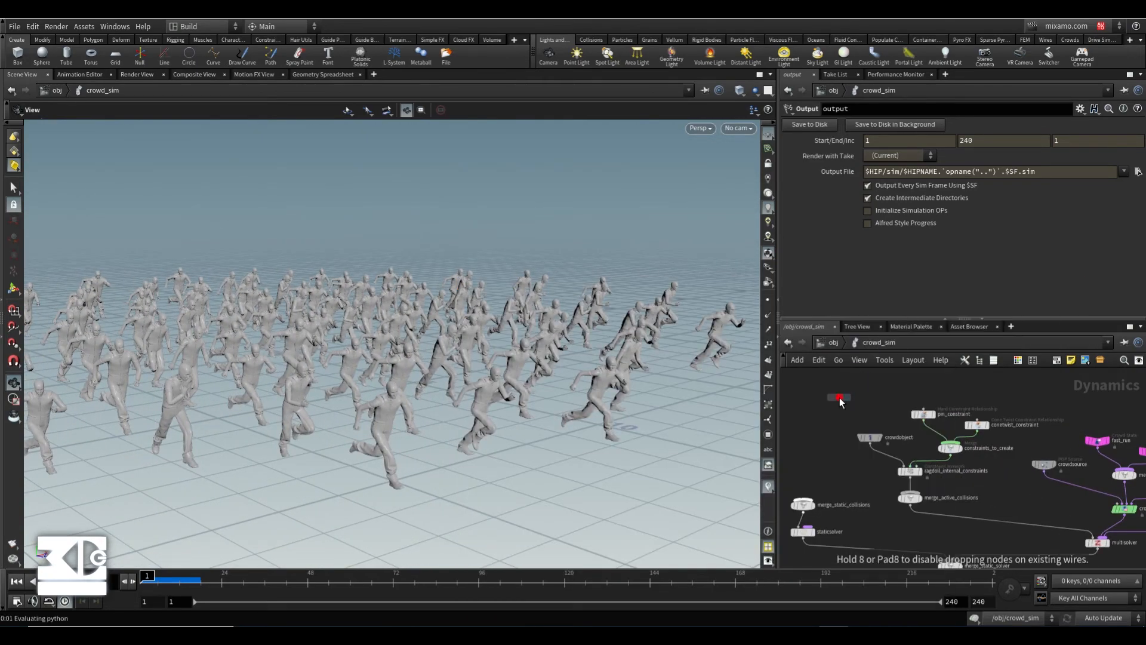
pyautogui.click(843, 398)
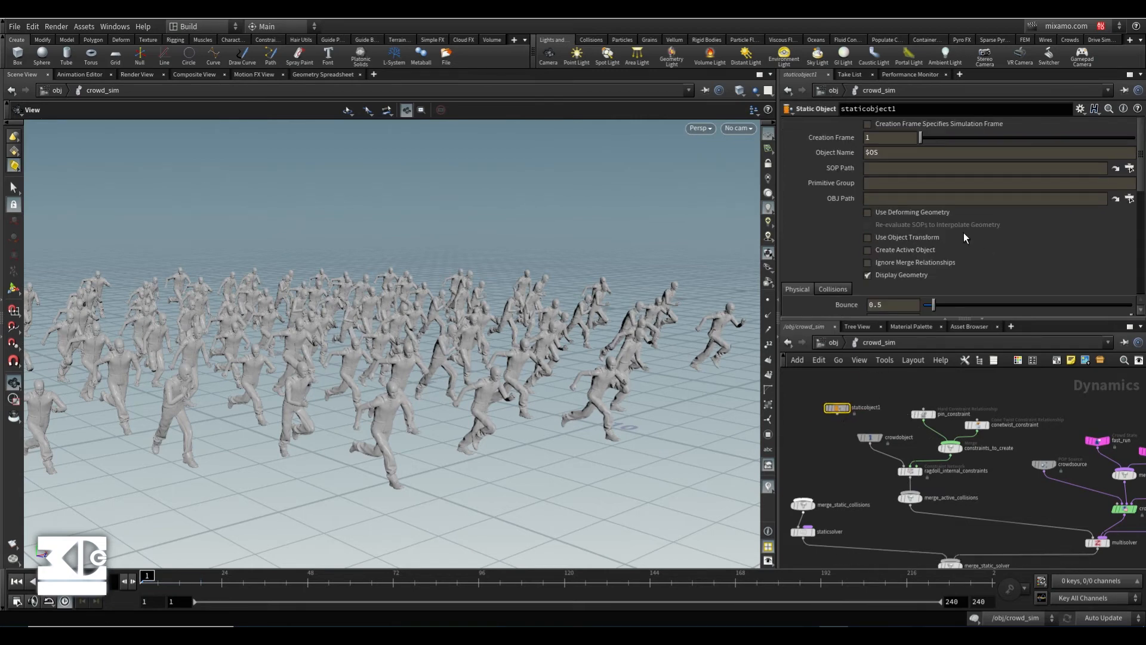
# Set the static object's SOP path to /obj/sphere_object1/solid
pyautogui.click(1130, 169)
pyautogui.scroll(-1, 1009, 164)
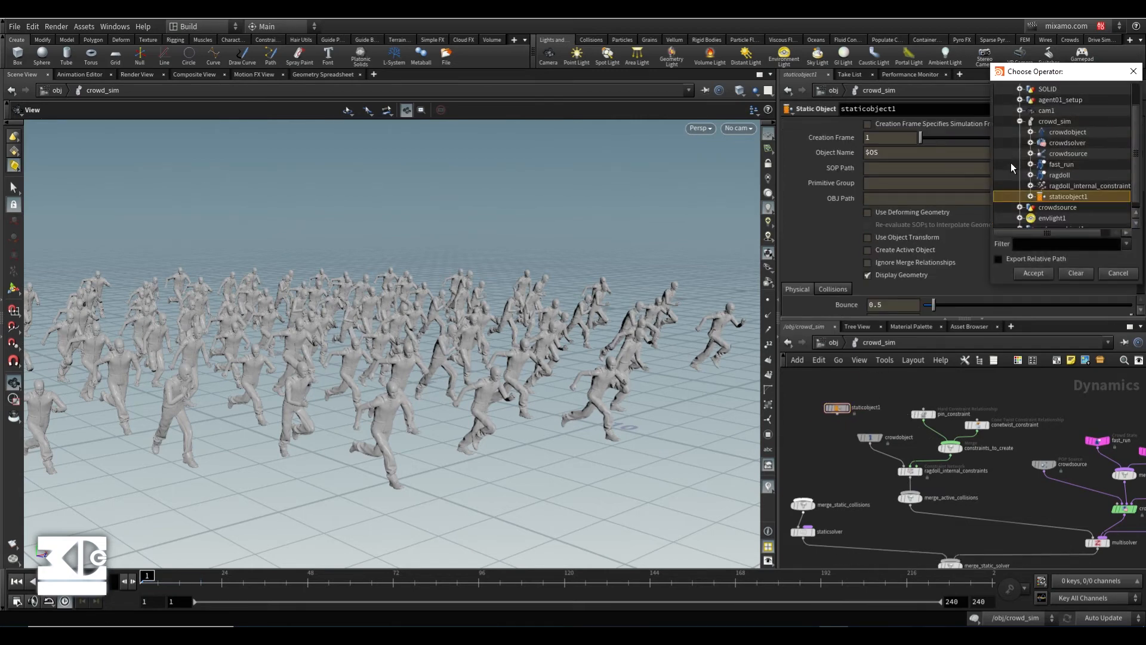
pyautogui.click(1019, 122)
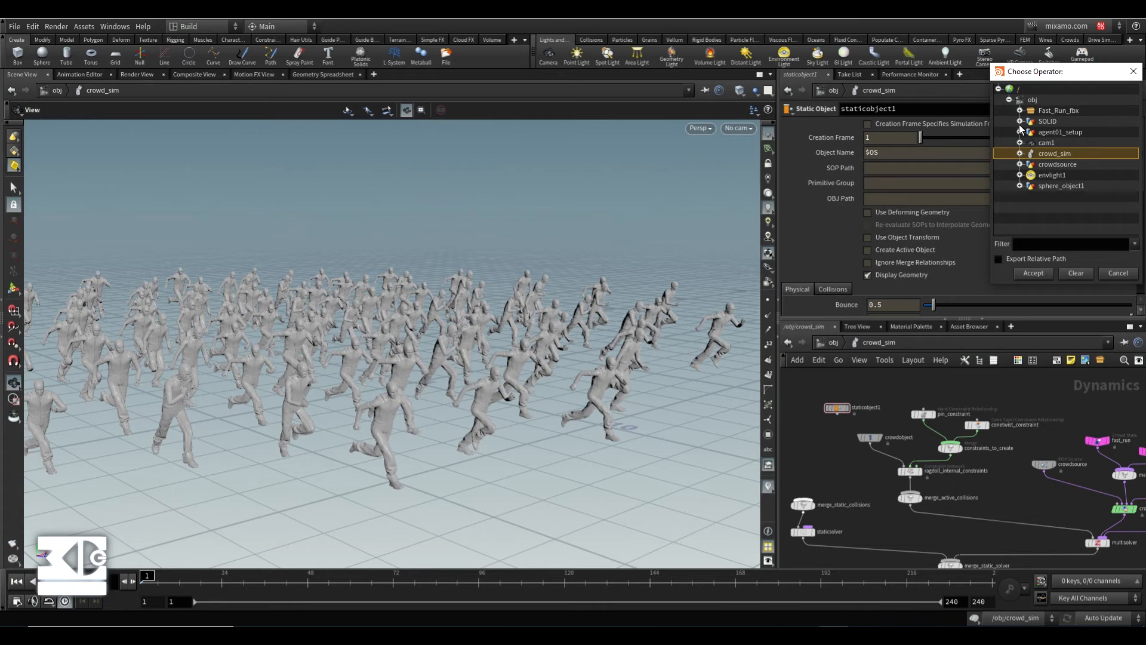
pyautogui.click(1020, 123)
pyautogui.click(1019, 123)
pyautogui.click(1019, 186)
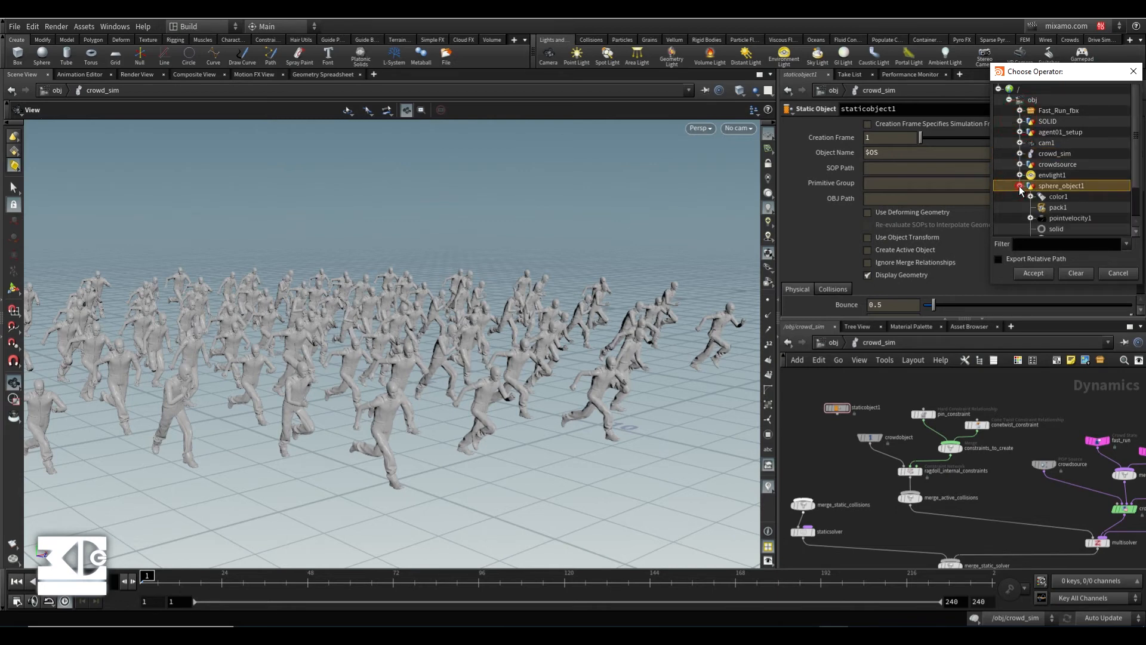
pyautogui.scroll(-1, 1026, 206)
pyautogui.click(1055, 197)
pyautogui.click(1037, 273)
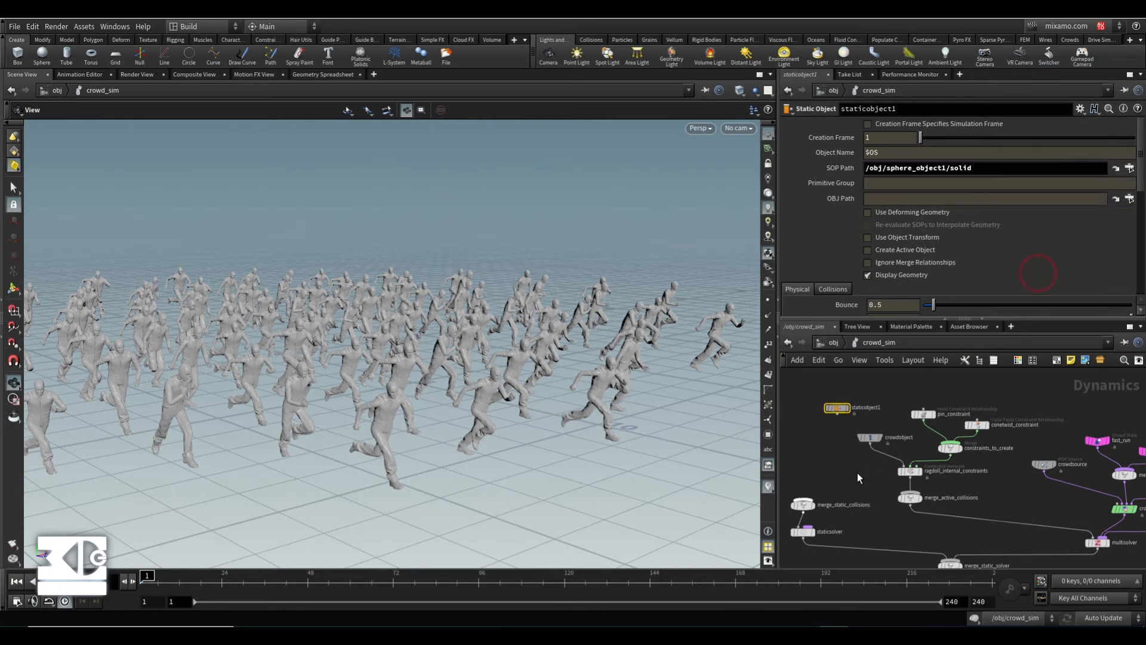
# Wire staticobject1 into merge_active_collisions and display the static object
pyautogui.moveTo(838, 417); pyautogui.dragTo(910, 492)
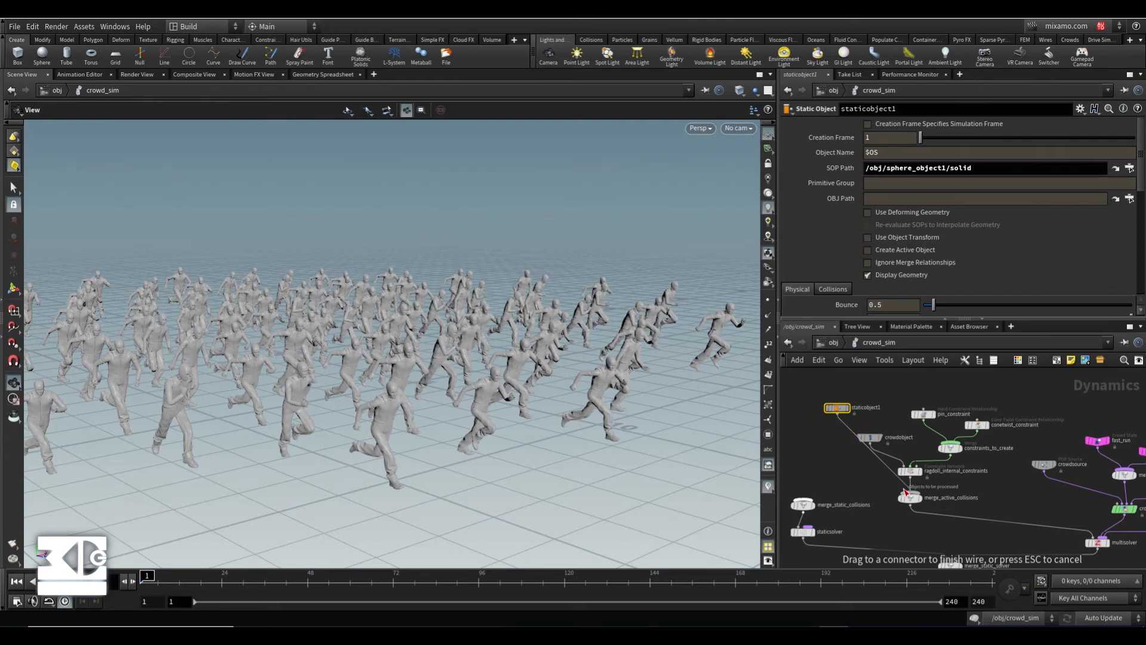
pyautogui.click(848, 408)
pyautogui.moveTo(833, 410); pyautogui.dragTo(804, 409)
pyautogui.scroll(-3, 870, 395)
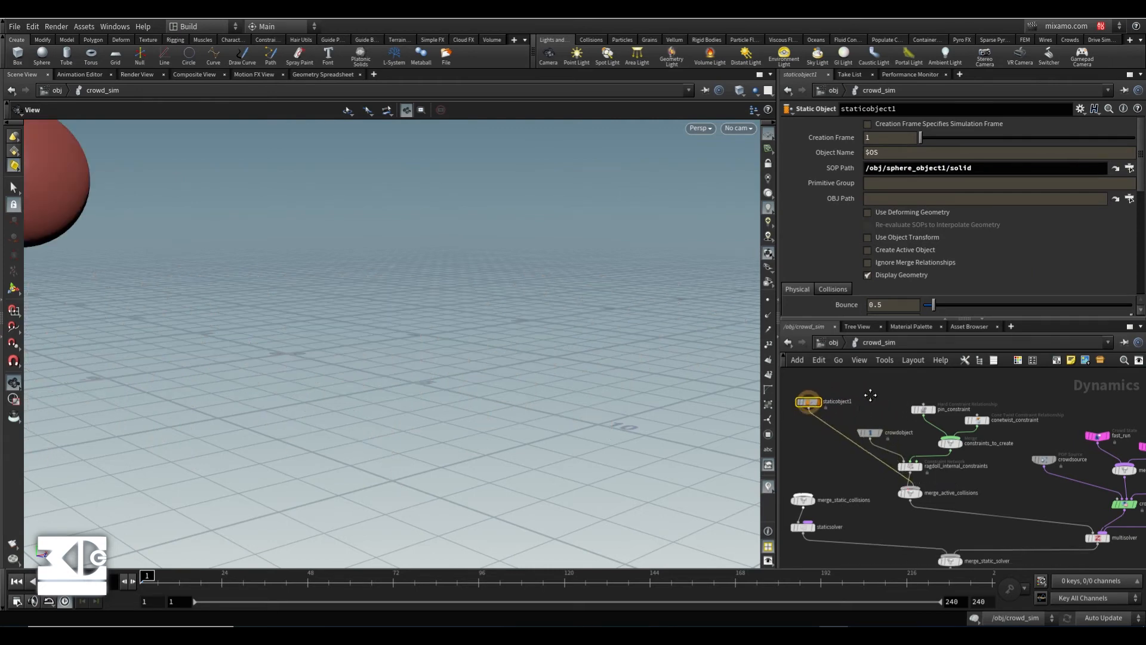
pyautogui.moveTo(854, 401); pyautogui.dragTo(881, 399, button='middle')
pyautogui.scroll(3, 954, 486)
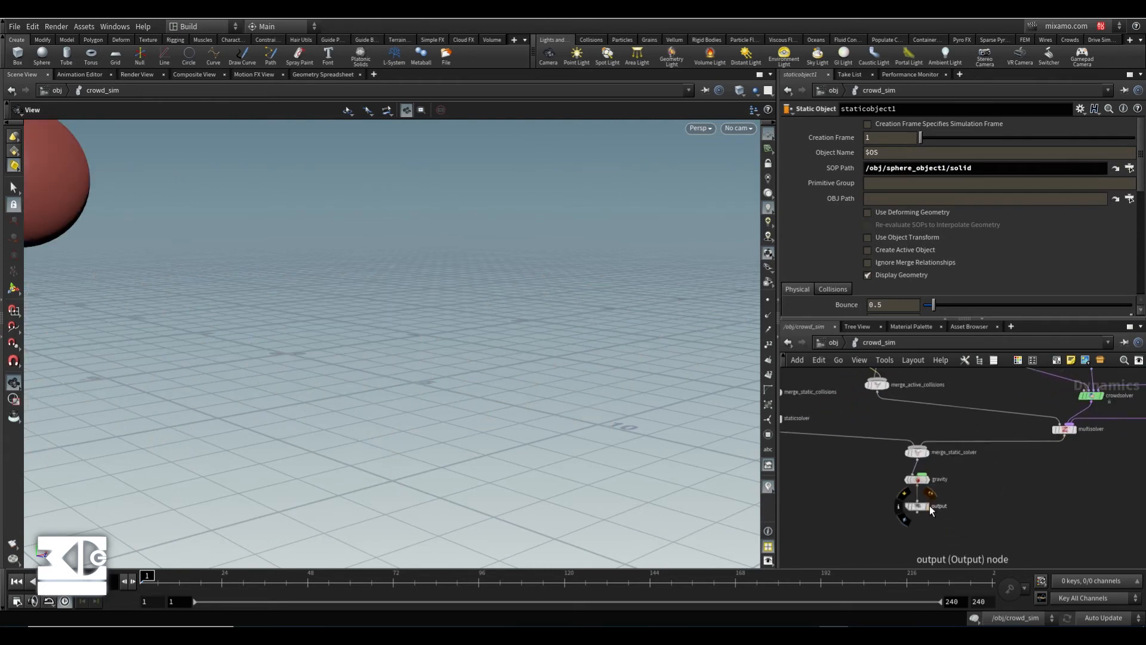
# Add a Crowd Trigger node above merge_transitions in the crowd_sim network
pyautogui.moveTo(828, 481); pyautogui.dragTo(851, 482, button='middle')
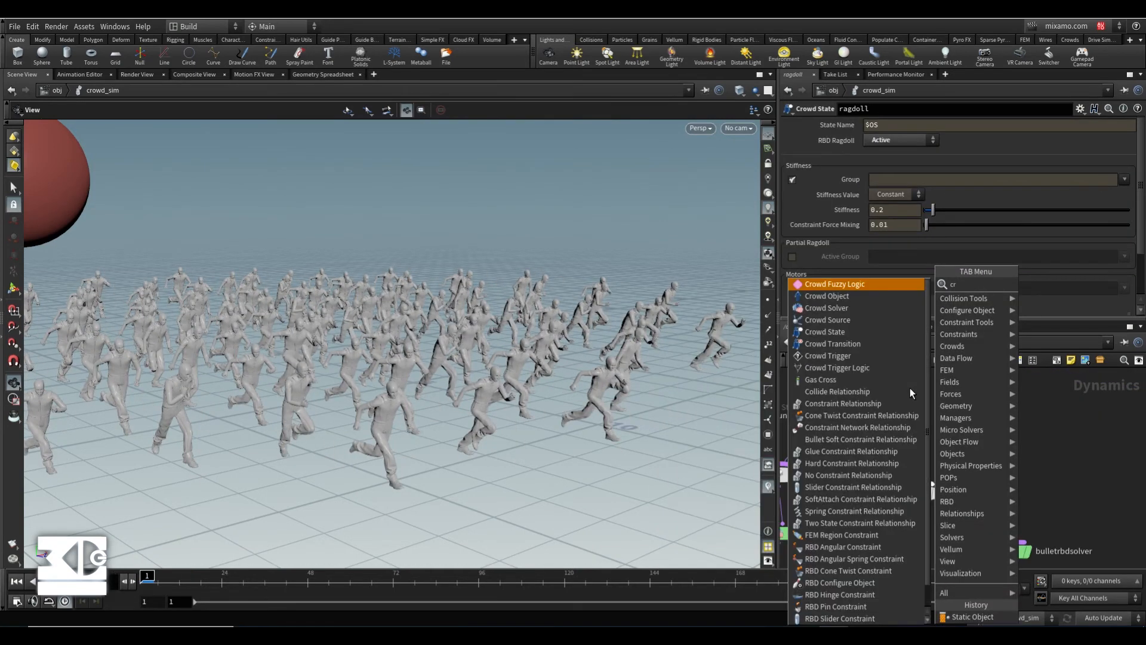
pyautogui.click(875, 367)
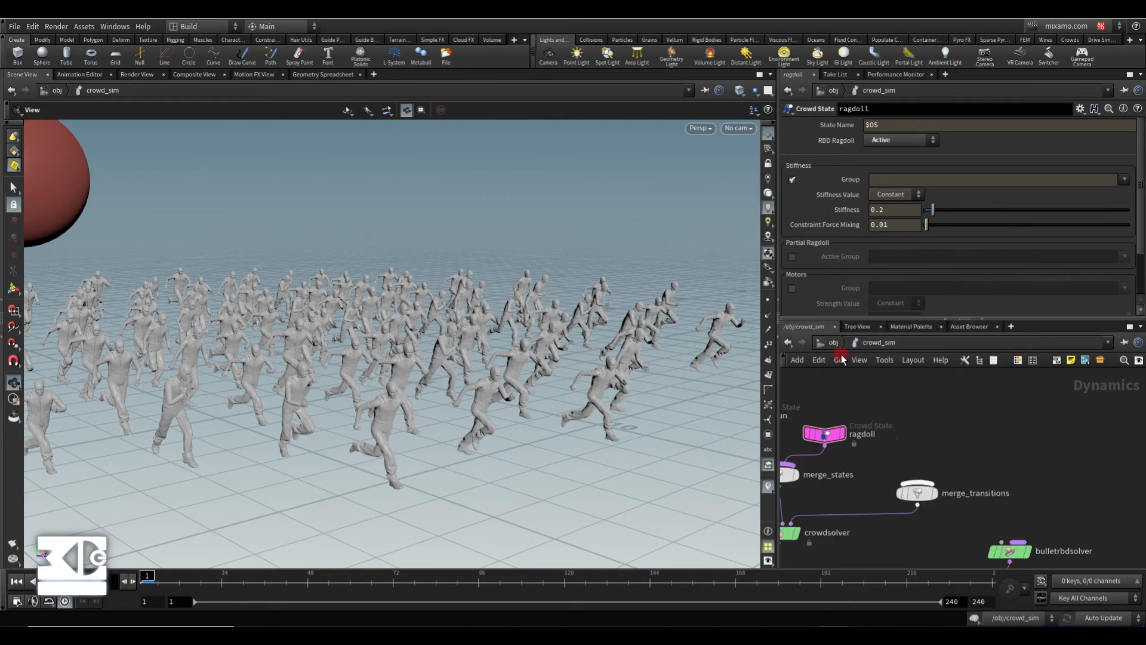
pyautogui.click(919, 431)
# Add a Crowd Transition node between crowdtrigger1 and merge_transitions
pyautogui.press('Tab')
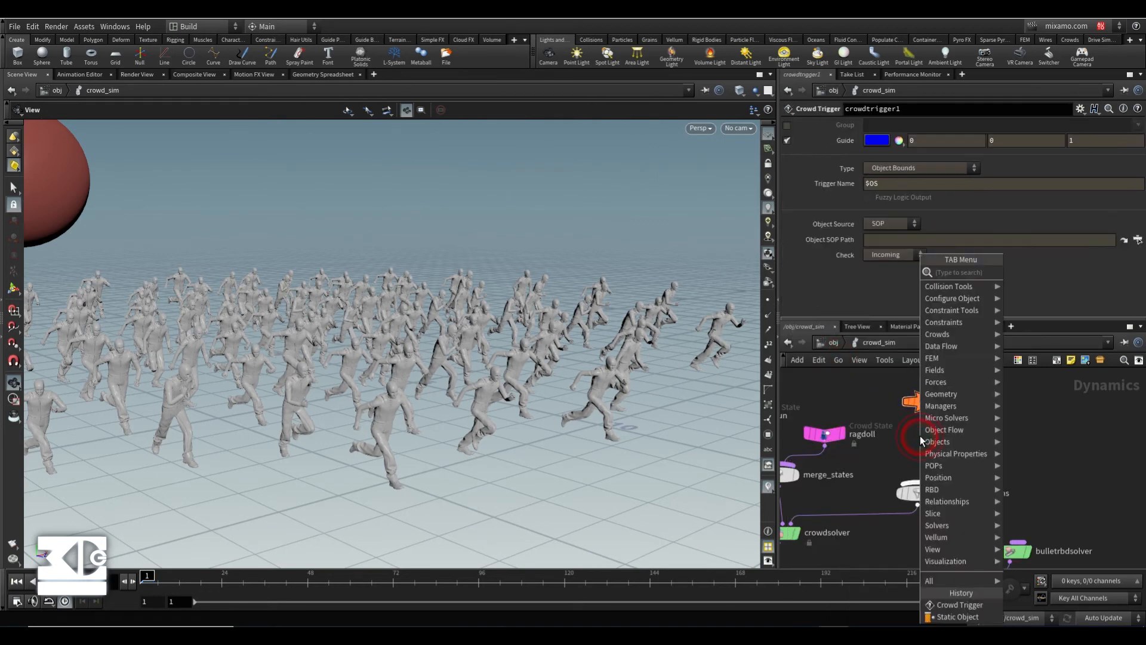
pyautogui.write('mer')
pyautogui.press('BackSpace')
pyautogui.press('BackSpace')
pyautogui.press('BackSpace')
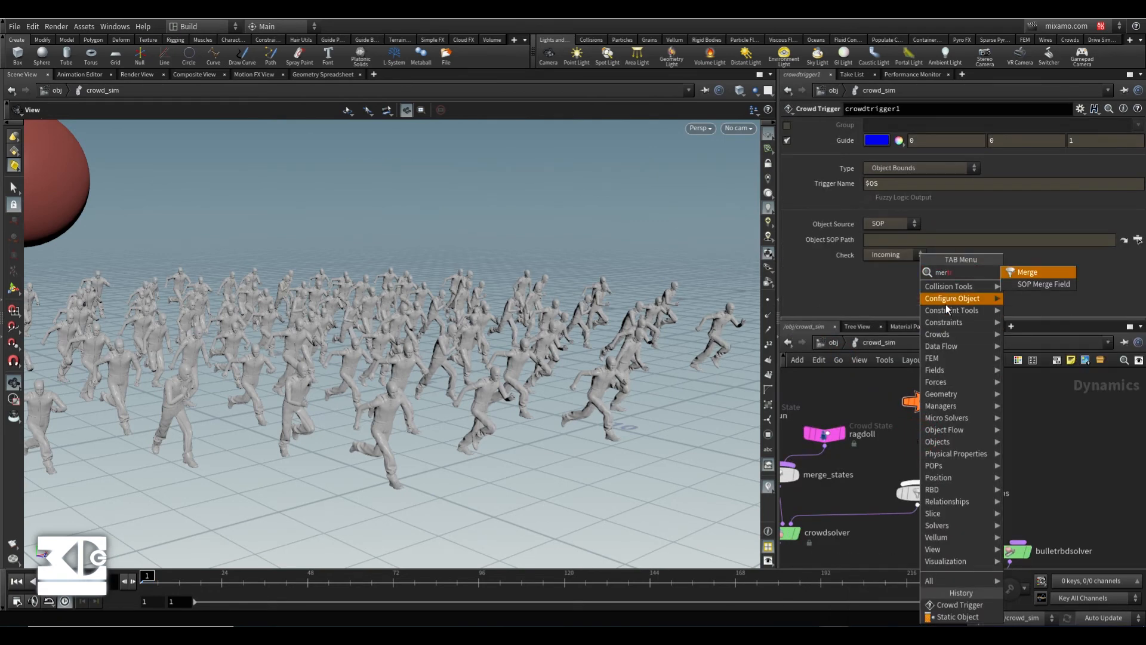
pyautogui.write('tr')
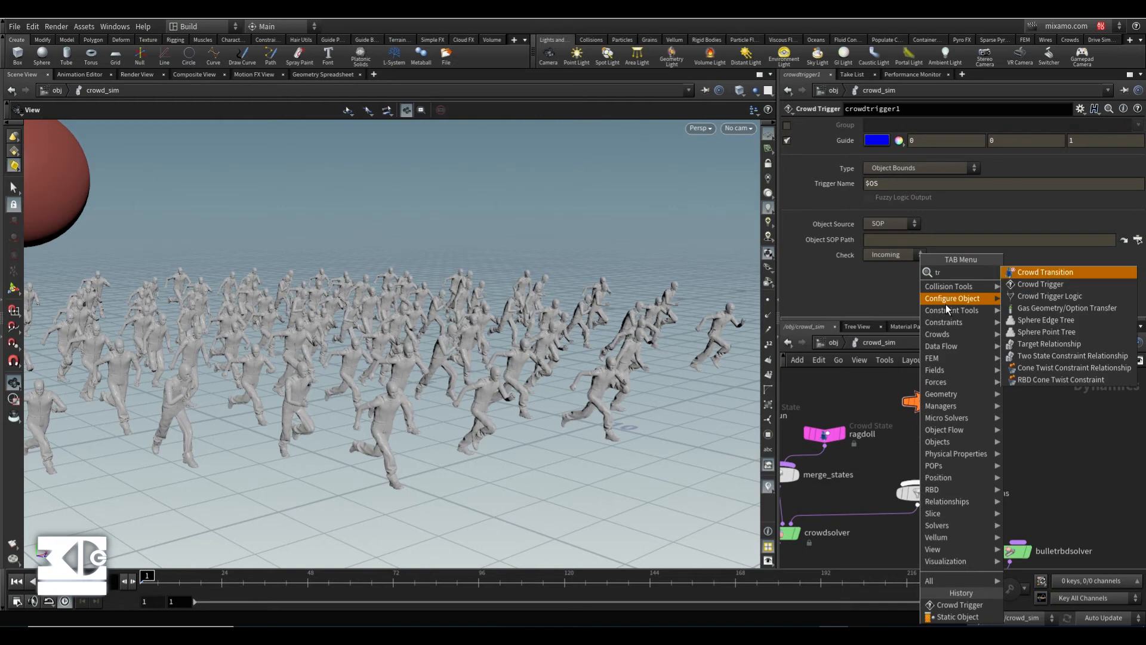
pyautogui.press('Return')
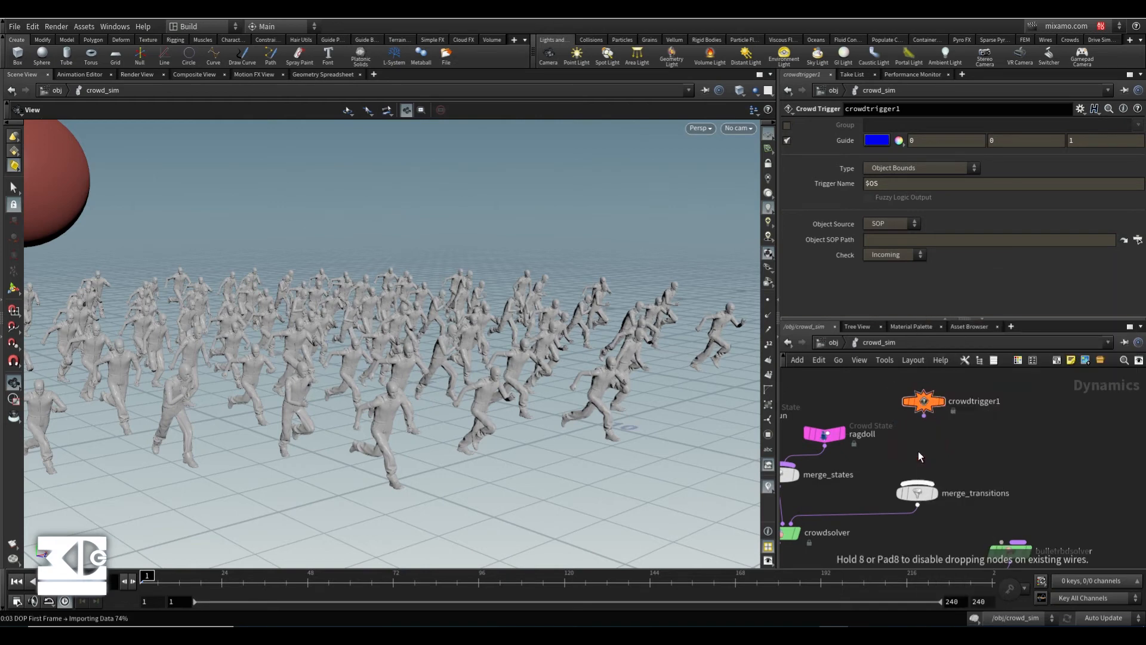
pyautogui.click(918, 449)
# Wire crowdtransition1 into merge_transitions and connect crowdtrigger1 to the transition's input
pyautogui.click(918, 456)
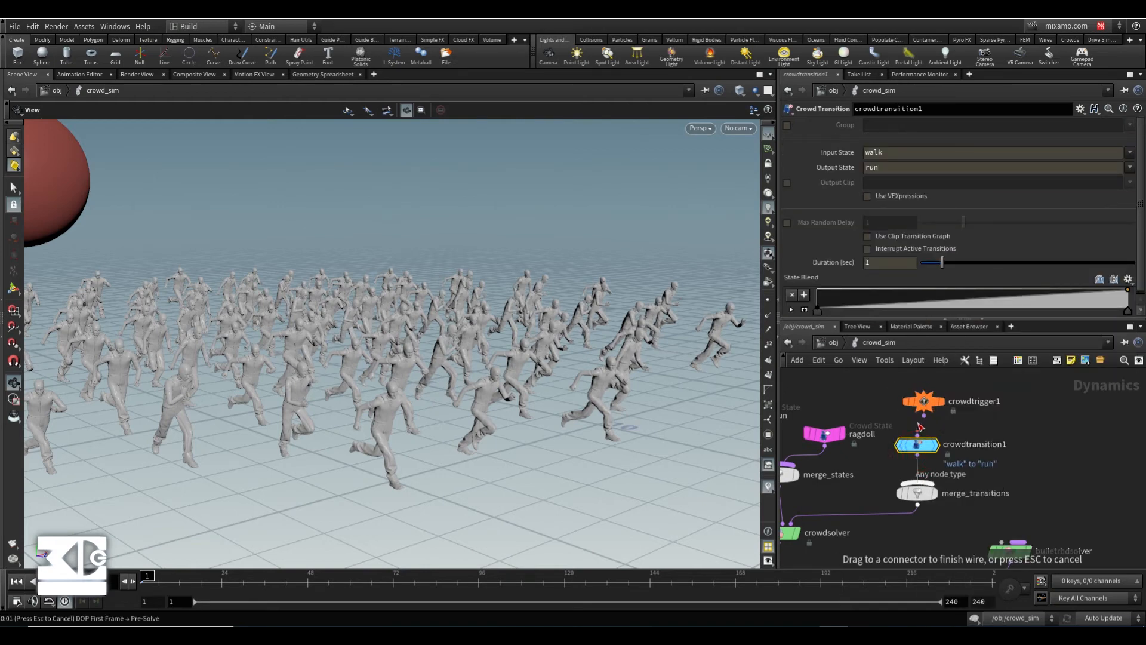
pyautogui.click(918, 481)
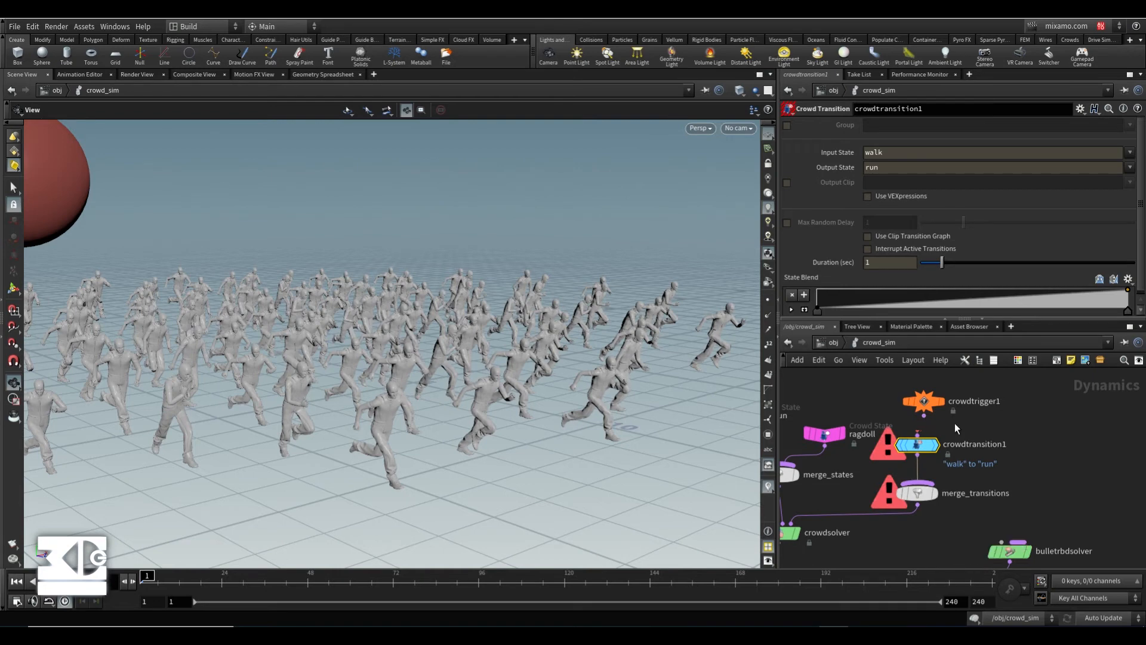
pyautogui.click(923, 415)
pyautogui.click(919, 446)
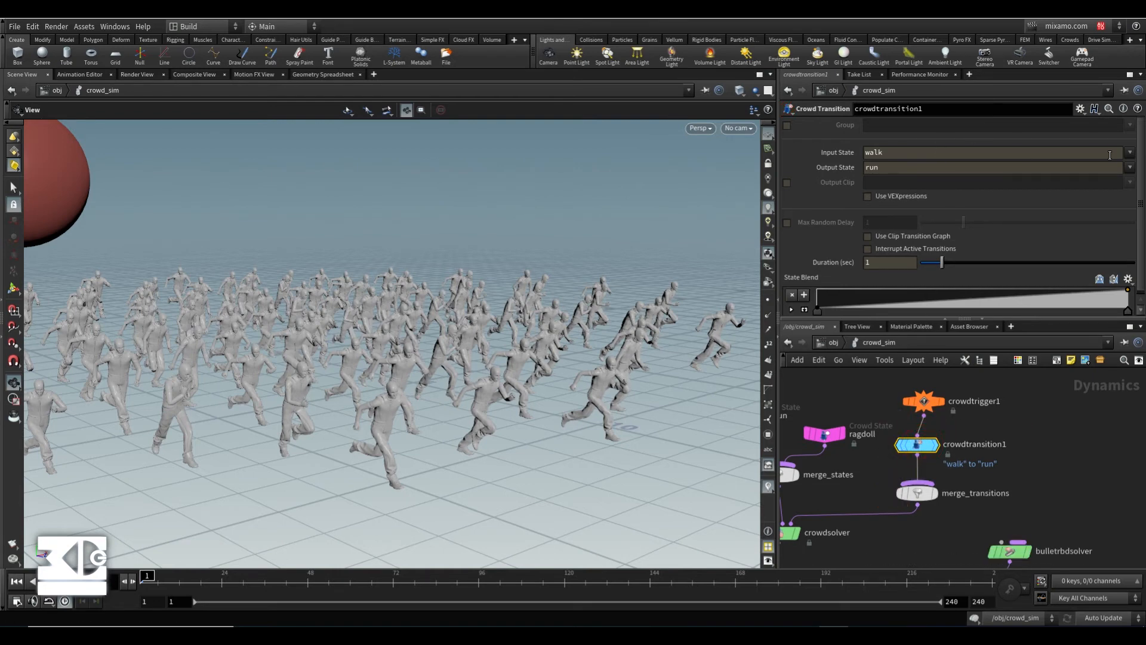
# Set the crowd transition's input state to fast_run and its output state to ragdoll
pyautogui.click(1129, 153)
pyautogui.click(1126, 167)
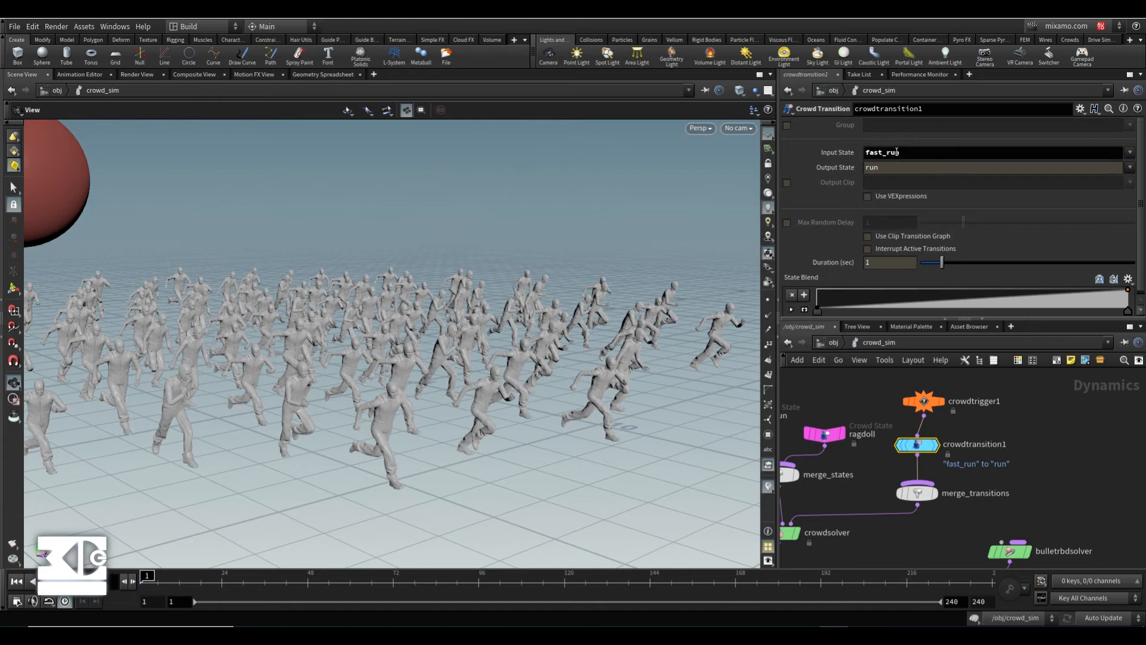
pyautogui.click(1129, 167)
pyautogui.click(1115, 185)
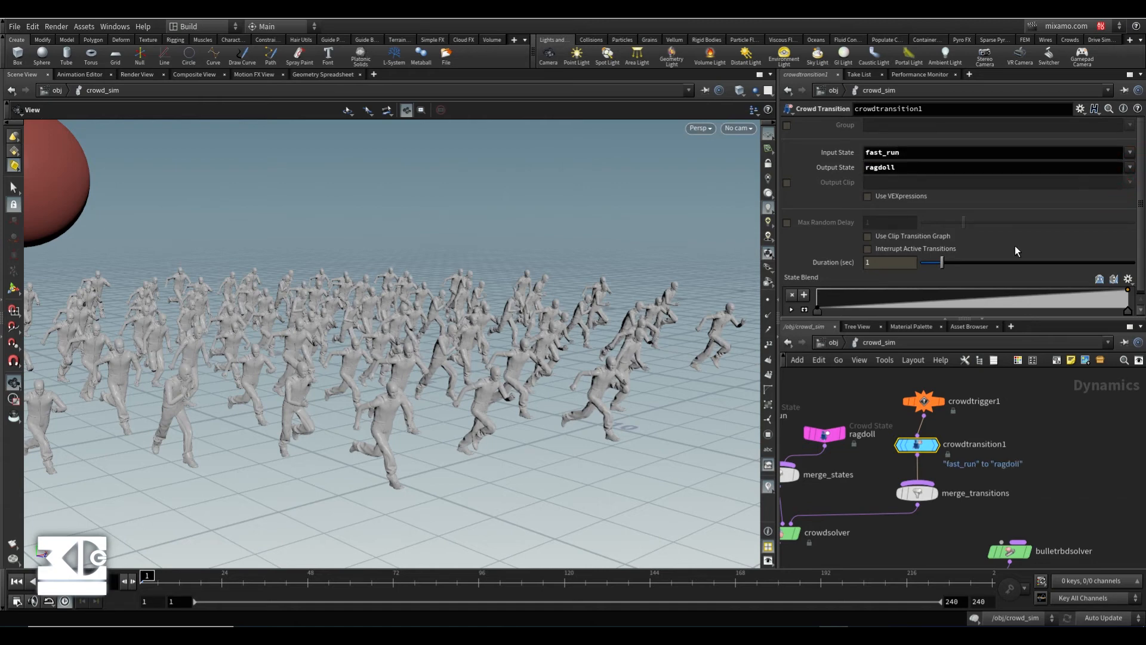
# Set the trigger type of crowdtrigger1 to RBD Impact Data
pyautogui.click(905, 399)
pyautogui.click(876, 225)
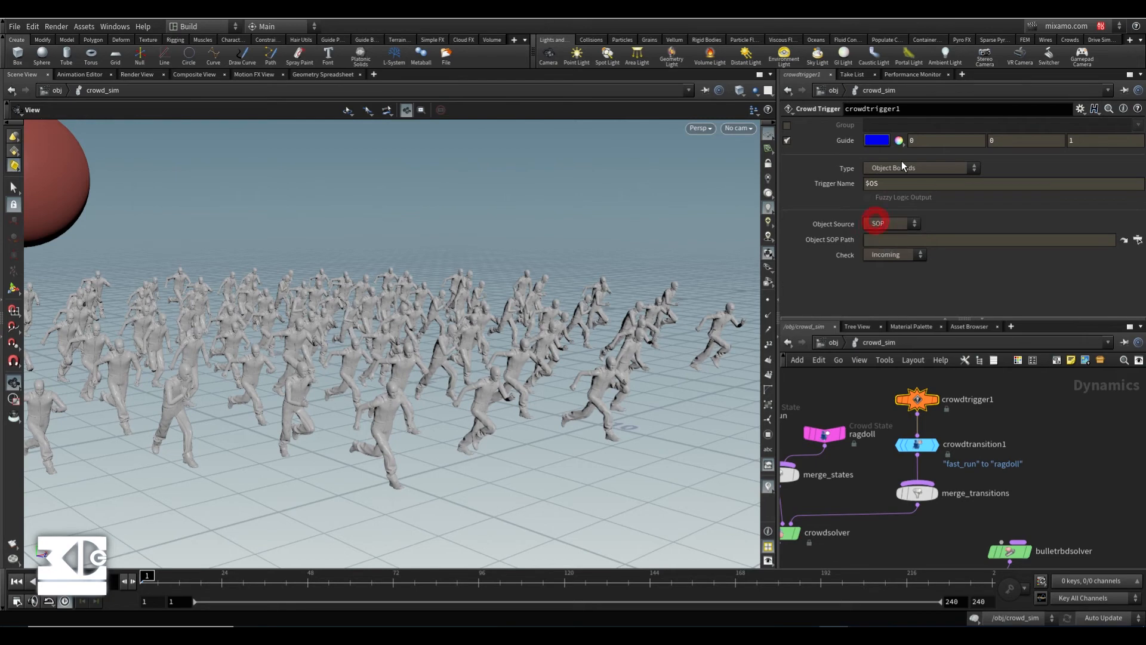
pyautogui.click(904, 167)
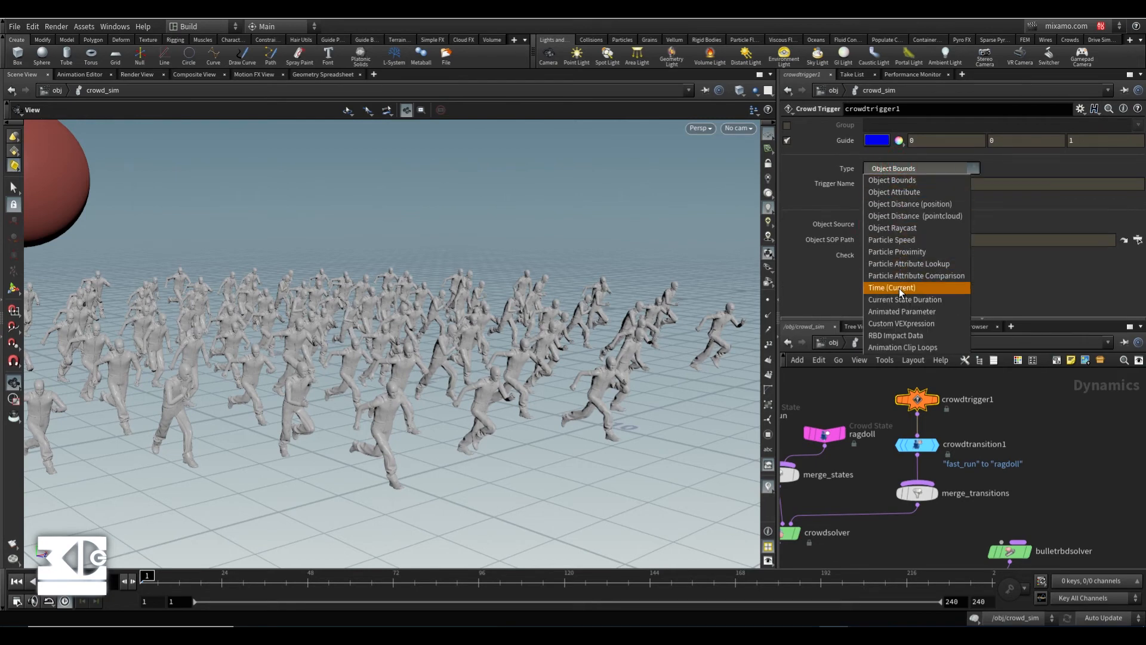
pyautogui.click(897, 331)
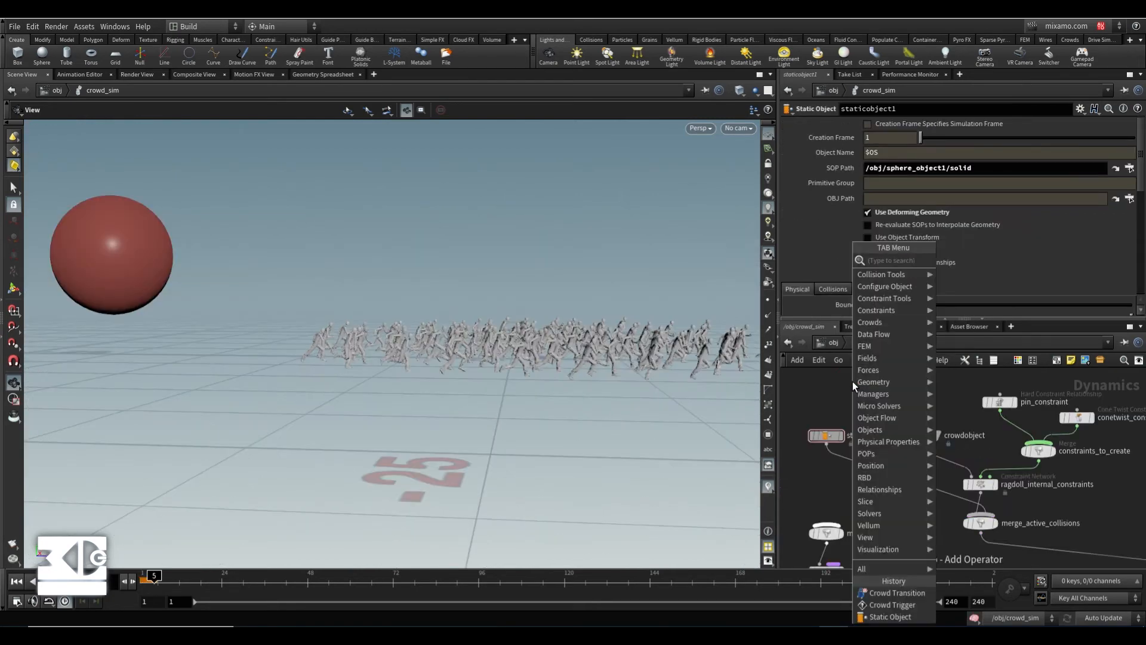
# Add an RBD Packed Object node near staticobject1 and disconnect staticobject1 from merge_active_collisions
pyautogui.write('rb')
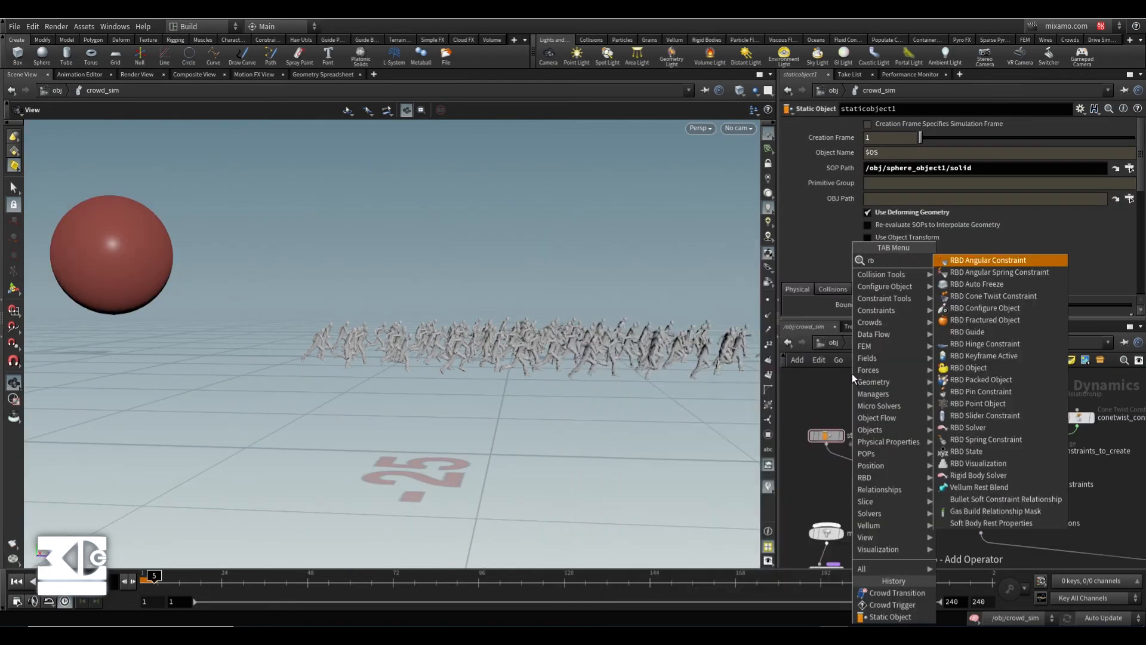
pyautogui.write('d')
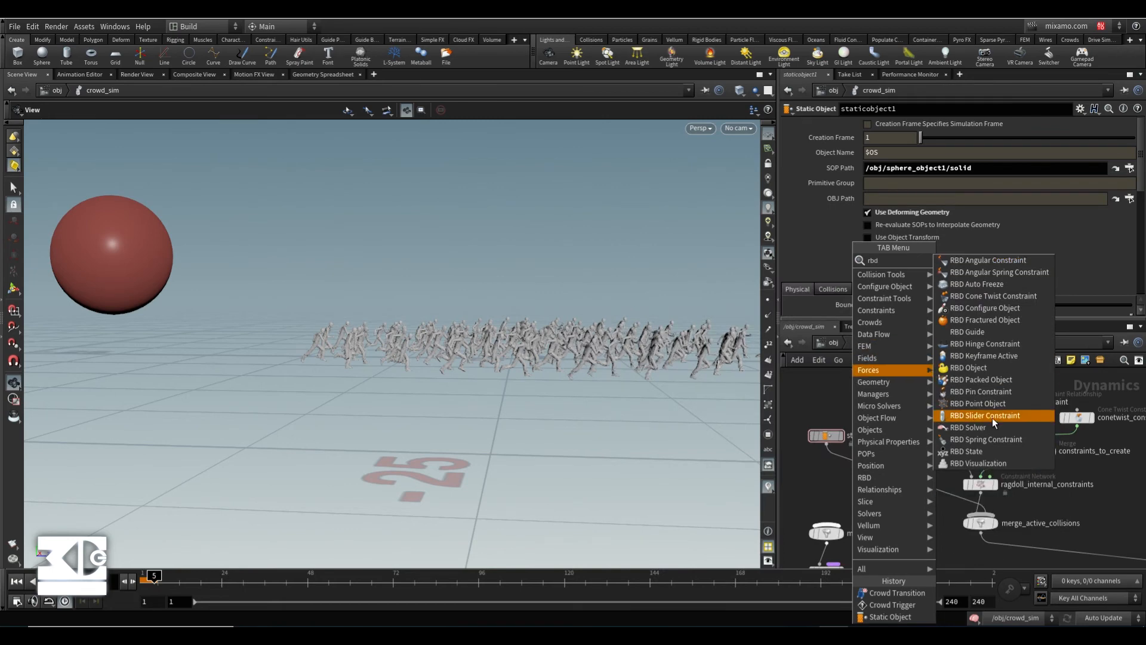
pyautogui.click(973, 380)
pyautogui.click(824, 404)
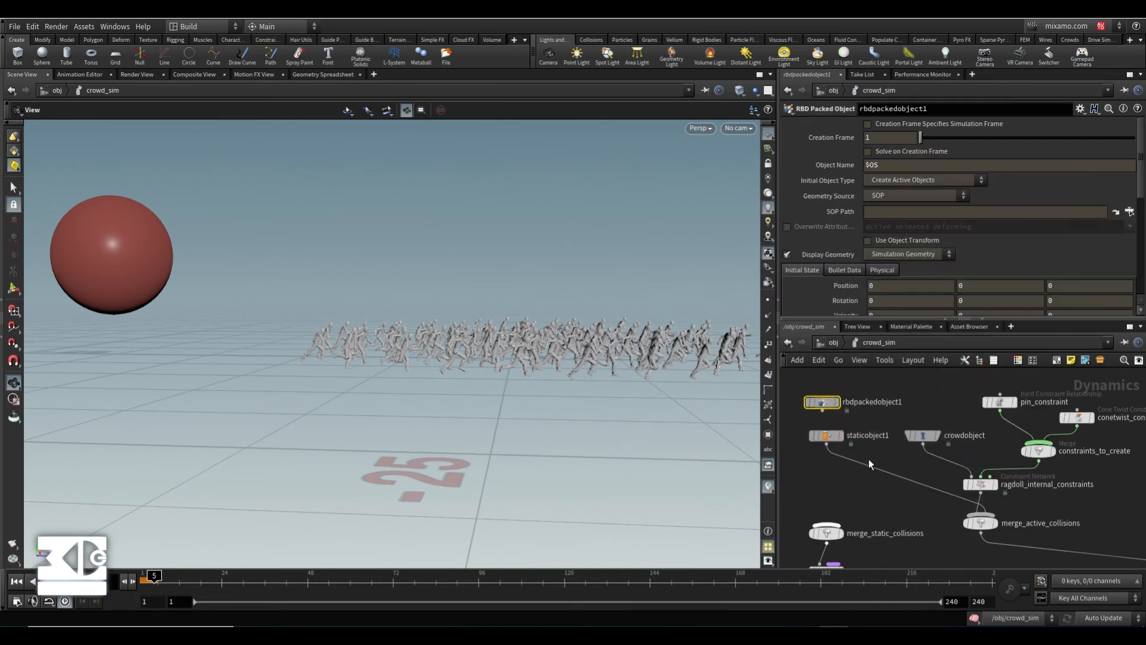
pyautogui.rightClick(868, 467)
pyautogui.click(887, 499)
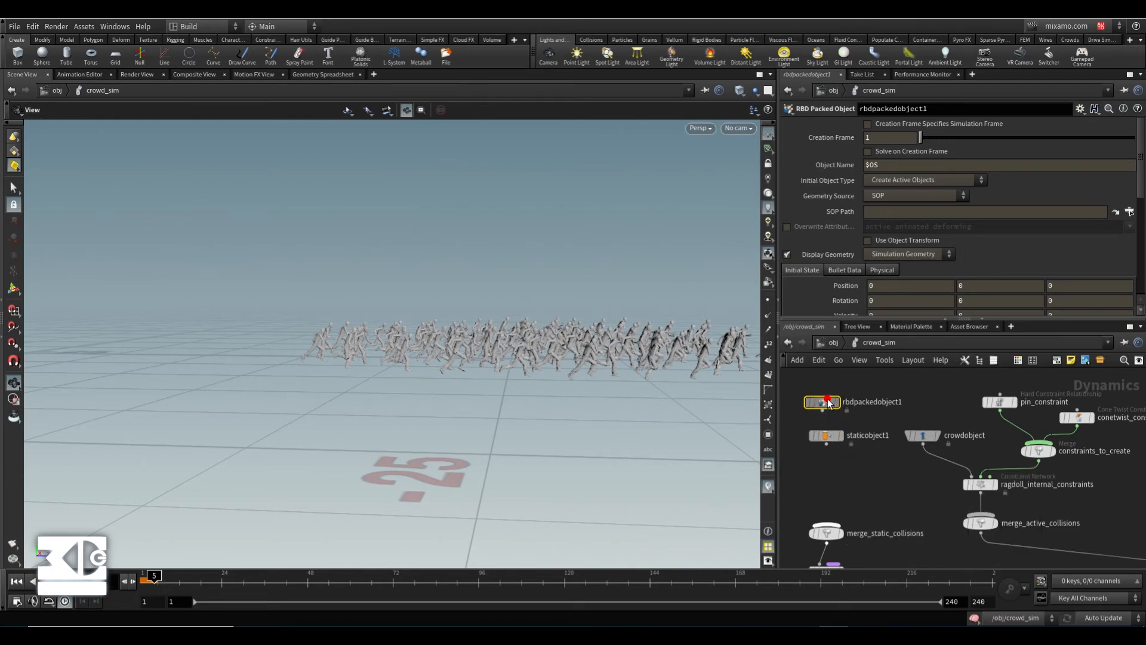
# Set the SOP Path of rbdpackedobject1 to /obj/sphere_object1/solid
pyautogui.click(946, 181)
pyautogui.click(944, 178)
pyautogui.click(944, 178)
pyautogui.click(942, 176)
pyautogui.click(954, 197)
pyautogui.click(954, 197)
pyautogui.click(1130, 212)
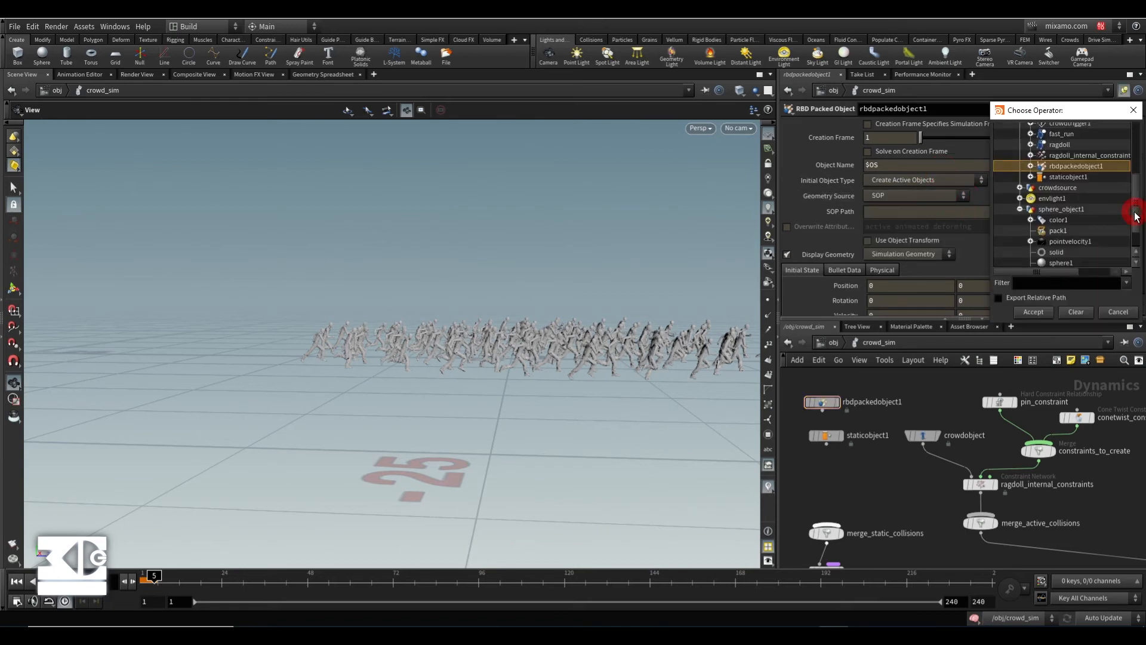
pyautogui.scroll(-1, 1030, 210)
pyautogui.click(1056, 221)
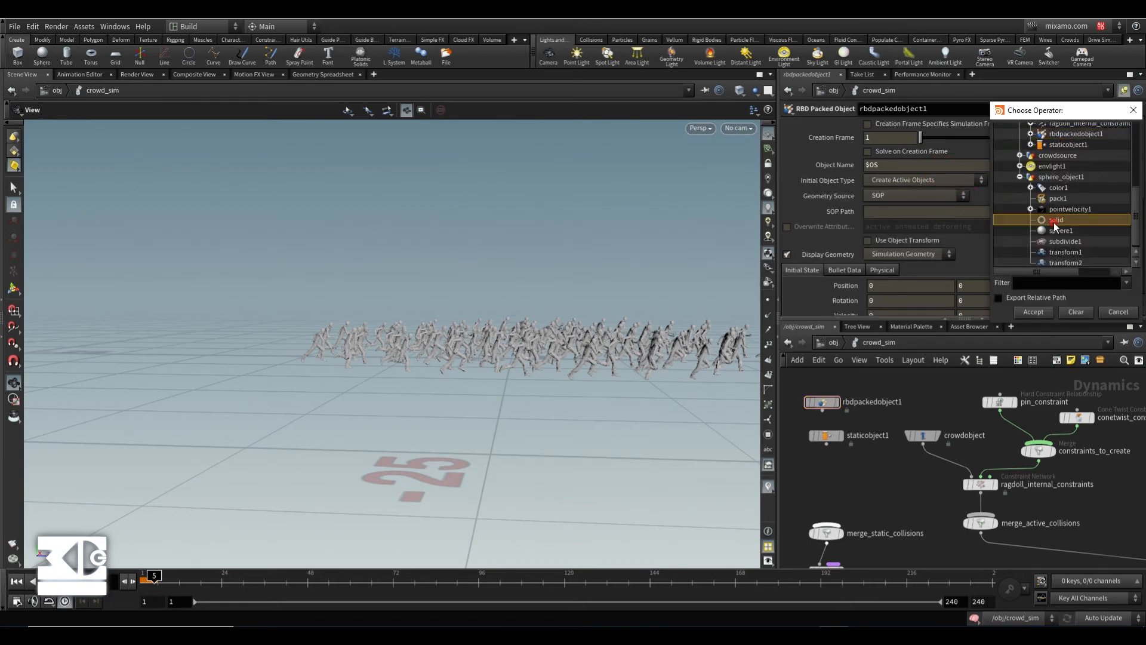
pyautogui.click(1033, 313)
# Enable Use Object Transform and Inherit Velocity from Point Velocity on rbdpackedobject1
pyautogui.scroll(-1, 832, 237)
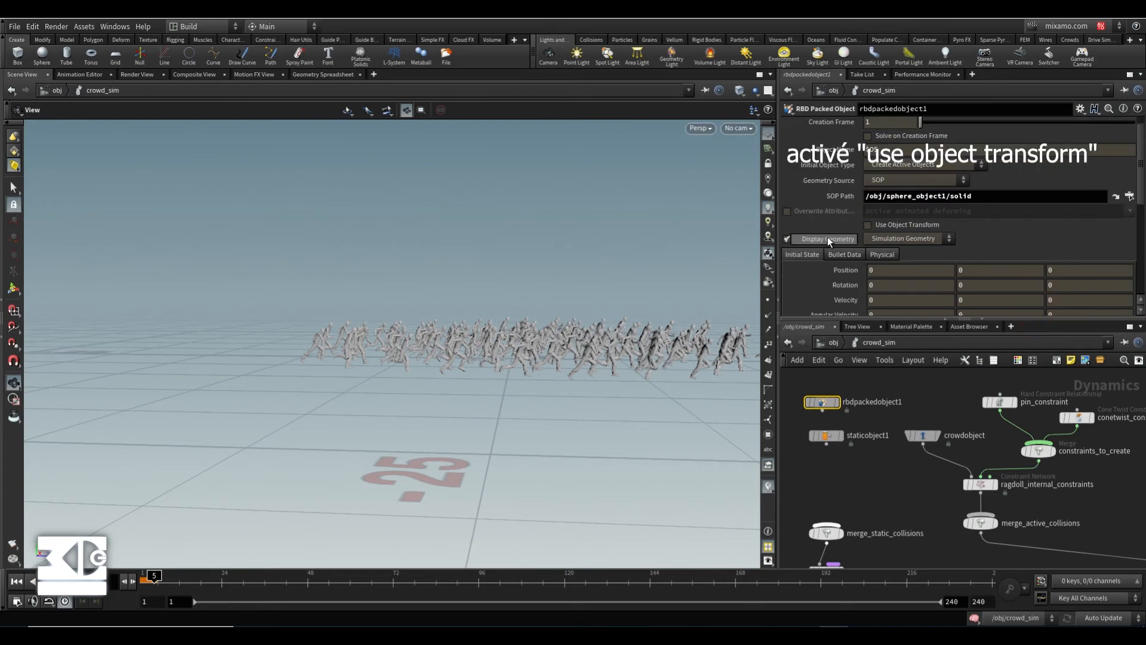
pyautogui.click(867, 225)
pyautogui.scroll(-2, 835, 269)
pyautogui.click(871, 267)
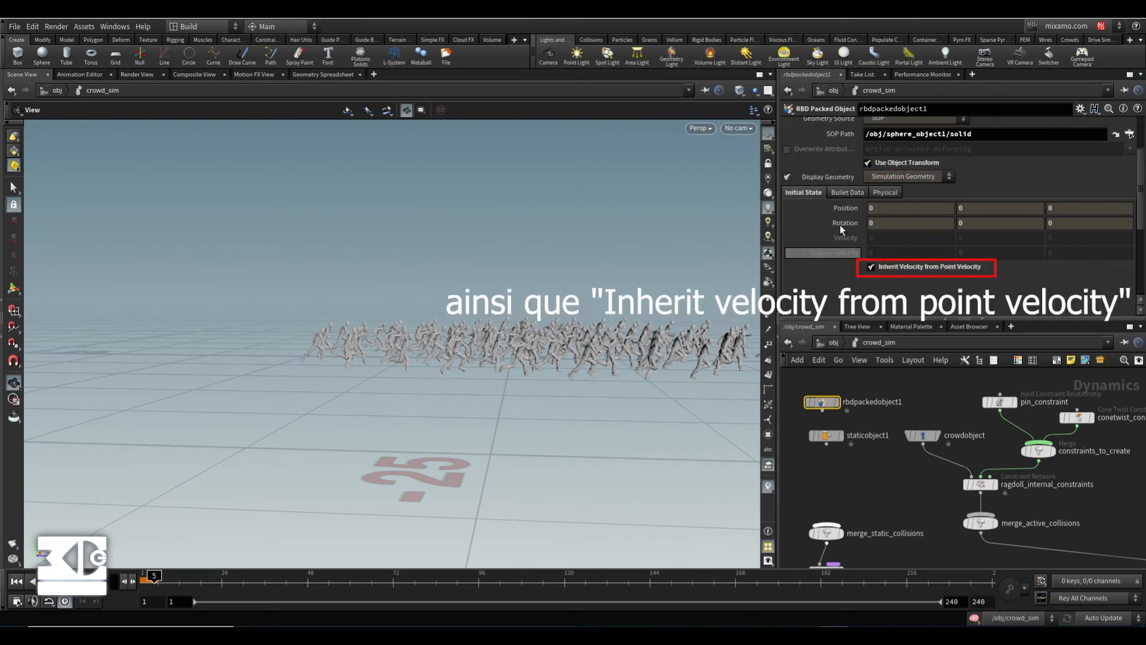
# Wire rbdpackedobject1 into merge_active_collisions and review its parameters
pyautogui.moveTo(822, 412); pyautogui.dragTo(980, 513)
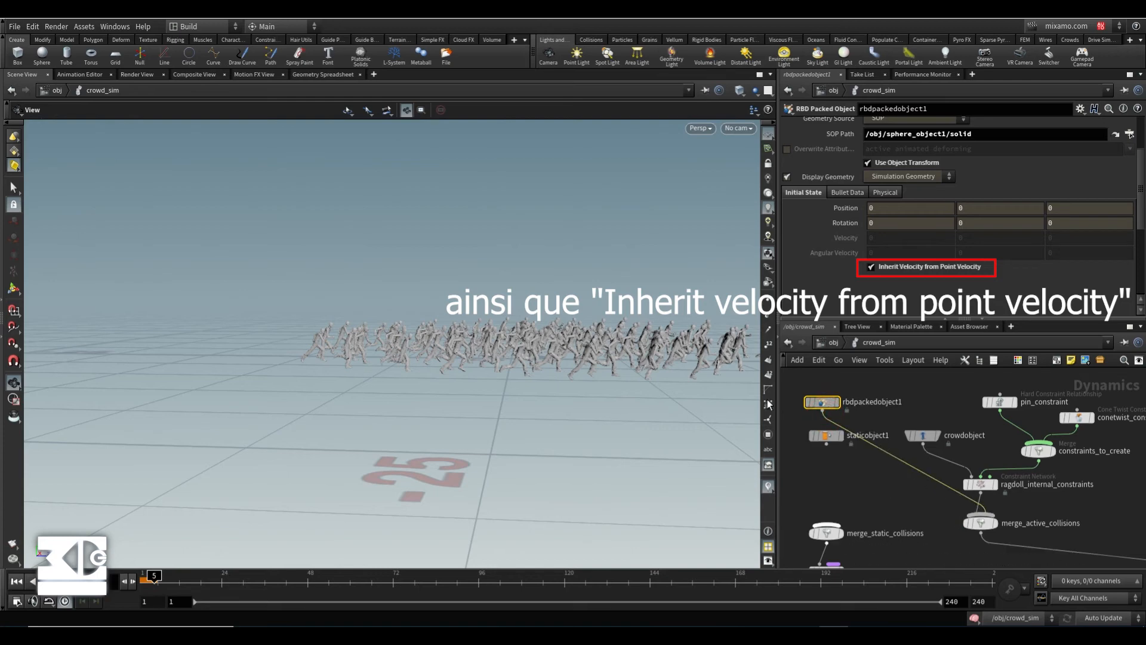
pyautogui.scroll(3, 819, 238)
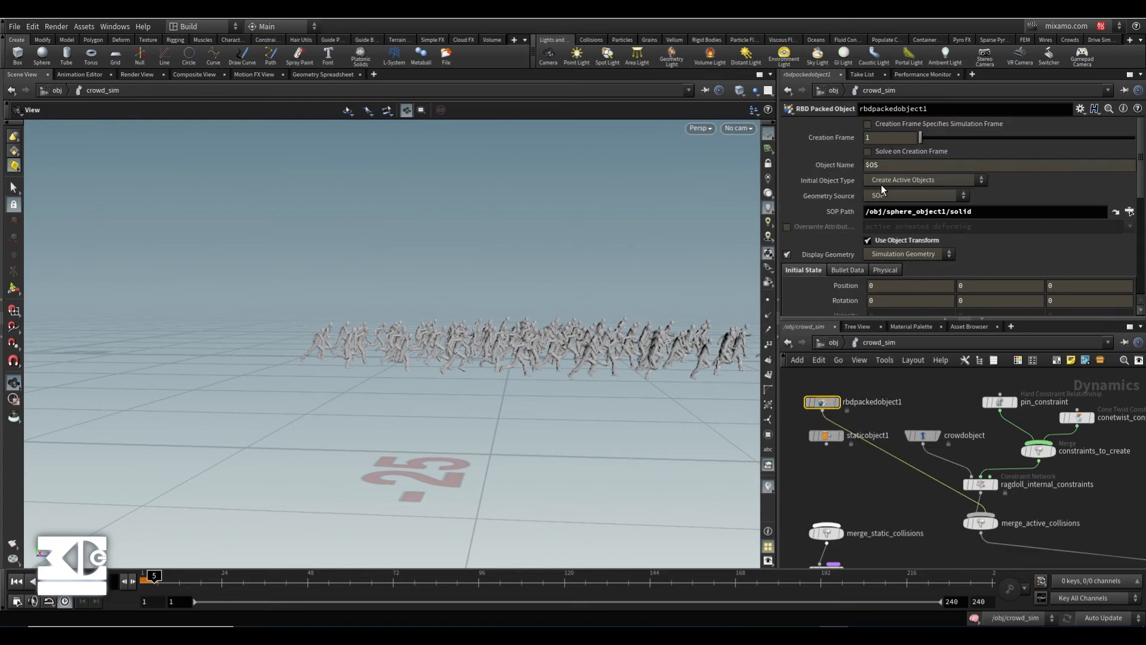
pyautogui.scroll(-2, 427, 310)
pyautogui.scroll(4, 407, 305)
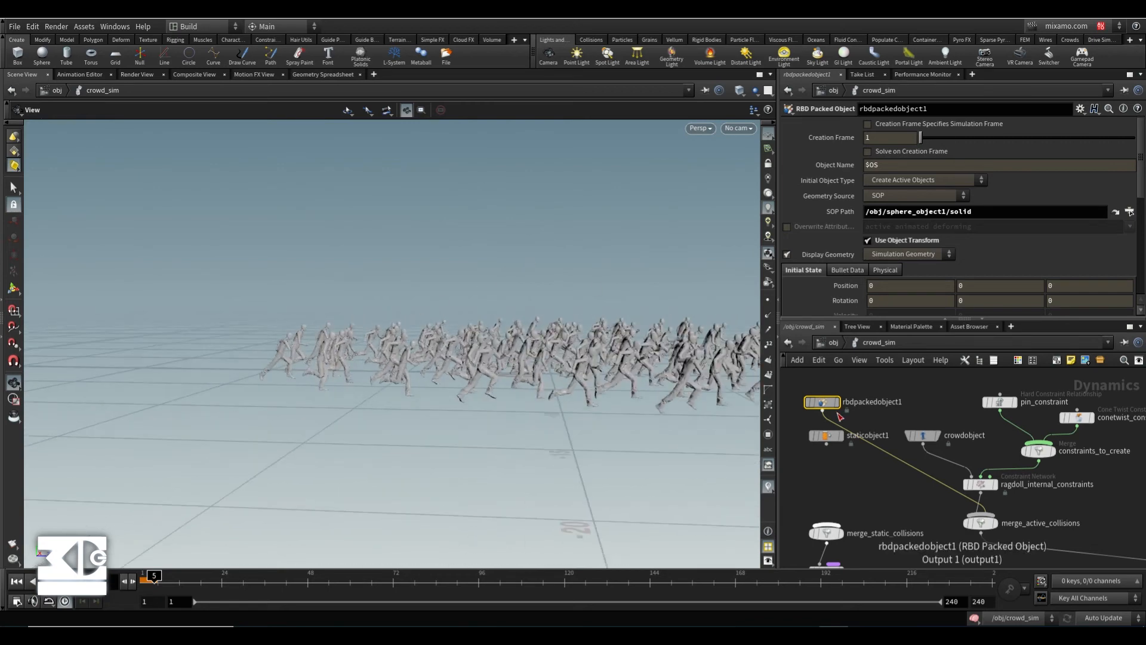
pyautogui.click(837, 405)
pyautogui.moveTo(907, 470); pyautogui.dragTo(919, 500, button='right')
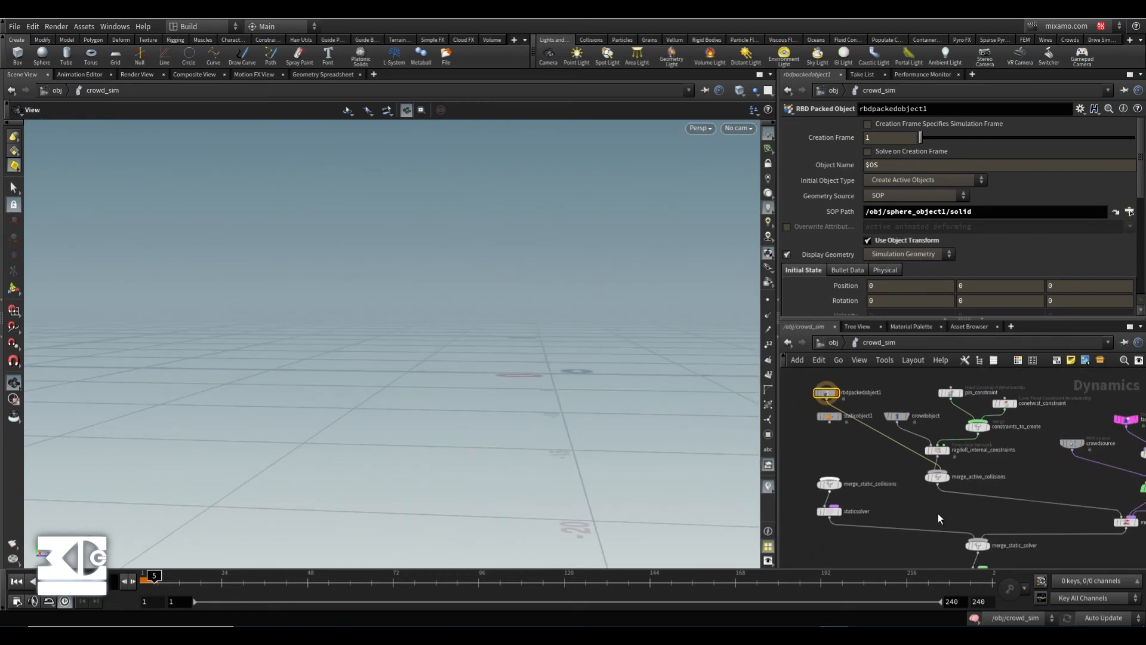
pyautogui.moveTo(951, 539); pyautogui.dragTo(930, 464, button='middle')
pyautogui.click(970, 520)
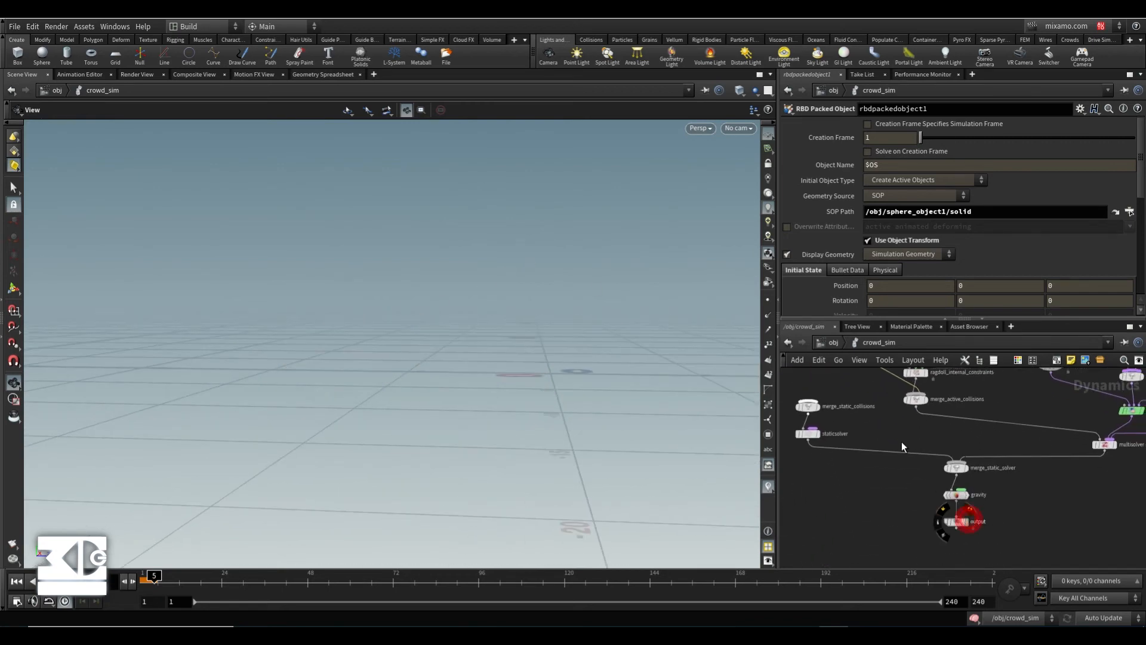
pyautogui.moveTo(875, 405); pyautogui.dragTo(913, 501, button='middle')
pyautogui.moveTo(913, 501); pyautogui.dragTo(858, 442, button='right')
pyautogui.moveTo(848, 390); pyautogui.dragTo(861, 452, button='middle')
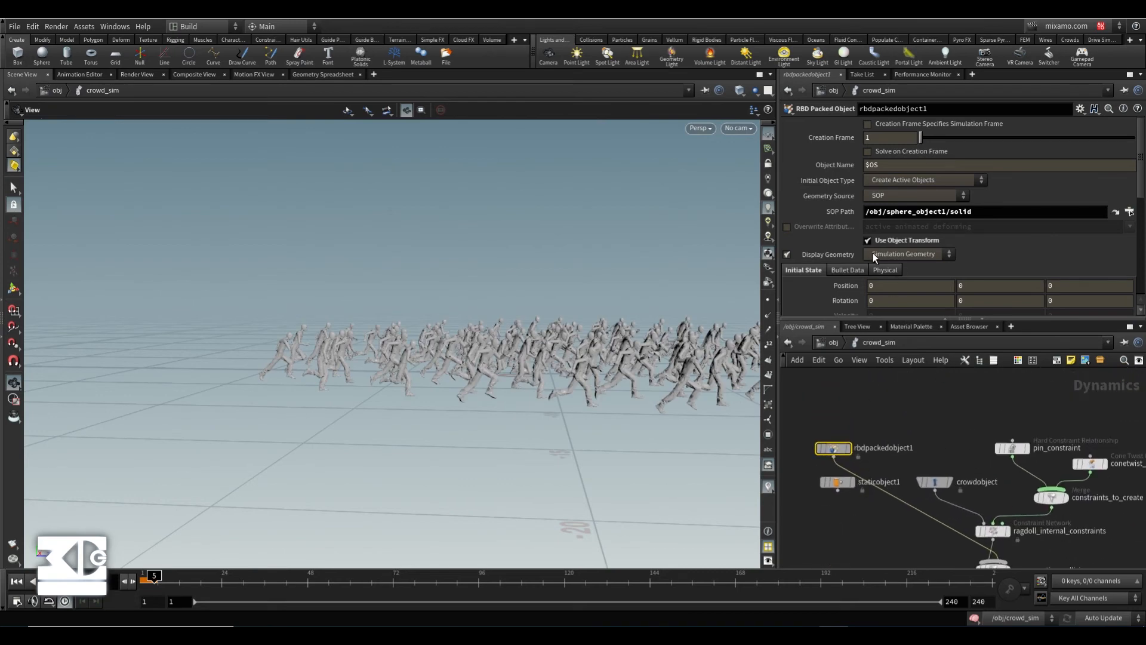
# Try Create Animated Static Objects as the initial object type of rbdpackedobject1 and restore Create Active Objects
pyautogui.click(894, 180)
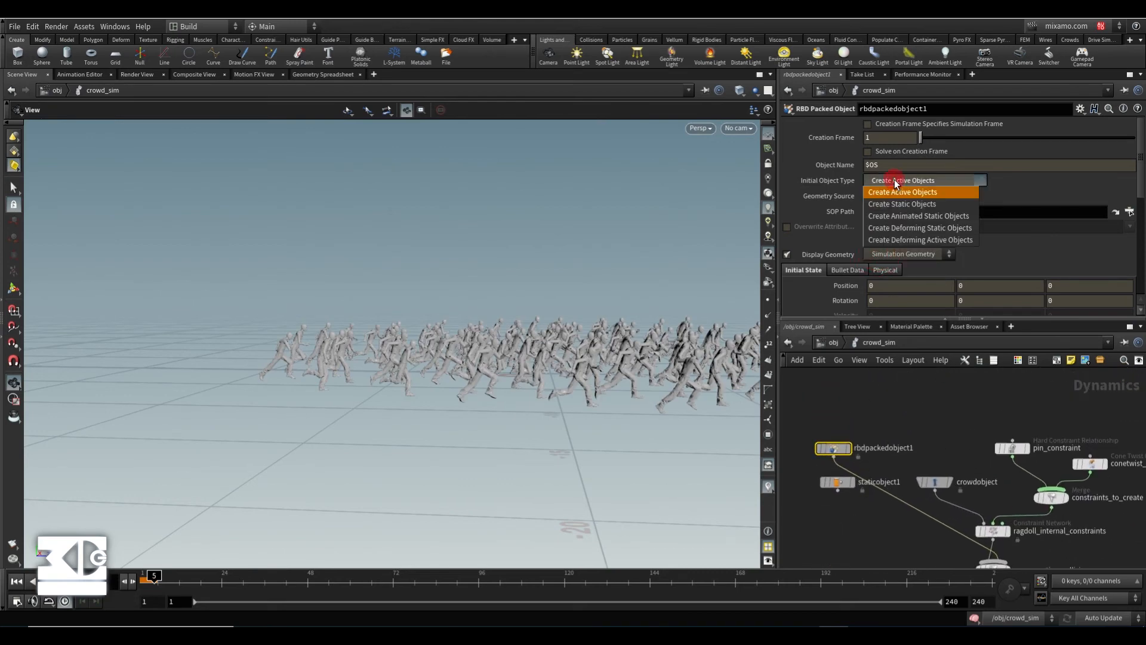
pyautogui.click(895, 215)
pyautogui.moveTo(432, 310); pyautogui.dragTo(367, 337)
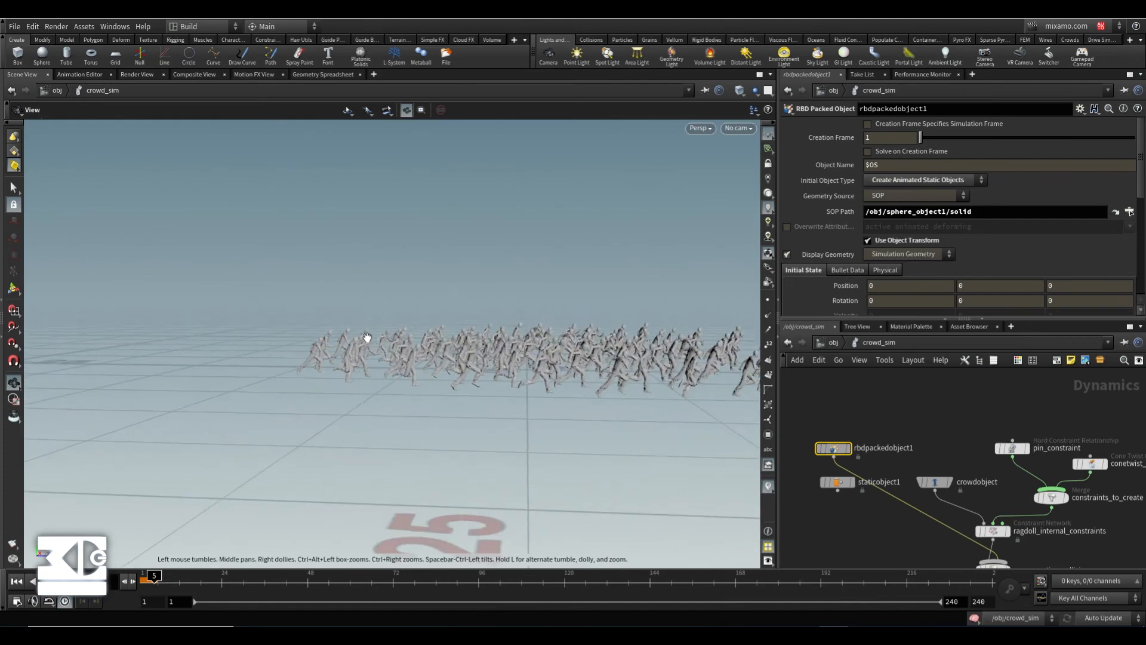
pyautogui.click(16, 581)
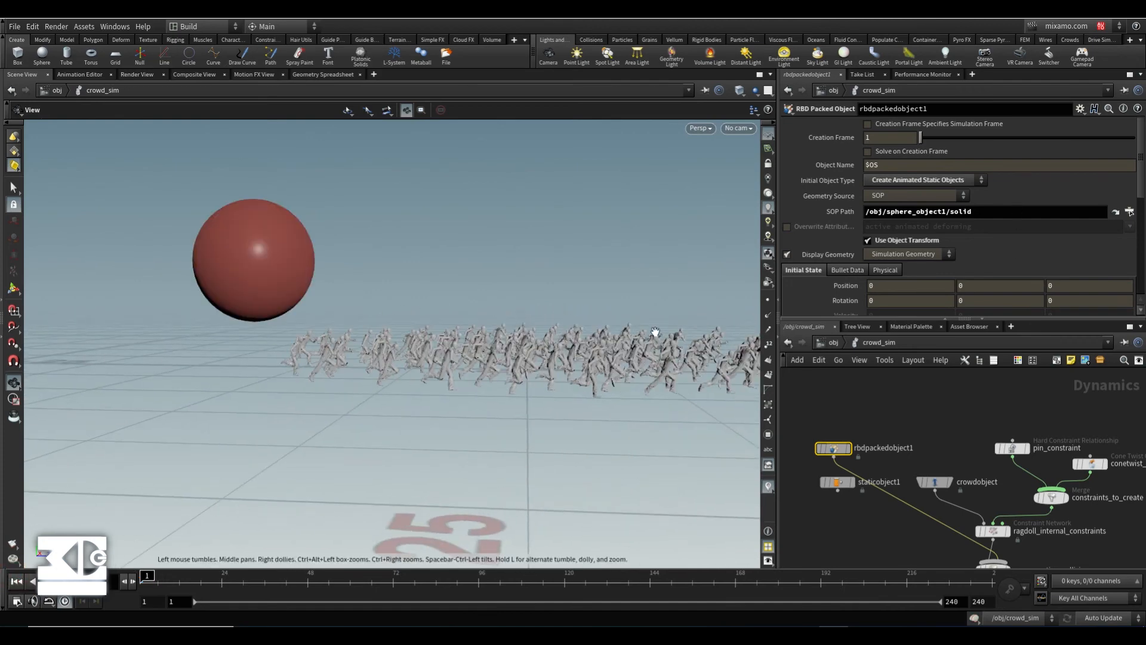
pyautogui.click(938, 180)
pyautogui.click(922, 195)
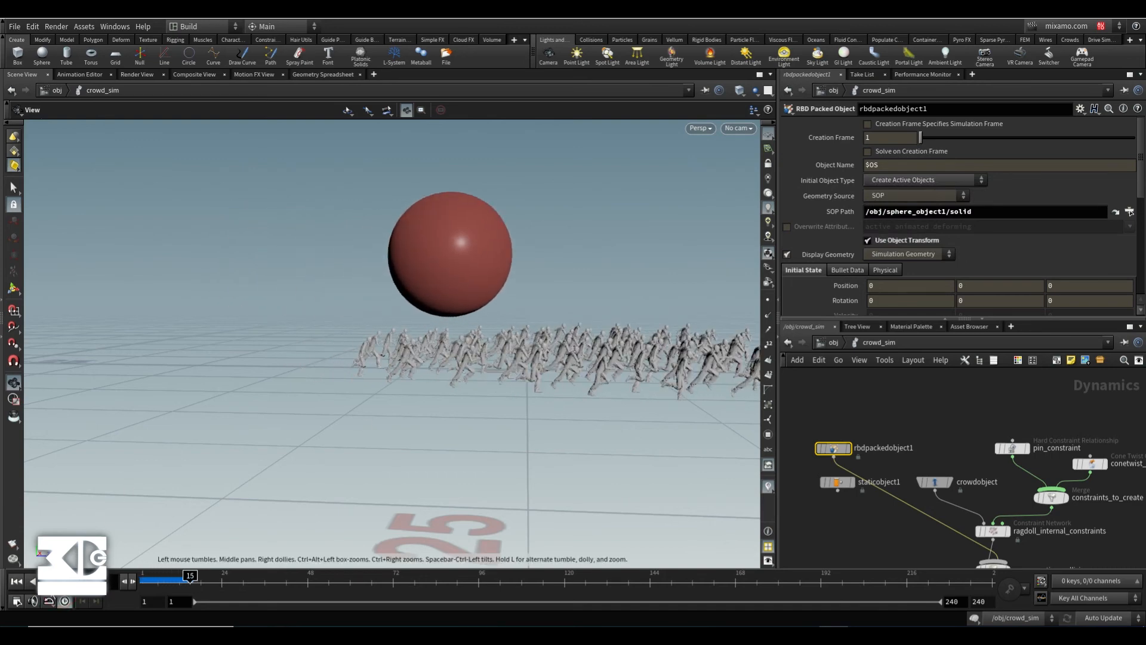
# Replace the DOP Impact Objects entry of crowdtrigger1 with rbdpackedobject1, preview the simulation and return to frame 1
pyautogui.moveTo(509, 384); pyautogui.dragTo(208, 523)
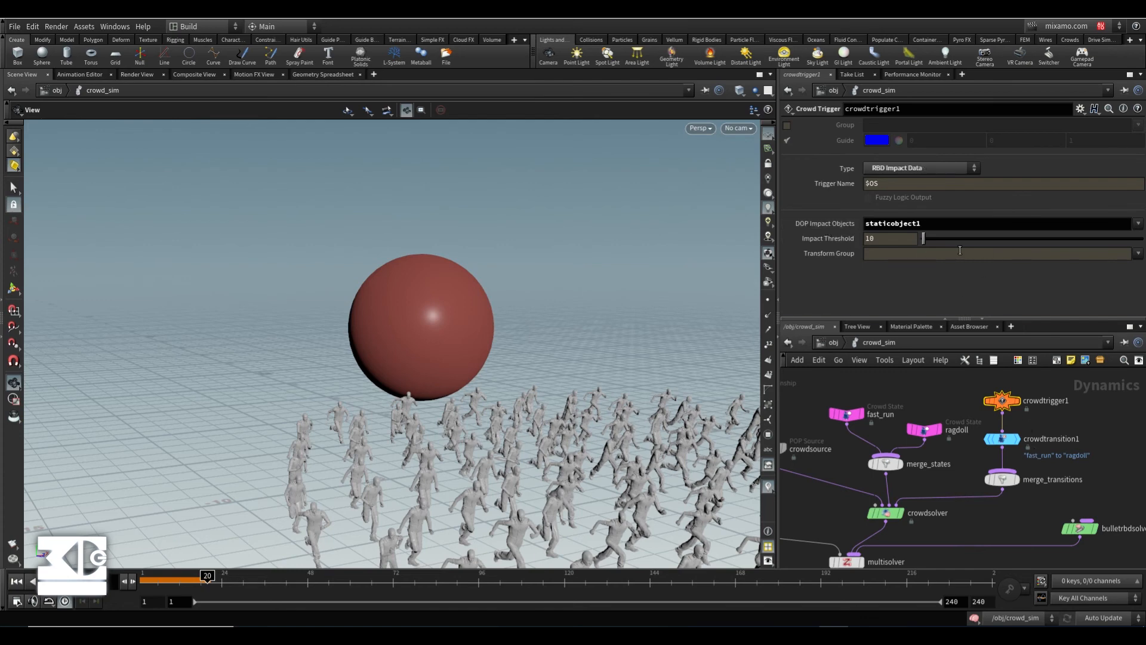
pyautogui.doubleClick(935, 224)
pyautogui.click(1139, 225)
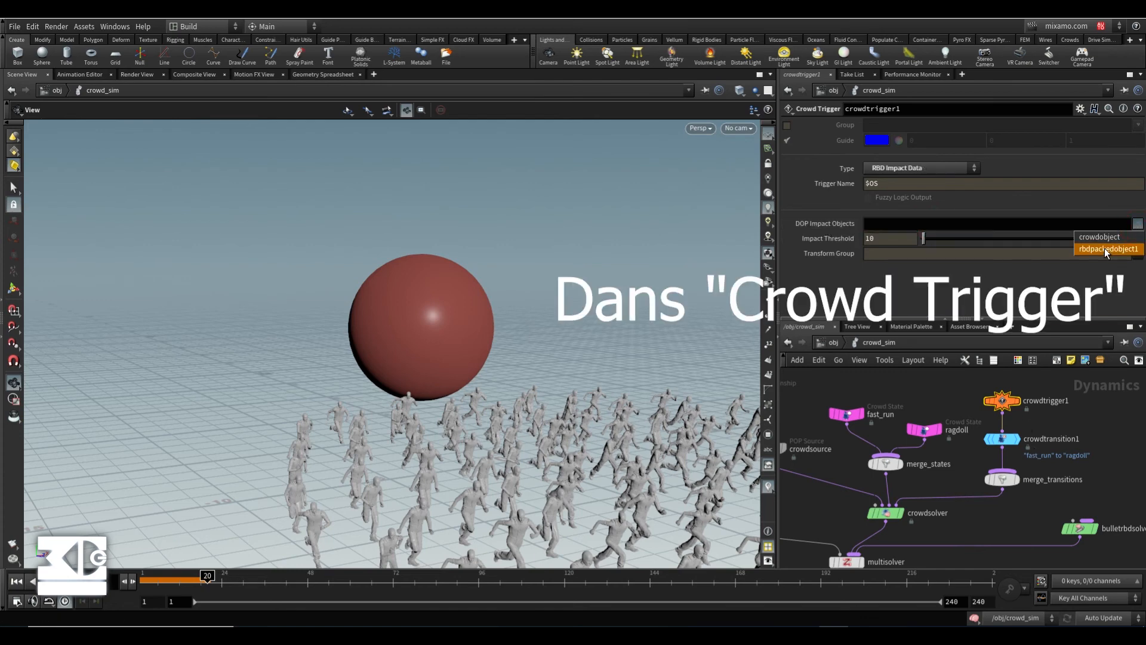
pyautogui.click(1098, 247)
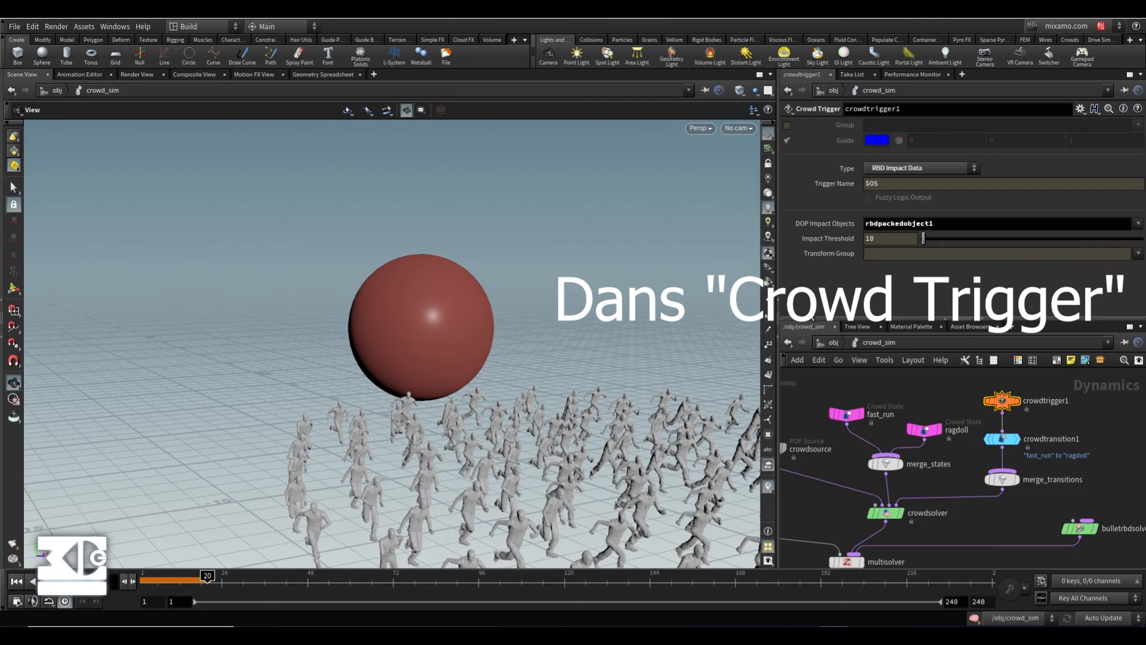
pyautogui.click(24, 580)
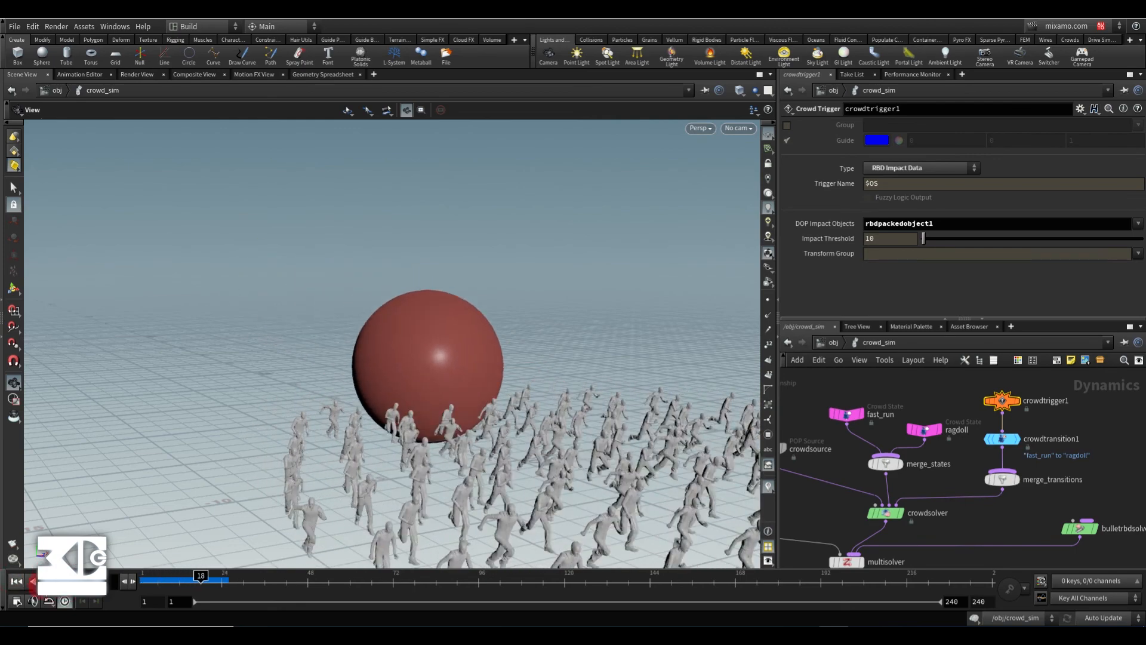
pyautogui.click(16, 582)
# Delete the unused staticobject1 node from the crowd_sim network
pyautogui.scroll(-4, 823, 488)
pyautogui.moveTo(823, 488); pyautogui.dragTo(948, 426, button='middle')
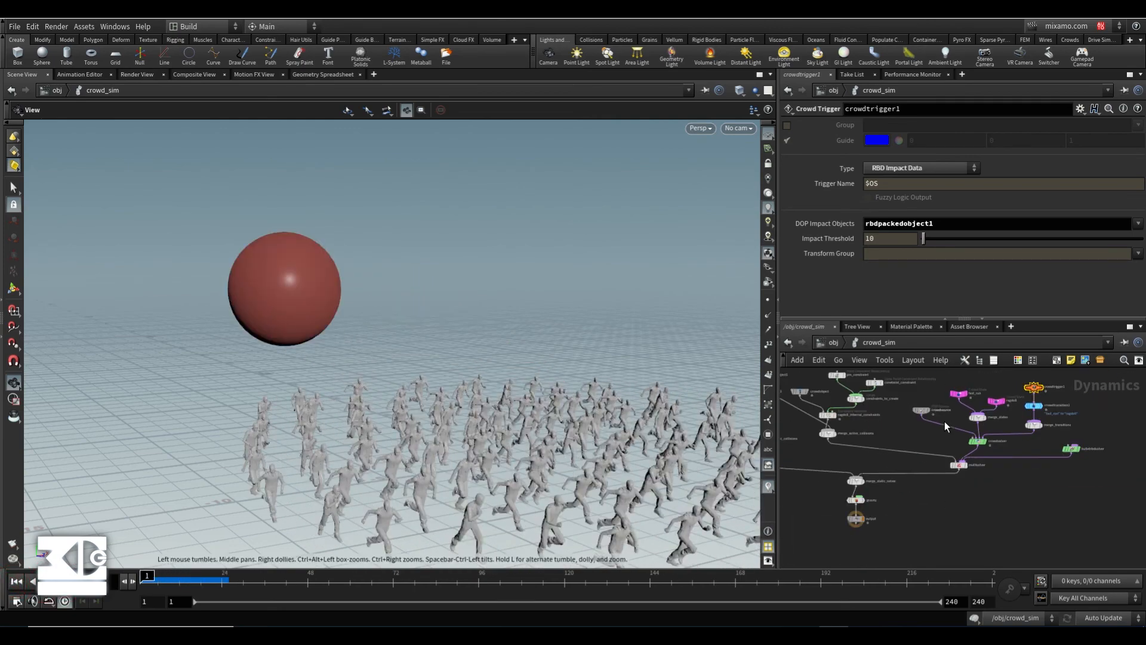
pyautogui.moveTo(826, 431); pyautogui.dragTo(940, 460, button='middle')
pyautogui.scroll(2, 891, 433)
pyautogui.moveTo(849, 383); pyautogui.dragTo(815, 425)
pyautogui.scroll(2, 887, 428)
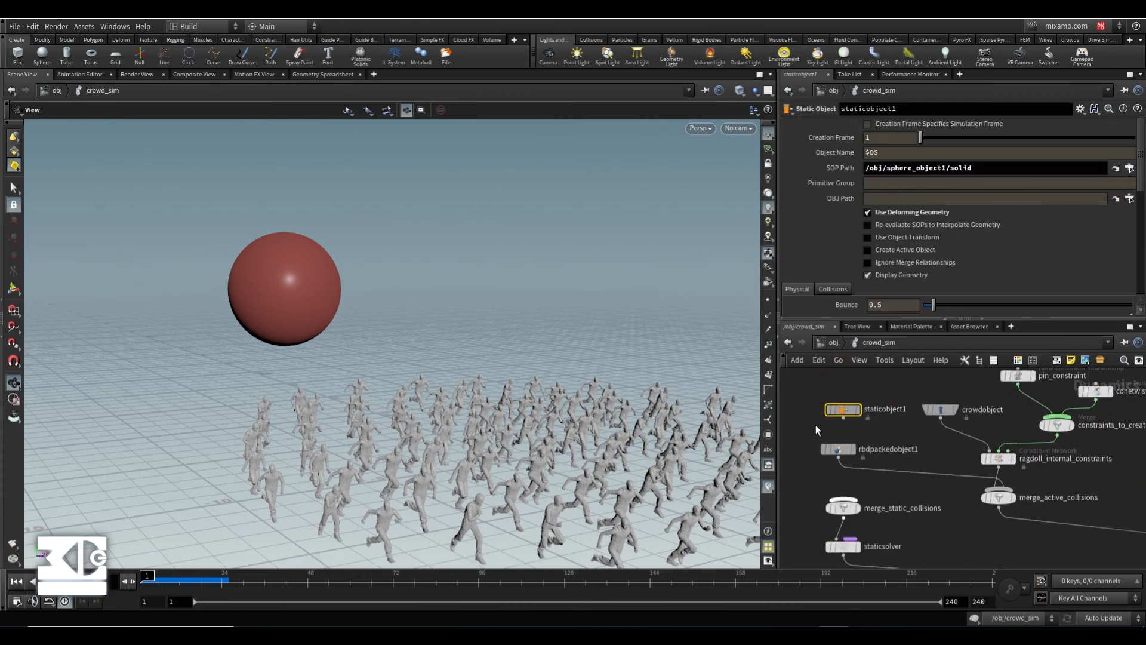
pyautogui.press('Delete')
# Add a Ground Plane node beside crowdobject and wire it into merge_active_collisions
pyautogui.moveTo(870, 408); pyautogui.dragTo(825, 405, button='middle')
pyautogui.click(814, 391)
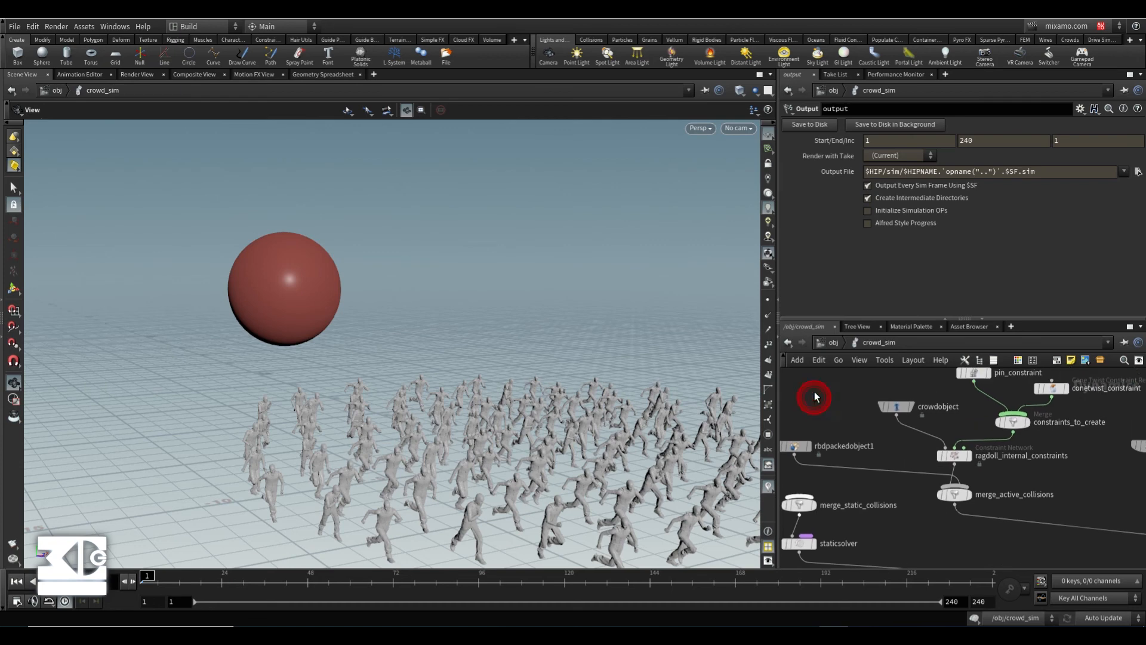
pyautogui.press('Tab')
pyautogui.write('gr')
pyautogui.press('Down')
pyautogui.press('Return')
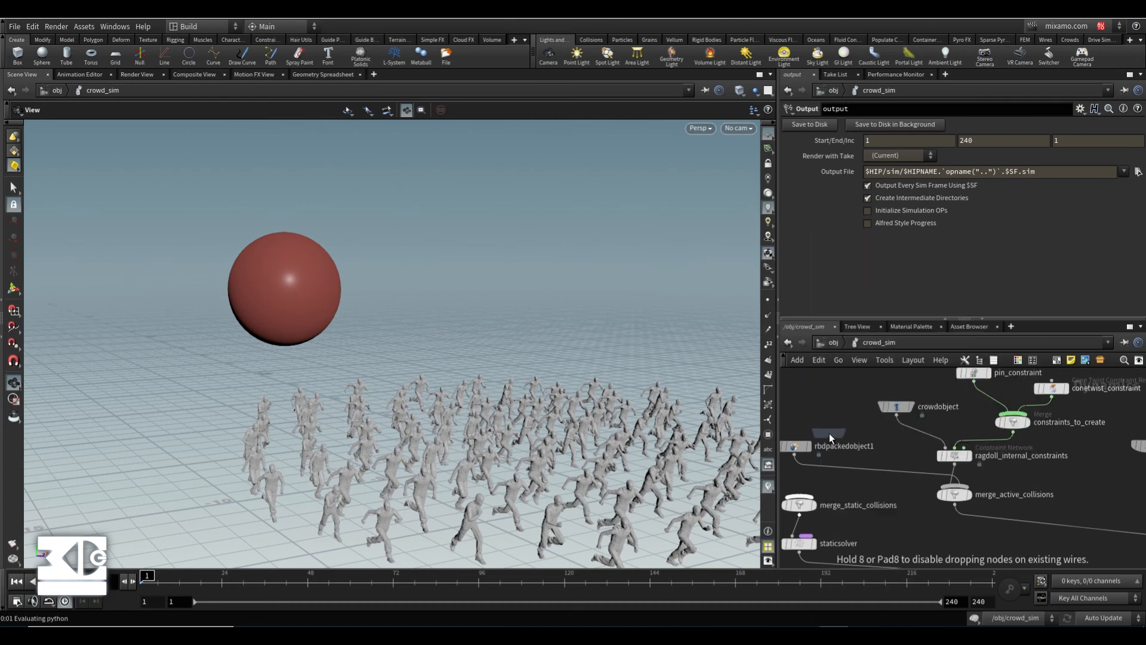
pyautogui.click(832, 427)
pyautogui.moveTo(832, 420); pyautogui.dragTo(953, 484)
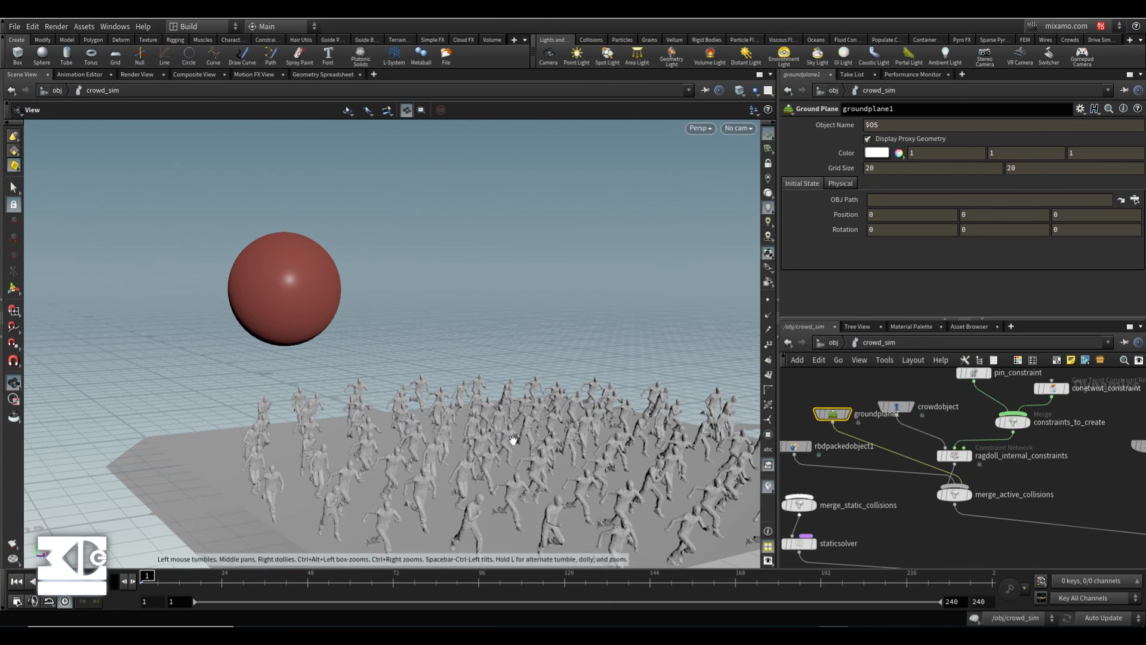
# Play the simulation from frame 1 and examine from several angles how the sphere hits the crowd on the ground plane
pyautogui.click(50, 585)
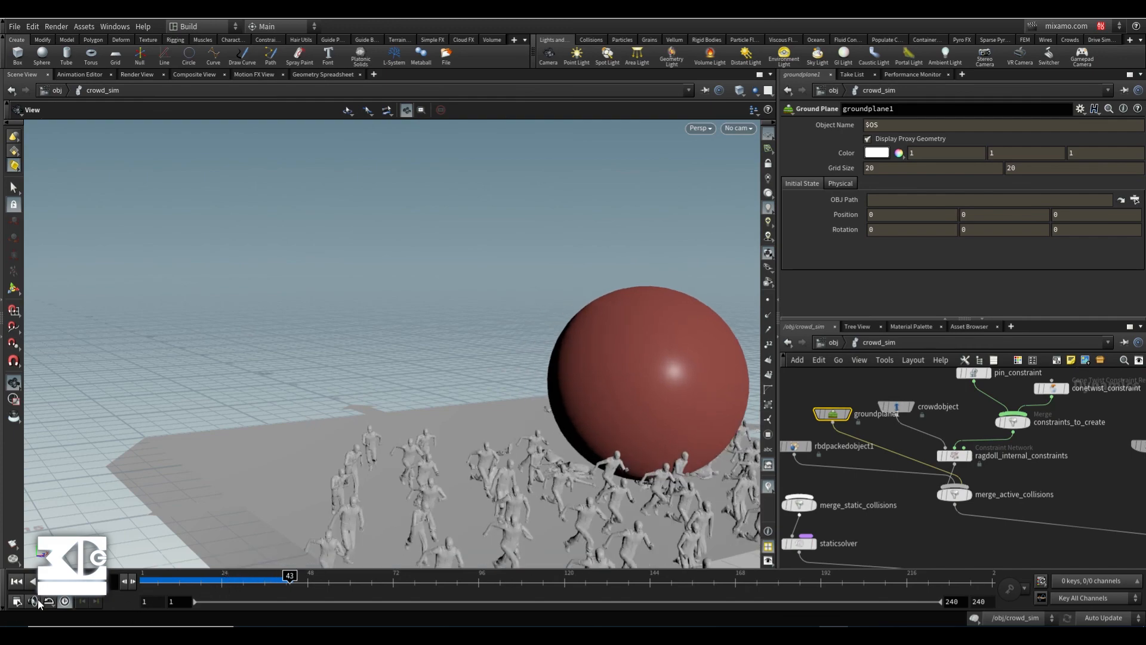
pyautogui.moveTo(475, 444); pyautogui.dragTo(431, 399)
pyautogui.click(17, 581)
pyautogui.moveTo(271, 392); pyautogui.dragTo(352, 387)
pyautogui.moveTo(352, 387); pyautogui.dragTo(342, 262, button='right')
pyautogui.moveTo(286, 445); pyautogui.dragTo(293, 380)
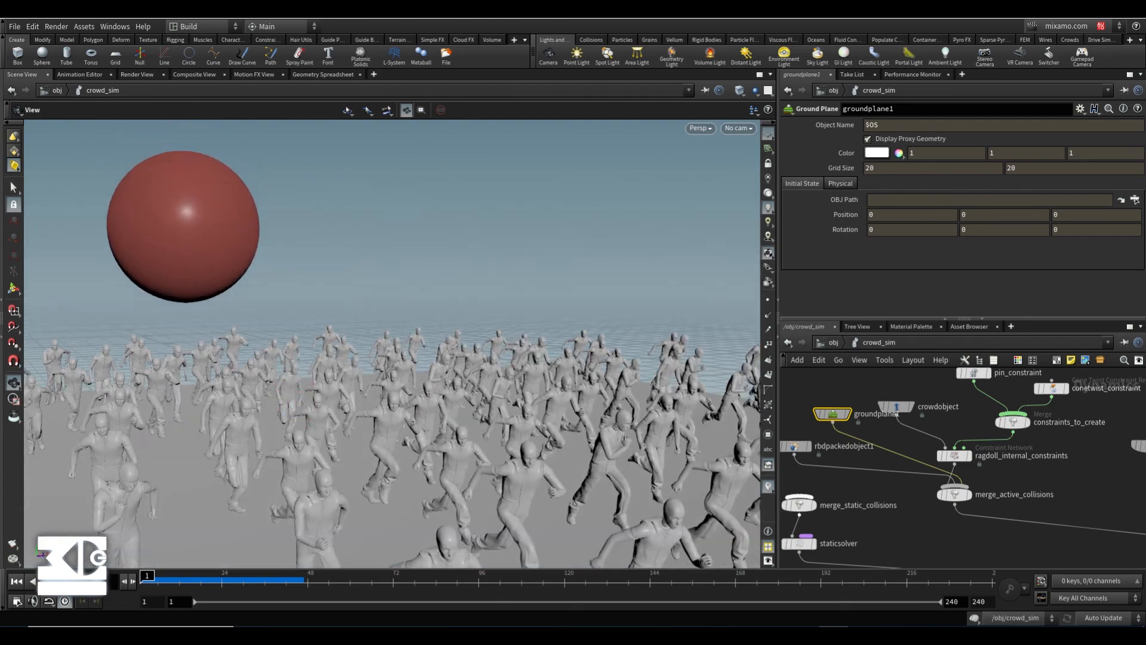
pyautogui.click(65, 582)
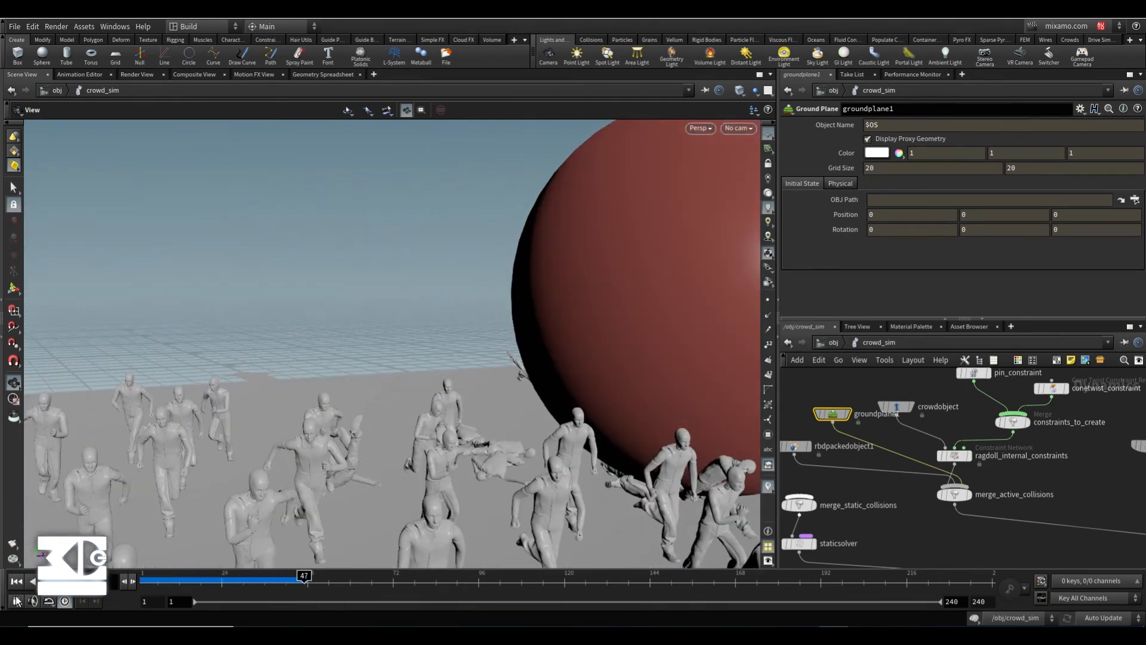
pyautogui.moveTo(350, 434); pyautogui.dragTo(641, 367, button='right')
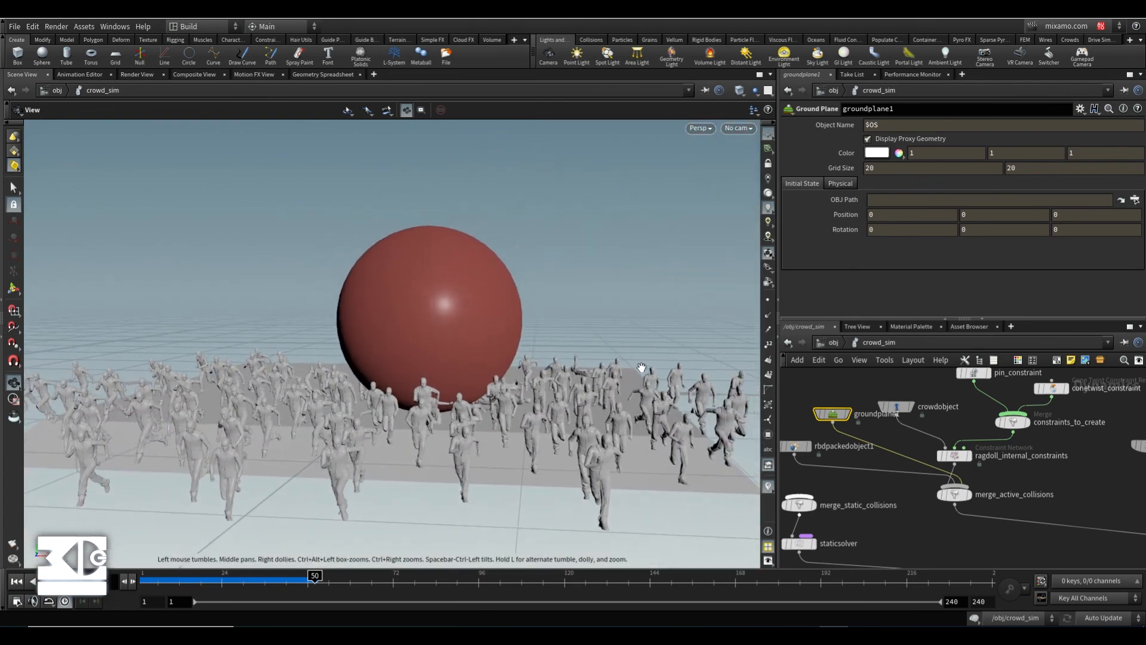
# Return to the object level and look through cam1 in the viewport
pyautogui.click(834, 342)
pyautogui.moveTo(306, 583); pyautogui.dragTo(244, 581)
pyautogui.moveTo(409, 335); pyautogui.dragTo(338, 435)
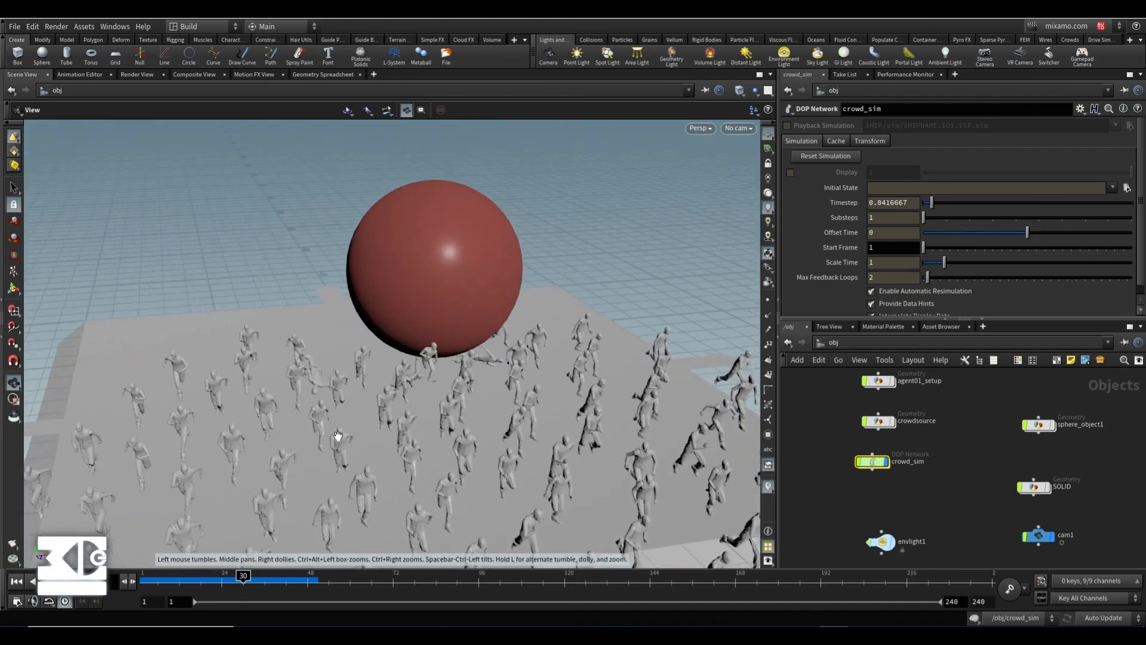
pyautogui.click(739, 127)
pyautogui.click(746, 183)
# Rewind to frame 1 and scrub to frame 49 to examine the sphere's collision with the crowd through cam1
pyautogui.click(17, 580)
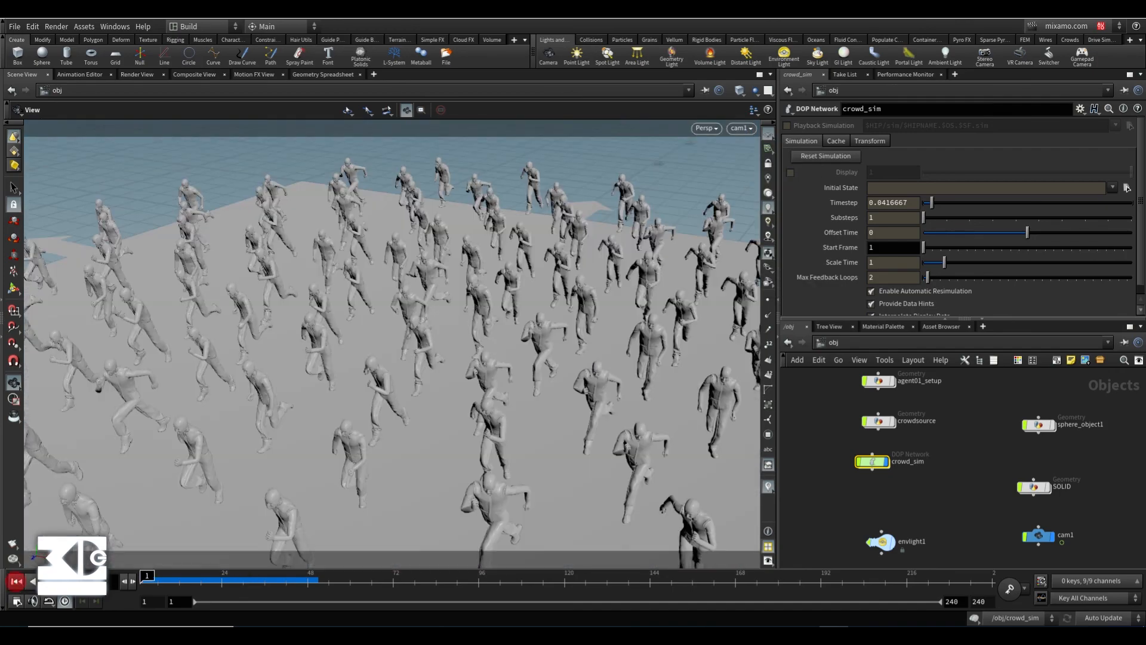
pyautogui.click(49, 581)
pyautogui.click(34, 582)
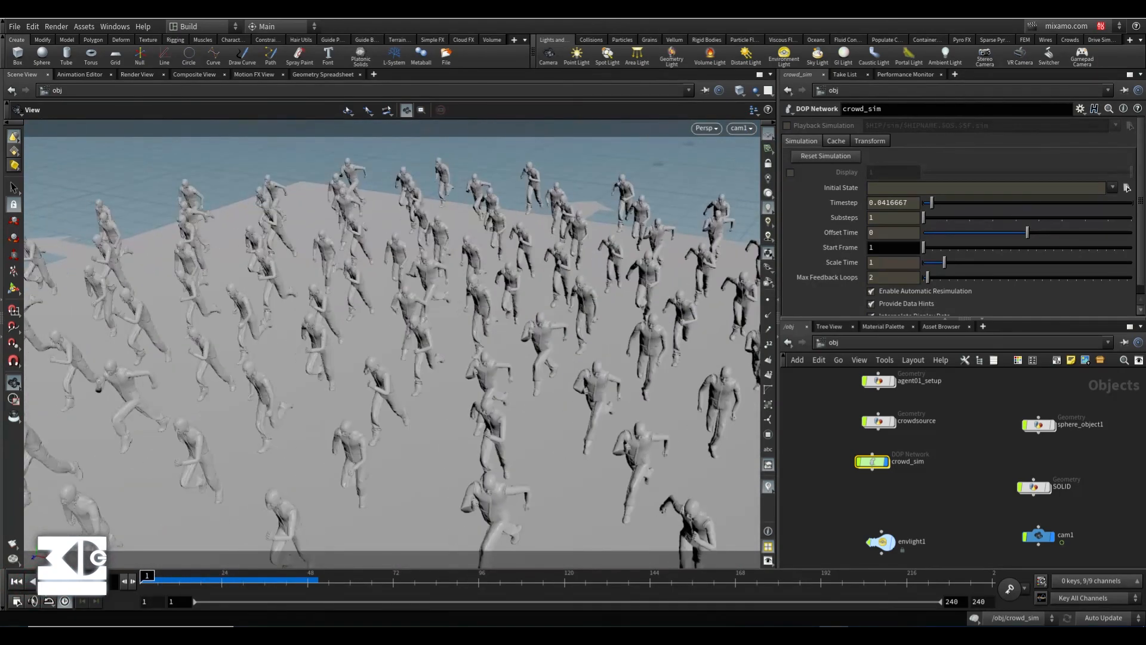
pyautogui.click(47, 582)
pyautogui.click(48, 582)
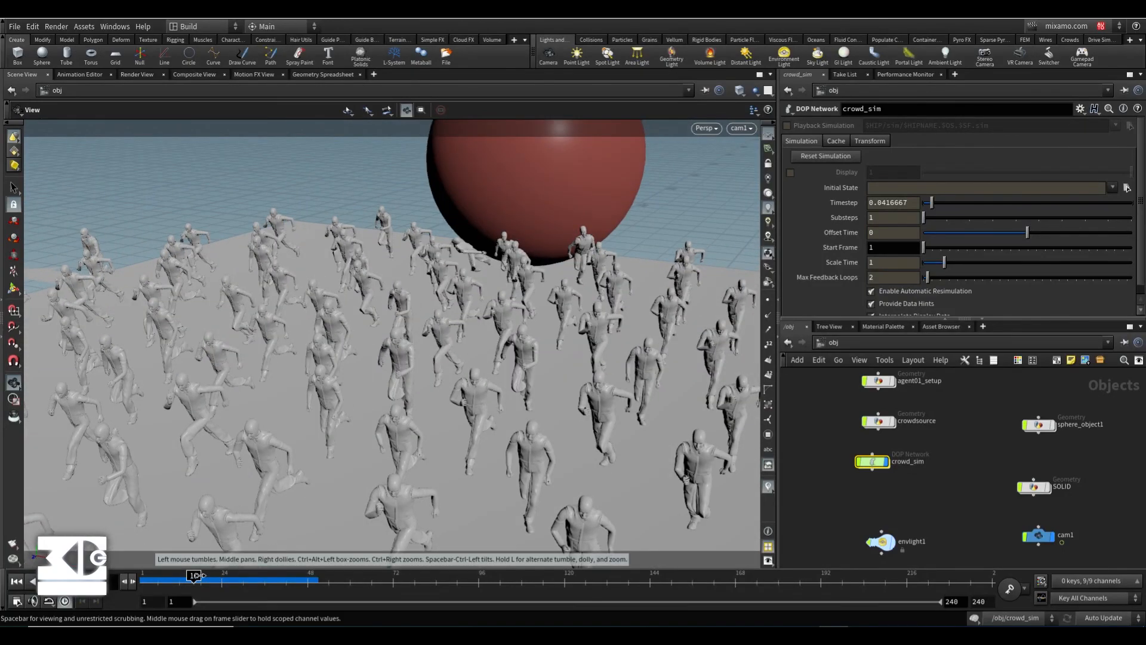
pyautogui.moveTo(200, 576); pyautogui.dragTo(310, 574)
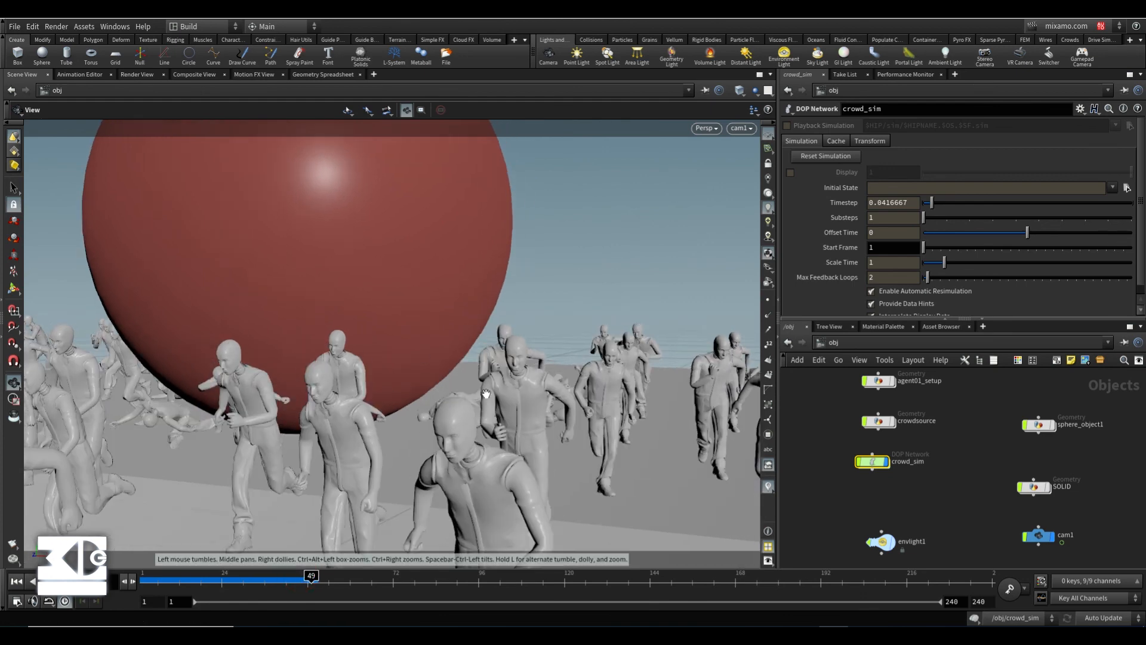